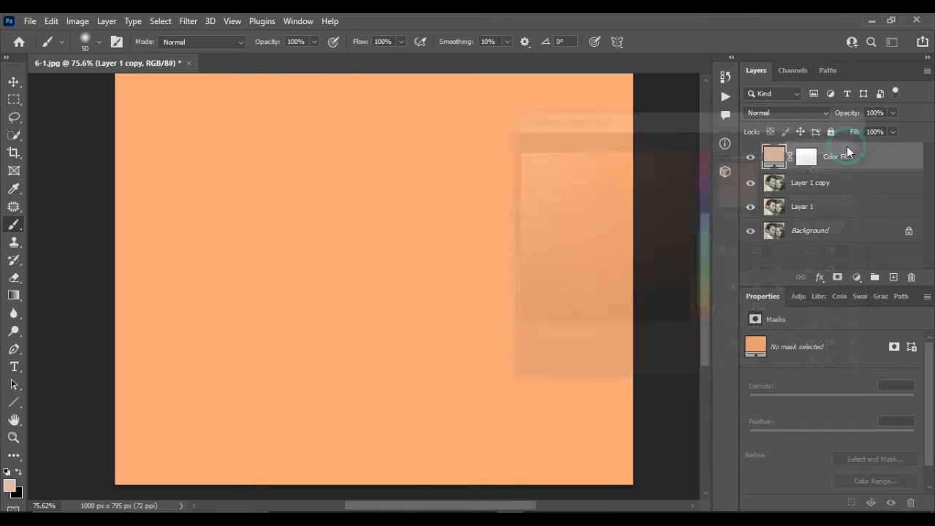
Set the colour fill layer's blend mode to Soft Light and fill its layer mask with black
left_click(821, 114)
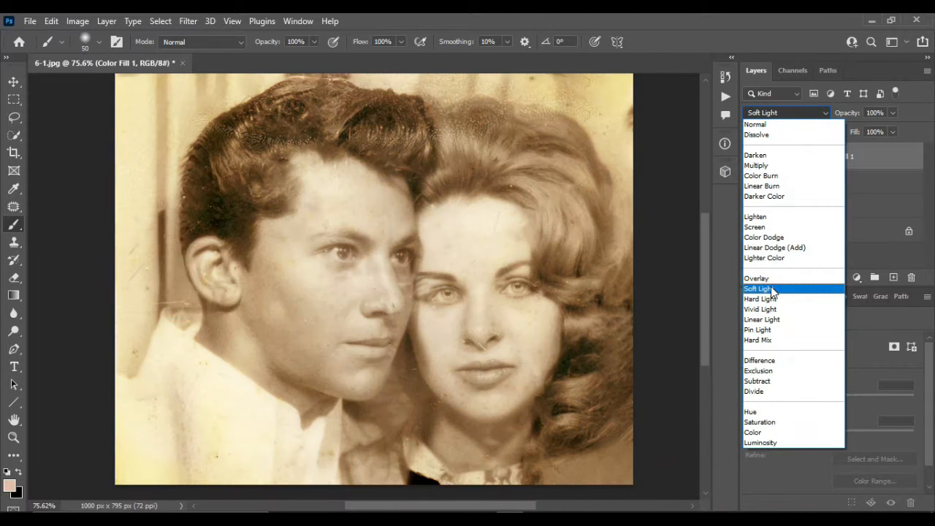
left_click(771, 289)
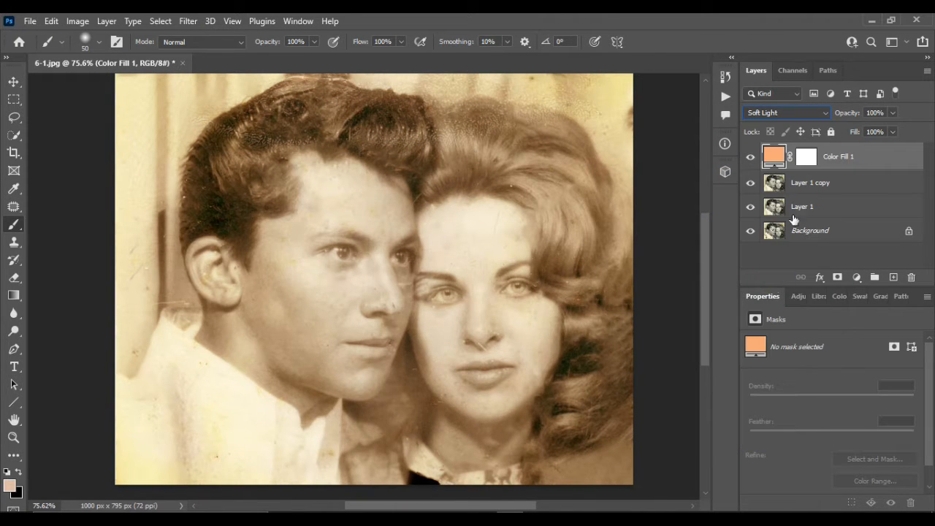
left_click(805, 156)
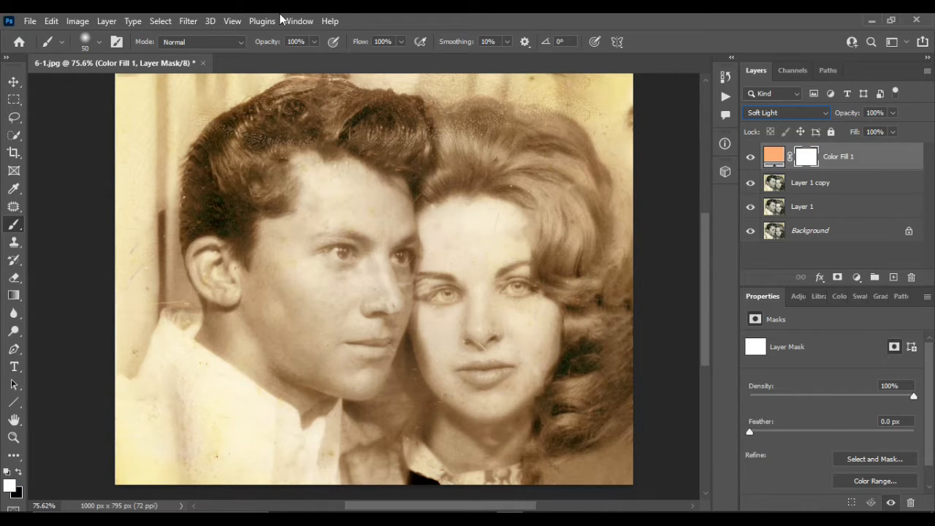
left_click(51, 20)
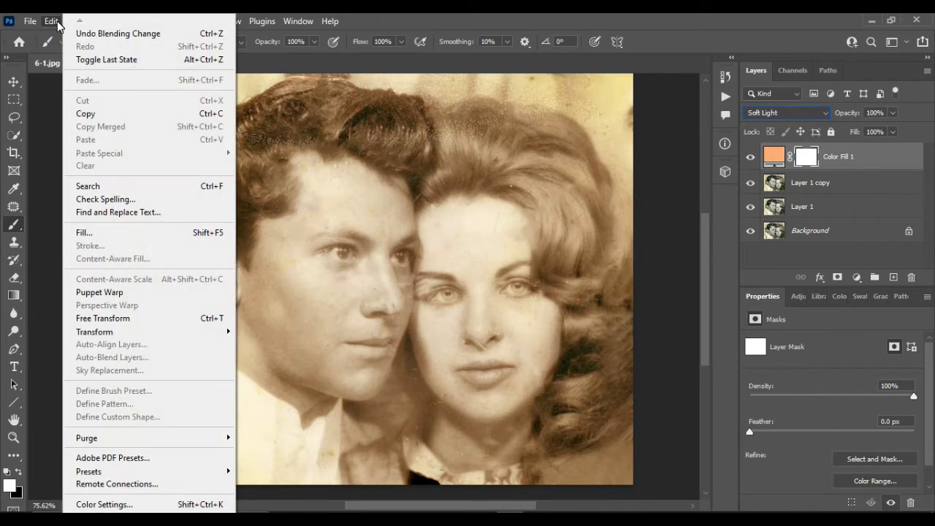
left_click(95, 231)
left_click(759, 80)
Paint white on the mask with a 50 px soft brush to tint the woman's neck, chin and lower face
key("b")
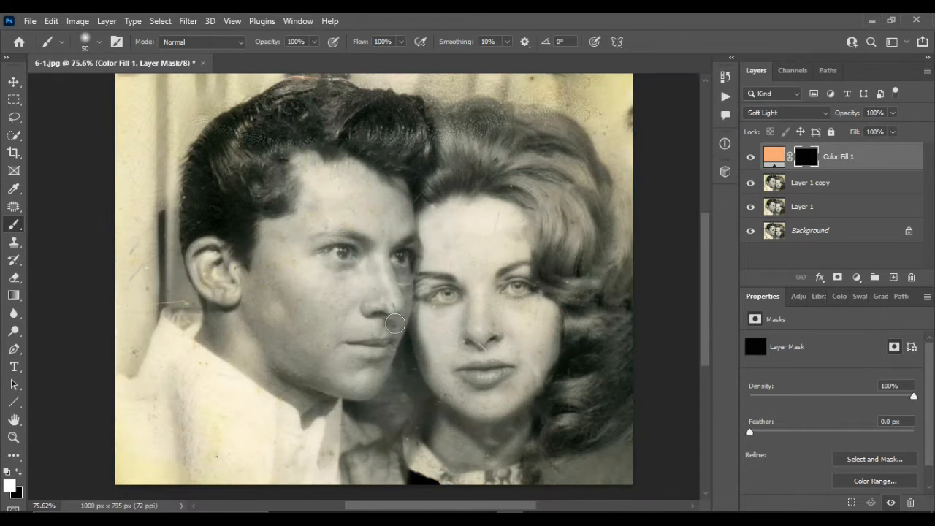
scroll(512, 311, "down", 3)
scroll(512, 310, "up", 8)
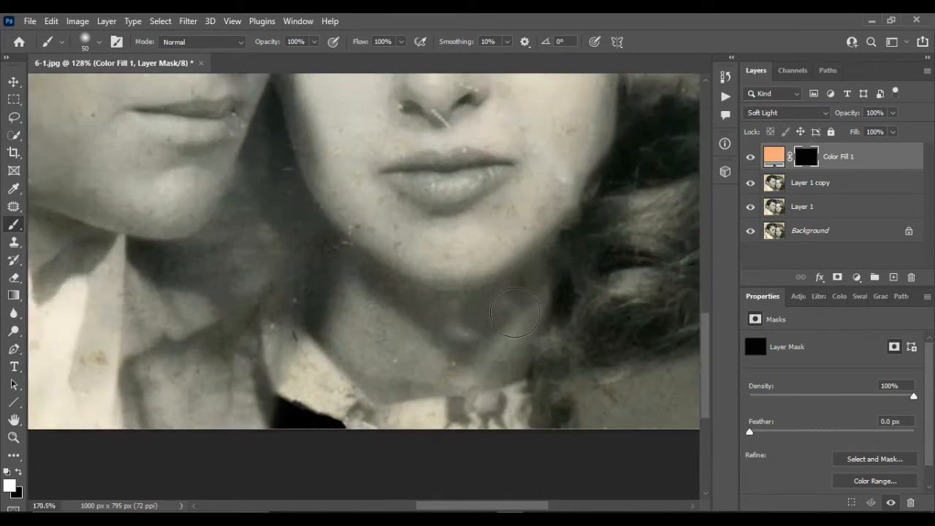
scroll(516, 278, "down", 2)
mouse_move(519, 245)
left_mouse_down()
mouse_move(409, 251)
mouse_move(345, 212)
mouse_move(373, 265)
mouse_move(353, 283)
mouse_move(322, 270)
mouse_move(318, 258)
mouse_move(333, 207)
mouse_move(316, 249)
mouse_move(323, 294)
mouse_move(361, 334)
mouse_move(425, 337)
mouse_move(481, 324)
mouse_move(528, 284)
mouse_move(547, 209)
mouse_move(541, 241)
left_mouse_up()
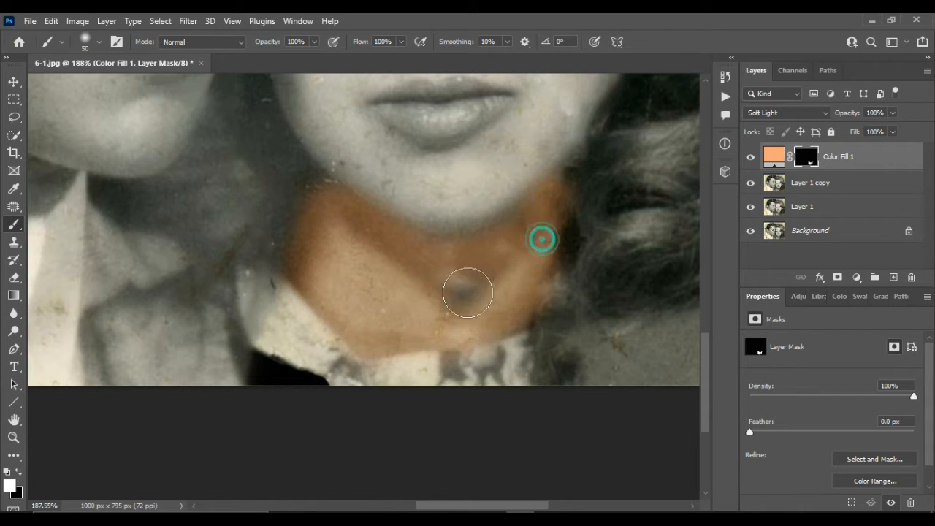
scroll(499, 289, "up", 3)
mouse_move(499, 289)
left_mouse_down()
mouse_move(502, 323)
mouse_move(465, 341)
mouse_move(388, 339)
mouse_move(422, 374)
mouse_move(524, 380)
mouse_move(592, 316)
mouse_move(458, 417)
mouse_move(364, 382)
mouse_move(323, 316)
mouse_move(303, 219)
mouse_move(349, 159)
mouse_move(294, 163)
mouse_move(274, 252)
mouse_move(309, 340)
mouse_move(320, 210)
mouse_move(354, 220)
mouse_move(351, 261)
mouse_move(407, 168)
mouse_move(421, 239)
mouse_move(486, 214)
mouse_move(474, 200)
mouse_move(503, 238)
mouse_move(403, 252)
mouse_move(527, 261)
mouse_move(514, 258)
mouse_move(534, 279)
left_mouse_up()
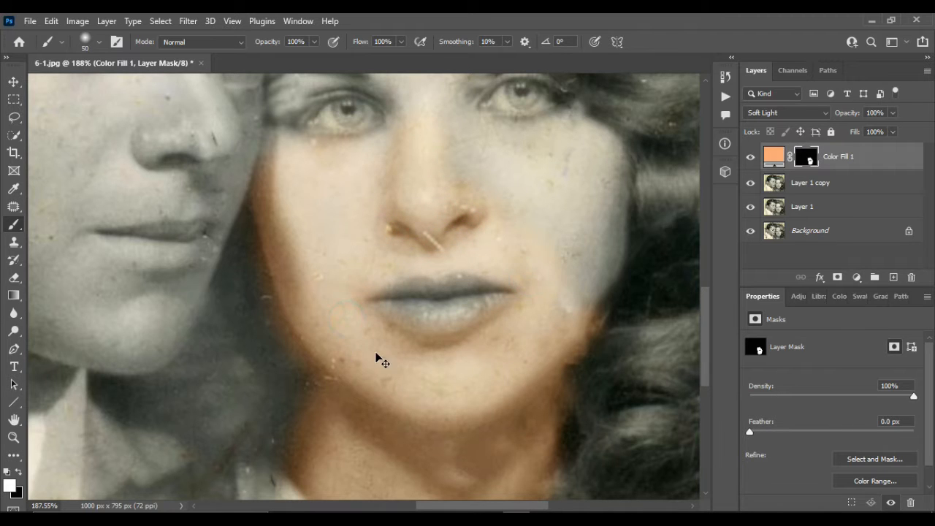
Extend the skin tint over the woman's hair-side cheek and nose bridge, then her eyelids with a 10 to 15 px brush
scroll(368, 351, "up", 5)
scroll(368, 351, "right", 3)
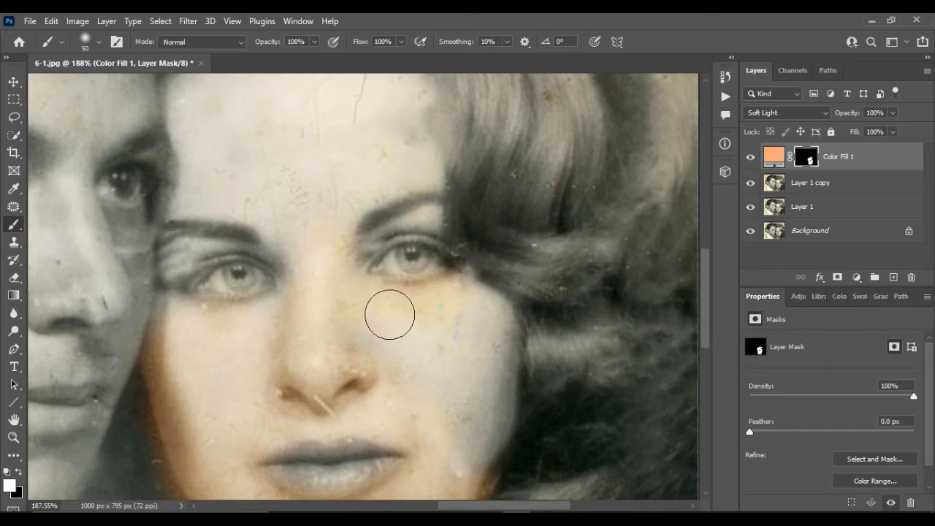
mouse_move(467, 314)
left_mouse_down()
mouse_move(484, 329)
mouse_move(504, 438)
left_mouse_up()
mouse_move(378, 343)
left_mouse_down()
mouse_move(457, 455)
mouse_move(323, 160)
left_mouse_up()
mouse_move(282, 238)
left_mouse_down()
mouse_move(244, 315)
mouse_move(176, 281)
mouse_move(177, 255)
mouse_move(207, 248)
mouse_move(180, 252)
mouse_move(173, 274)
left_mouse_up()
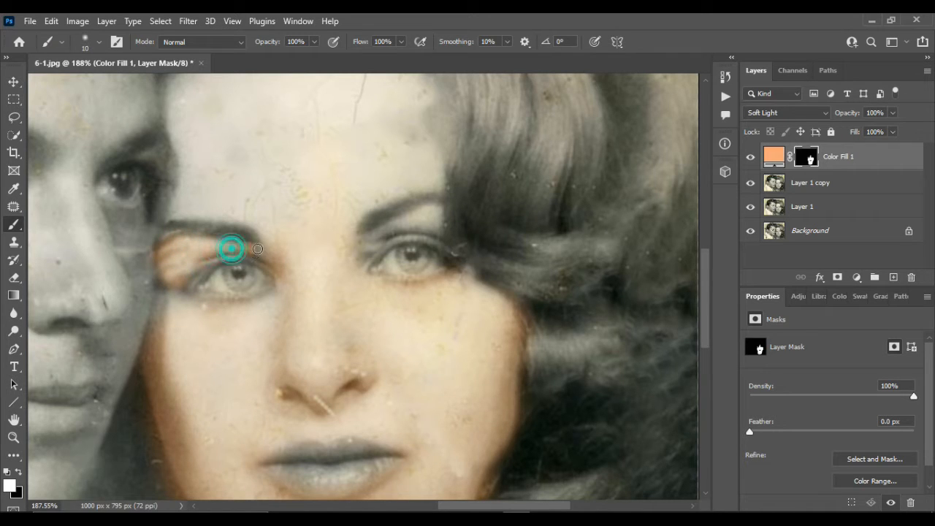
left_click_drag(232, 247, 272, 264)
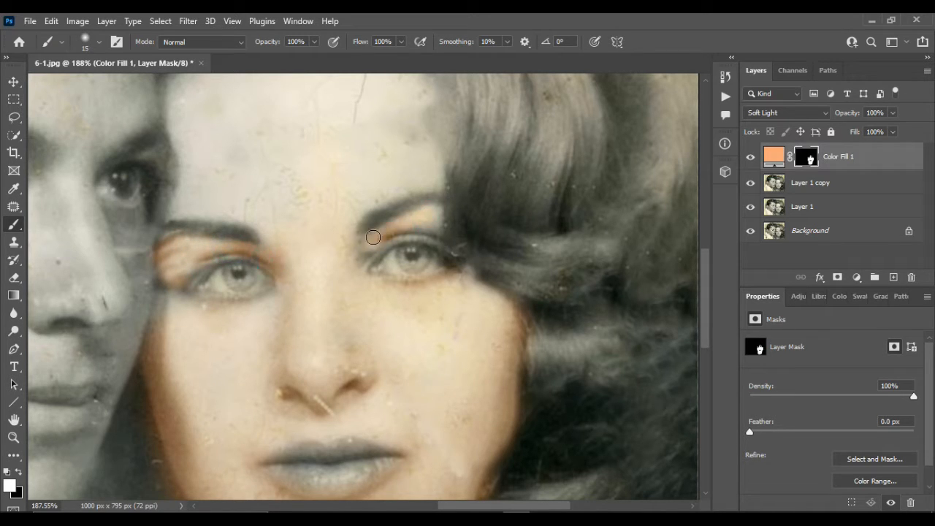
left_click_drag(384, 229, 435, 228)
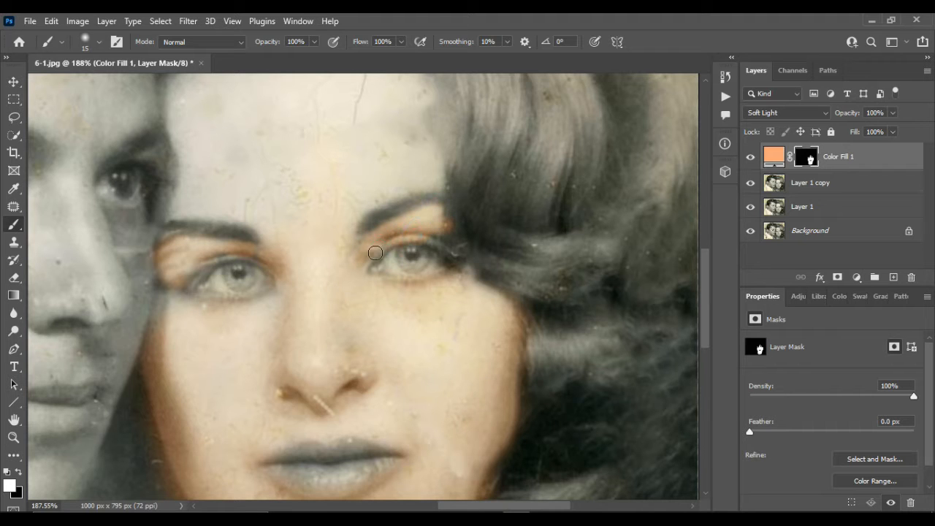
Tint the woman's forehead up to the hairline, her temples and the area between her eyes with a 50 px white brush
scroll(277, 285, "up", 4)
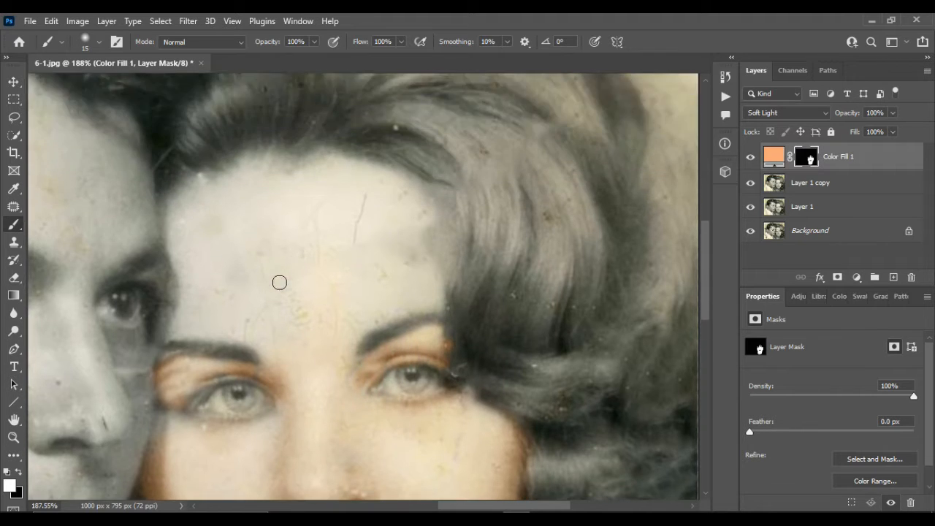
scroll(279, 282, "up", 1)
mouse_move(357, 163)
left_mouse_down()
mouse_move(255, 158)
mouse_move(194, 182)
left_mouse_up()
left_click_drag(186, 192, 165, 263)
mouse_move(168, 287)
left_mouse_down()
mouse_move(158, 314)
mouse_move(249, 326)
left_mouse_up()
mouse_move(226, 260)
left_mouse_down()
mouse_move(291, 265)
mouse_move(281, 230)
left_mouse_up()
mouse_move(309, 165)
left_mouse_down()
mouse_move(351, 181)
mouse_move(400, 231)
left_mouse_up()
mouse_move(397, 178)
left_mouse_down()
mouse_move(358, 153)
mouse_move(439, 279)
left_mouse_up()
mouse_move(437, 249)
left_mouse_down()
mouse_move(439, 284)
mouse_move(416, 291)
left_mouse_up()
mouse_move(391, 294)
left_mouse_down()
mouse_move(327, 318)
mouse_move(320, 363)
mouse_move(153, 324)
mouse_move(329, 286)
mouse_move(459, 295)
left_mouse_up()
left_click_drag(462, 293, 463, 291)
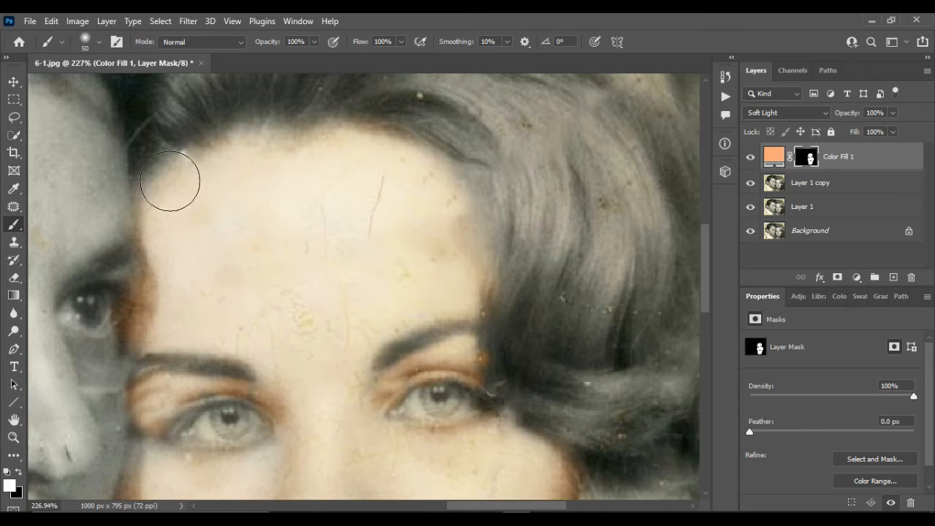
left_click_drag(302, 365, 331, 453)
Reveal the skin tint on the man's temple, cheeks and side of the face, including the edge touching the woman's face
scroll(322, 409, "down", 9)
scroll(320, 406, "up", 5)
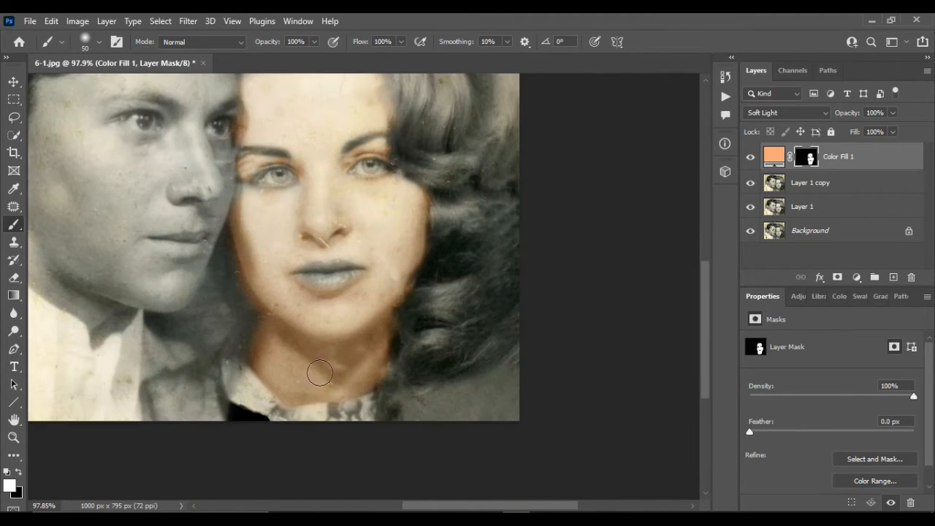
mouse_move(214, 153)
left_mouse_down()
mouse_move(210, 210)
mouse_move(187, 231)
left_mouse_up()
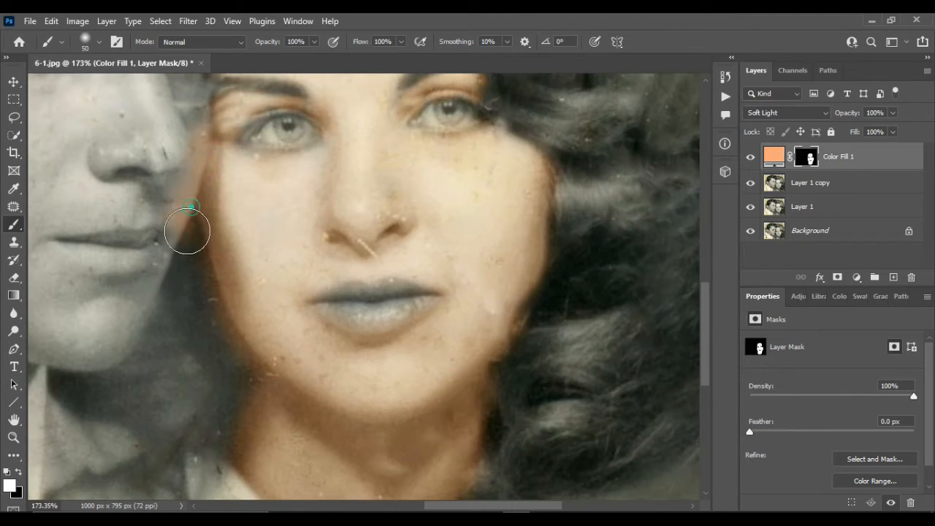
scroll(233, 246, "left", 5)
scroll(231, 219, "up", 4)
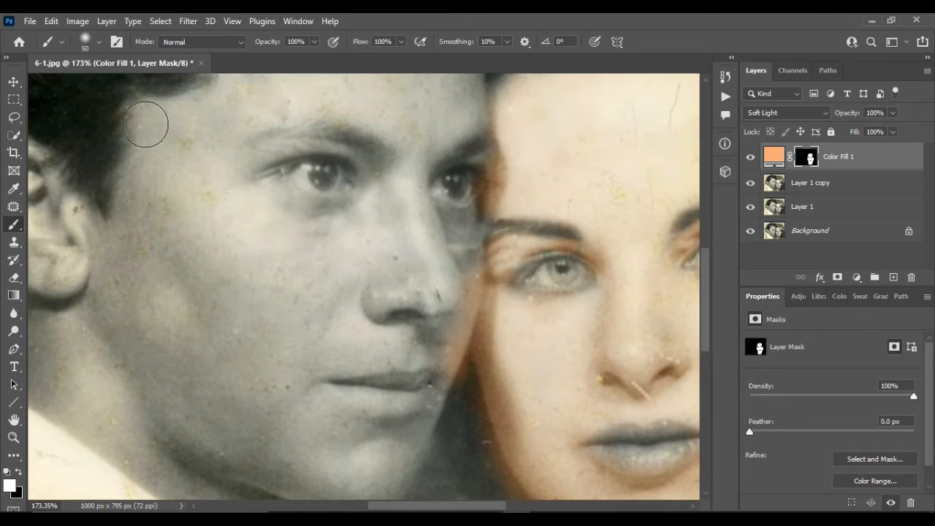
mouse_move(146, 132)
left_mouse_down()
mouse_move(150, 169)
mouse_move(128, 211)
mouse_move(89, 223)
mouse_move(111, 271)
mouse_move(90, 286)
mouse_move(73, 321)
left_mouse_up()
left_click(129, 355)
left_click_drag(164, 204, 171, 268)
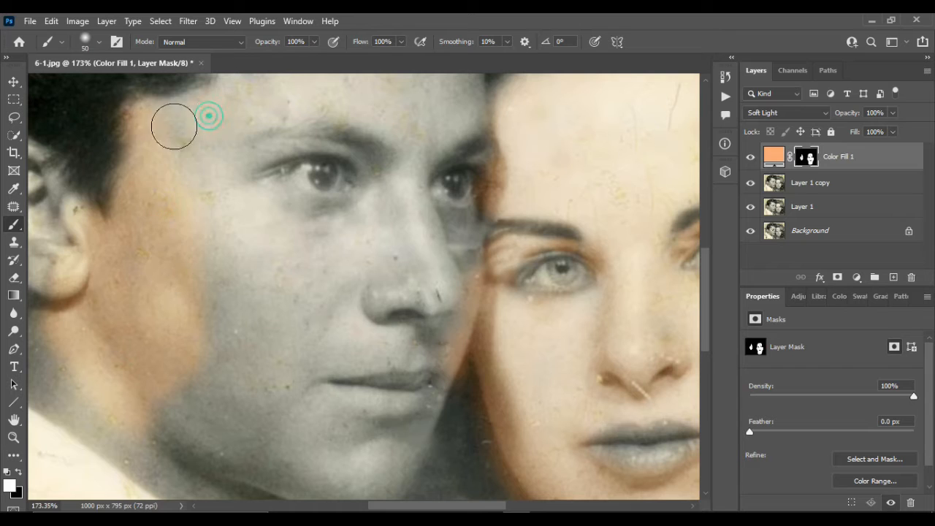
left_click_drag(174, 127, 173, 155)
left_click_drag(219, 146, 177, 246)
mouse_move(217, 194)
left_mouse_down()
mouse_move(327, 230)
mouse_move(382, 222)
mouse_move(191, 254)
mouse_move(369, 264)
mouse_move(222, 334)
mouse_move(233, 309)
mouse_move(357, 285)
mouse_move(231, 385)
mouse_move(383, 327)
mouse_move(269, 348)
left_mouse_up()
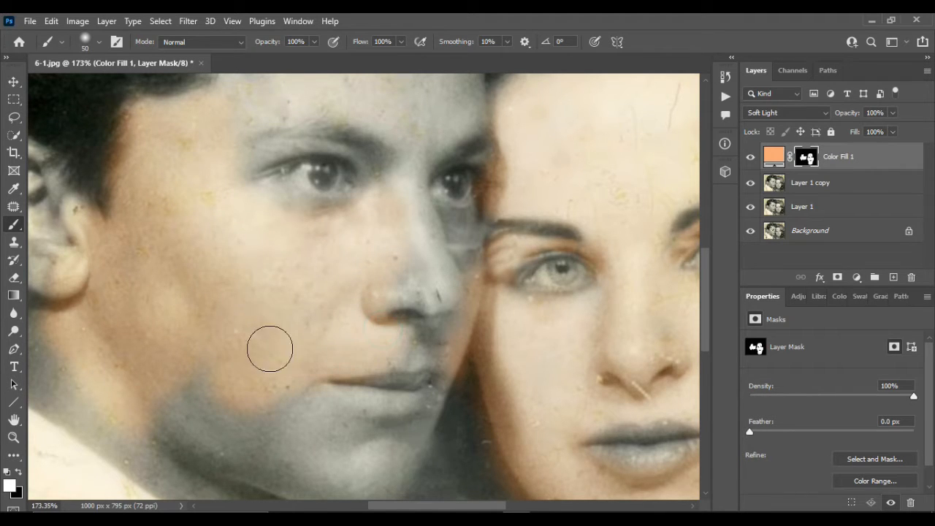
Tint the man's chin, jawline, neck and ear by painting white on the mask
scroll(269, 348, "down", 3)
mouse_move(258, 276)
left_mouse_down()
mouse_move(386, 331)
mouse_move(294, 290)
left_mouse_up()
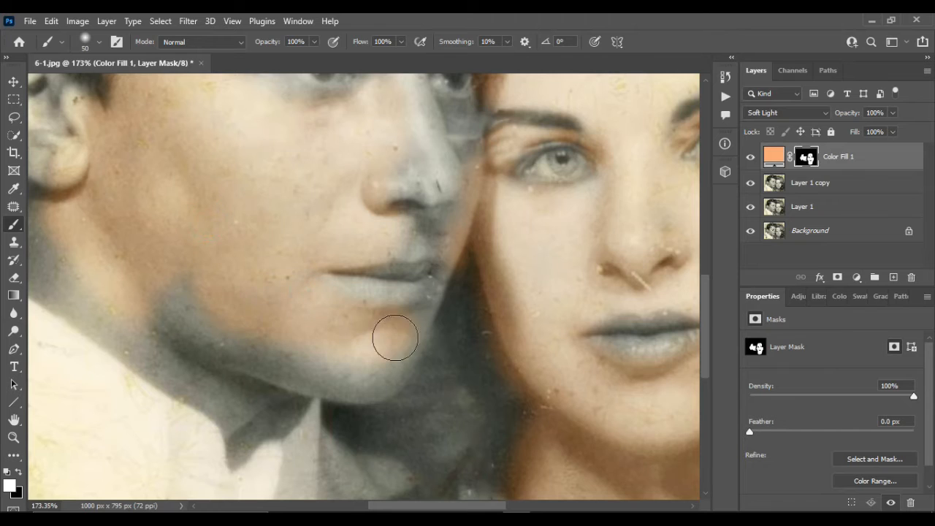
mouse_move(395, 338)
left_mouse_down()
mouse_move(393, 365)
mouse_move(344, 376)
mouse_move(245, 329)
mouse_move(252, 348)
mouse_move(144, 282)
mouse_move(169, 284)
mouse_move(228, 354)
mouse_move(267, 366)
mouse_move(220, 403)
mouse_move(237, 425)
mouse_move(252, 414)
mouse_move(228, 412)
mouse_move(200, 378)
left_mouse_up()
scroll(166, 337, "left", 2)
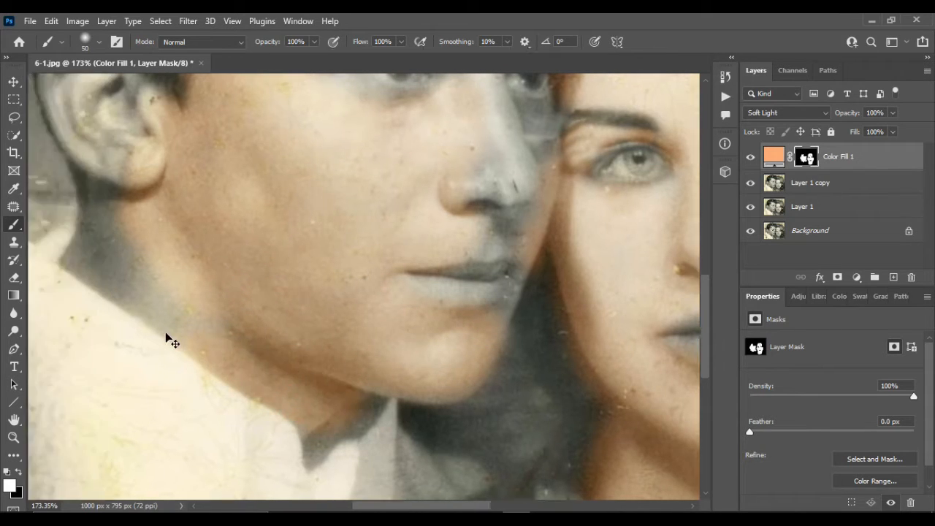
scroll(167, 337, "left", 2)
mouse_move(156, 209)
left_mouse_down()
mouse_move(195, 252)
mouse_move(146, 263)
mouse_move(236, 300)
mouse_move(197, 254)
mouse_move(217, 299)
mouse_move(195, 204)
mouse_move(207, 248)
mouse_move(173, 194)
mouse_move(128, 203)
mouse_move(165, 282)
left_mouse_up()
Tint the man's forehead, nose and upper lip area, and the skin below his far eye
scroll(195, 202, "up", 5)
scroll(213, 286, "up", 2)
scroll(236, 306, "right", 4)
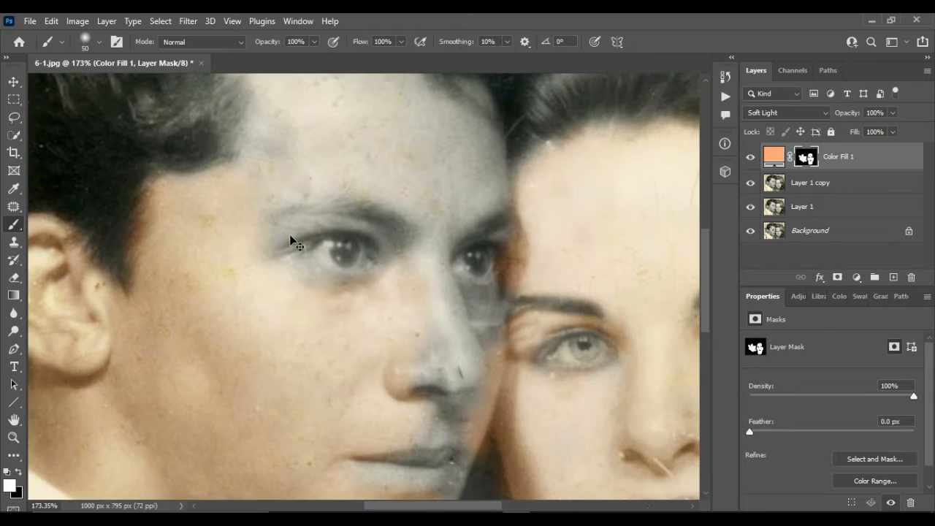
scroll(293, 240, "up", 3)
mouse_move(290, 209)
left_mouse_down()
mouse_move(293, 111)
mouse_move(253, 246)
mouse_move(277, 257)
mouse_move(301, 125)
mouse_move(420, 165)
mouse_move(385, 139)
mouse_move(483, 163)
mouse_move(496, 251)
mouse_move(466, 160)
mouse_move(468, 214)
mouse_move(352, 231)
mouse_move(447, 254)
mouse_move(439, 287)
mouse_move(445, 436)
left_mouse_up()
scroll(442, 412, "down", 3)
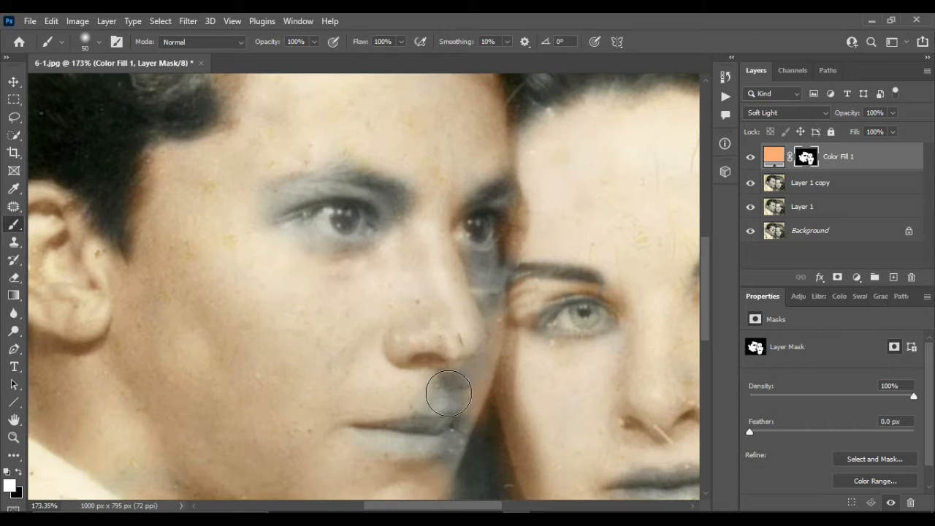
mouse_move(438, 388)
left_mouse_down()
mouse_move(476, 426)
mouse_move(453, 462)
mouse_move(479, 314)
mouse_move(491, 274)
left_mouse_up()
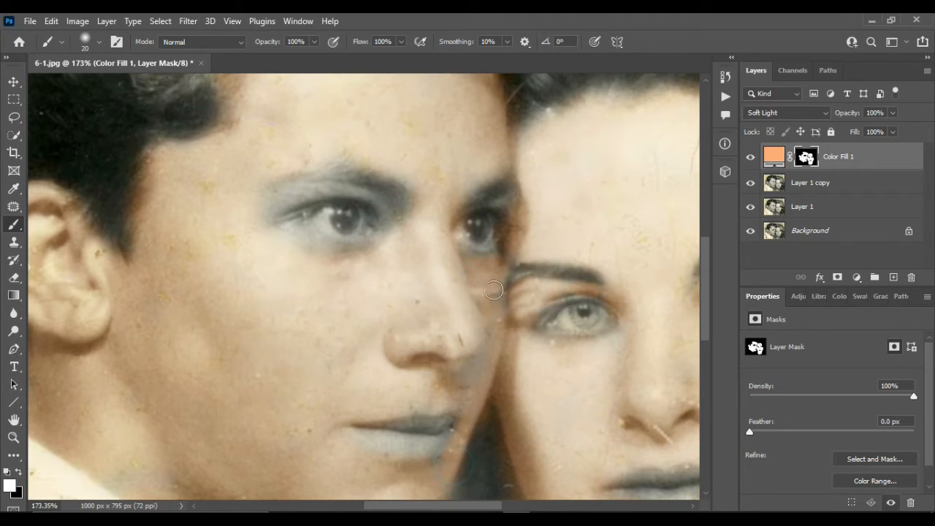
Fill in the skin tint around the man's eyes and on his eyelids with a 20 px brush
left_click(386, 246)
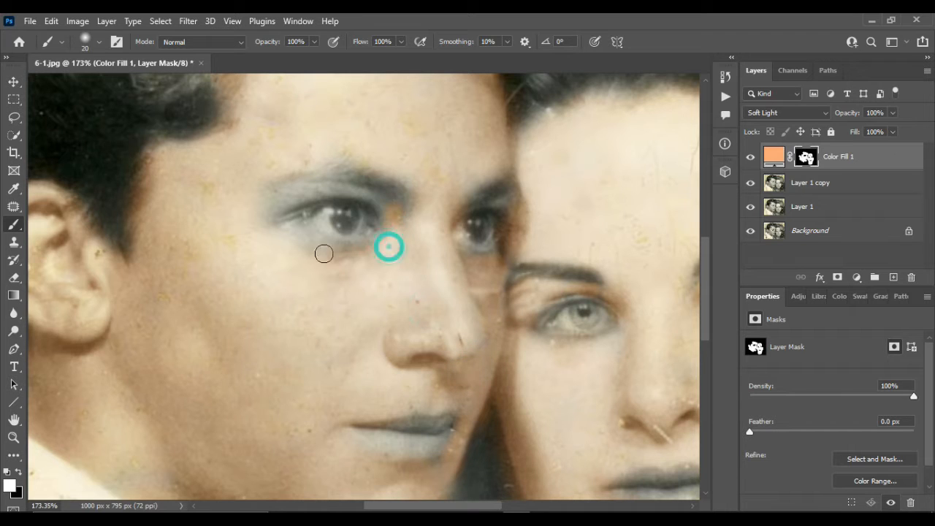
left_click(296, 228)
mouse_move(320, 188)
left_mouse_down()
mouse_move(263, 221)
mouse_move(403, 216)
left_mouse_up()
left_click_drag(491, 208, 505, 202)
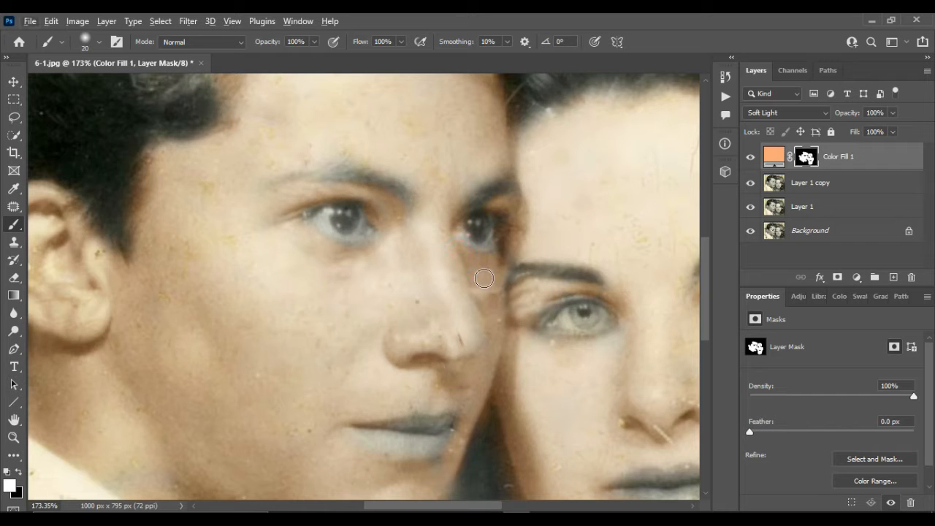
Switch the brush colour to black and paint the skin tint out of the woman's eyes on the mask
scroll(512, 284, "down", 9)
scroll(511, 292, "down", 2)
scroll(511, 292, "right", 4)
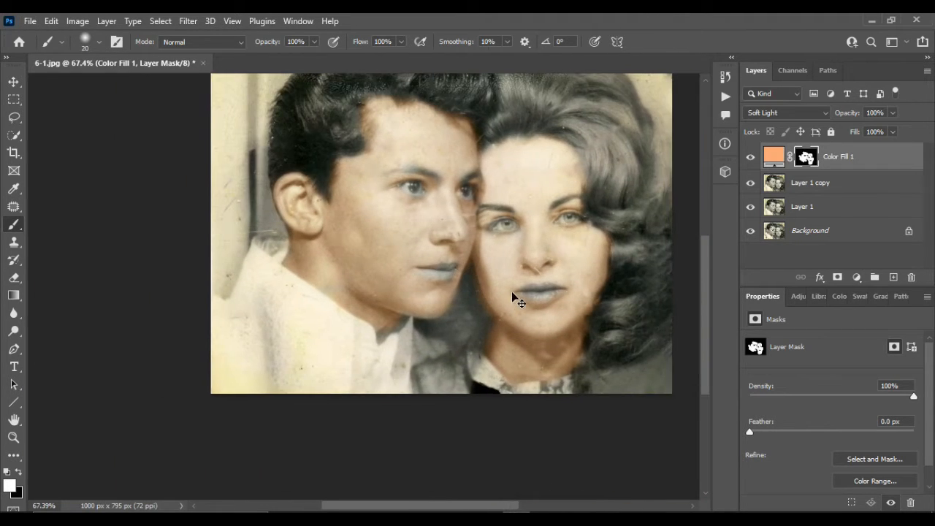
scroll(484, 252, "up", 10)
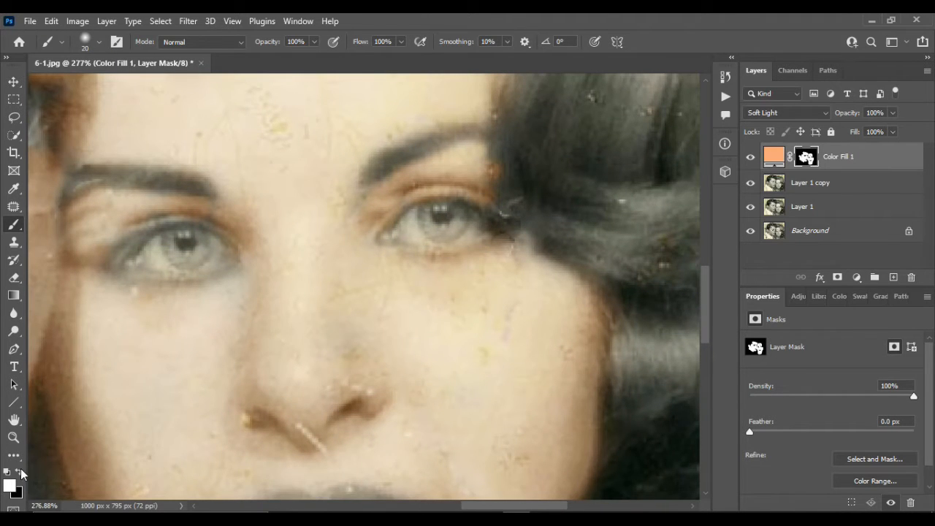
left_click(20, 472)
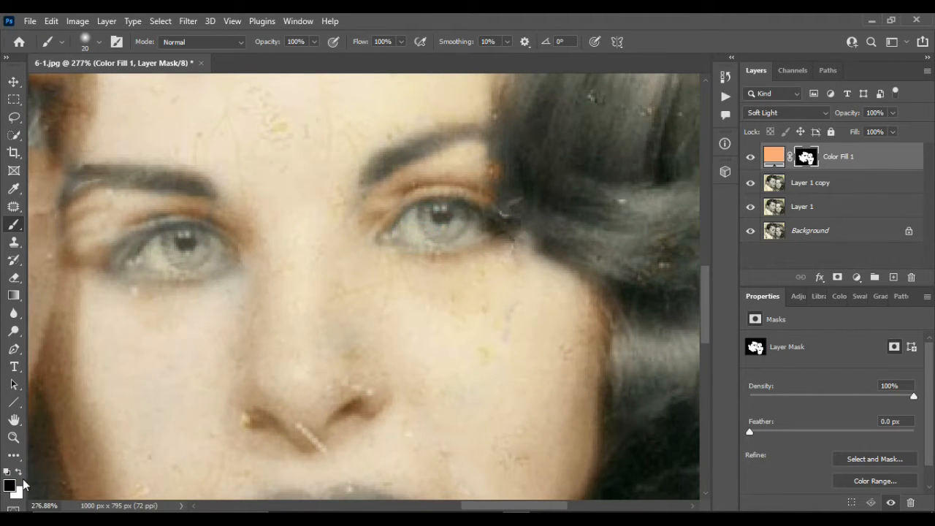
left_click_drag(354, 222, 474, 165)
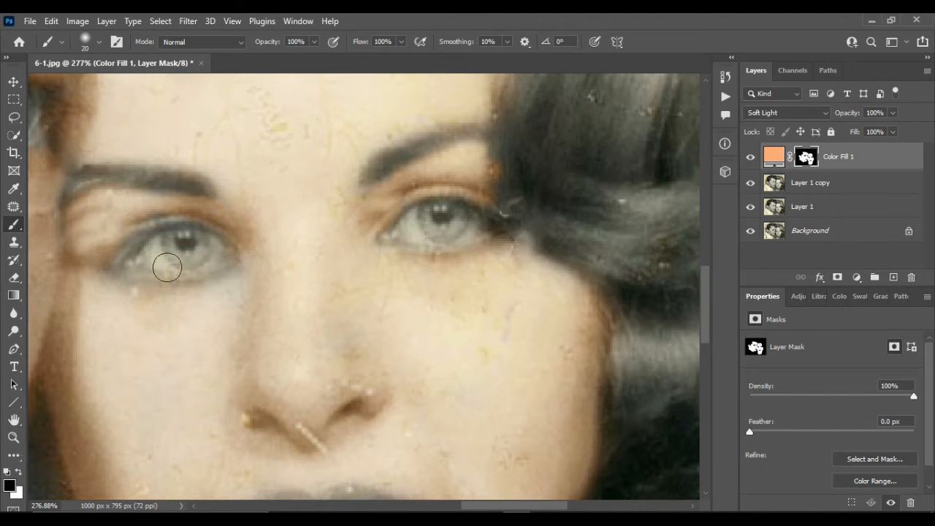
Mask out the skin tint spilling onto the woman's hair along her cheek, jaw and neck with the 20 px black brush
scroll(207, 241, "down", 5)
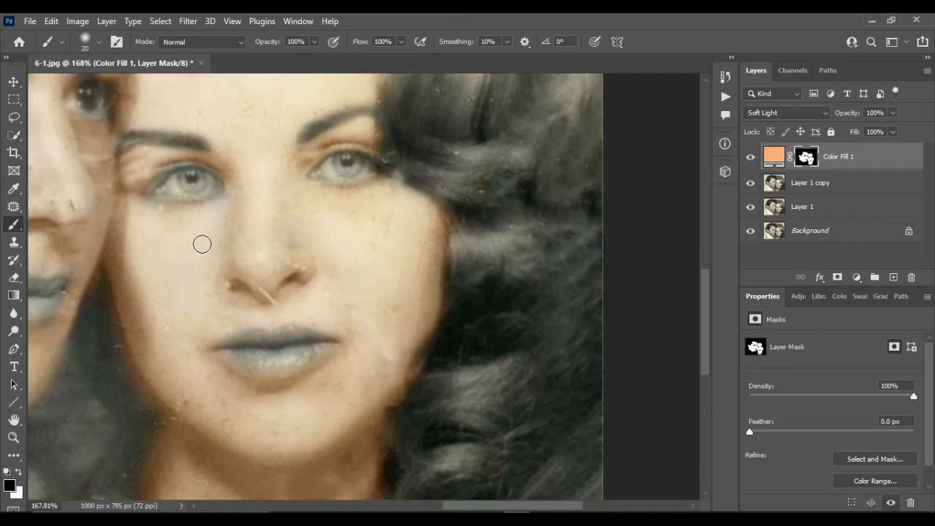
scroll(441, 255, "up", 1)
scroll(489, 172, "up", 3)
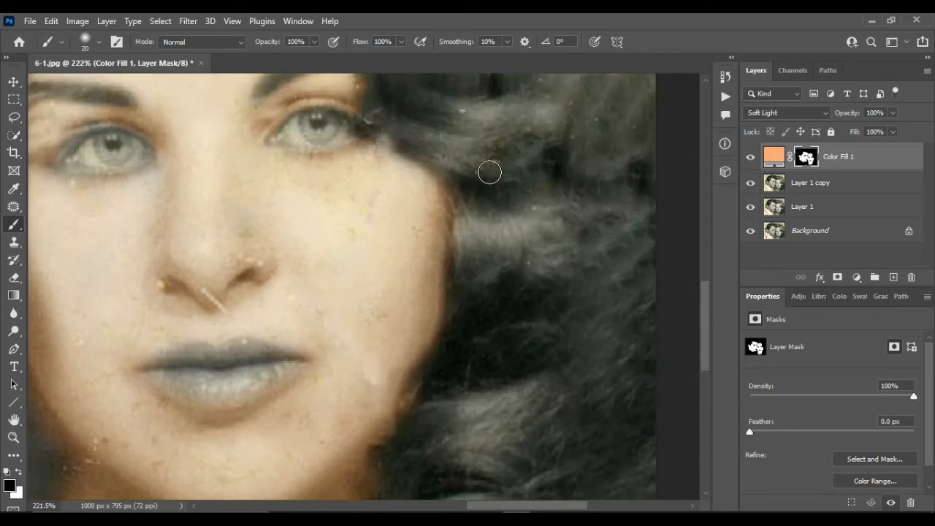
left_click(462, 223)
left_click(461, 309)
left_click(419, 404)
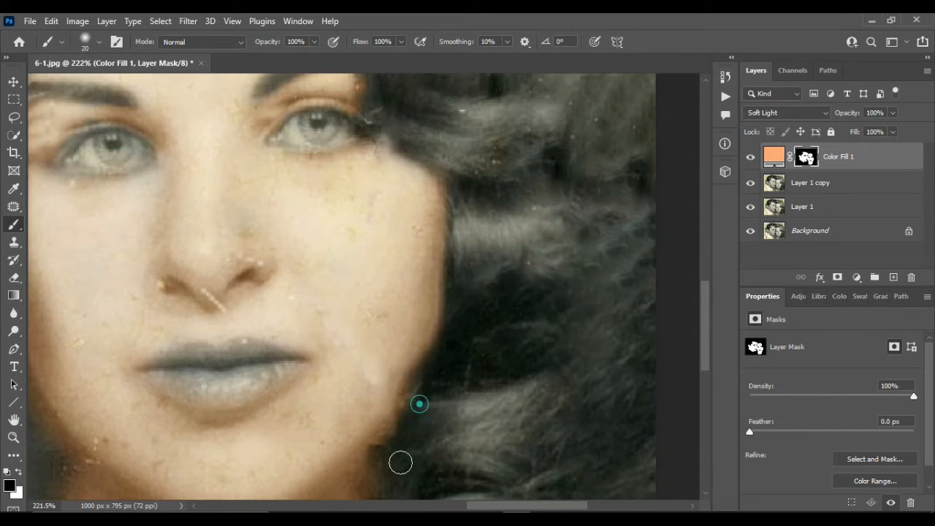
scroll(375, 473, "down", 4)
left_click(393, 270)
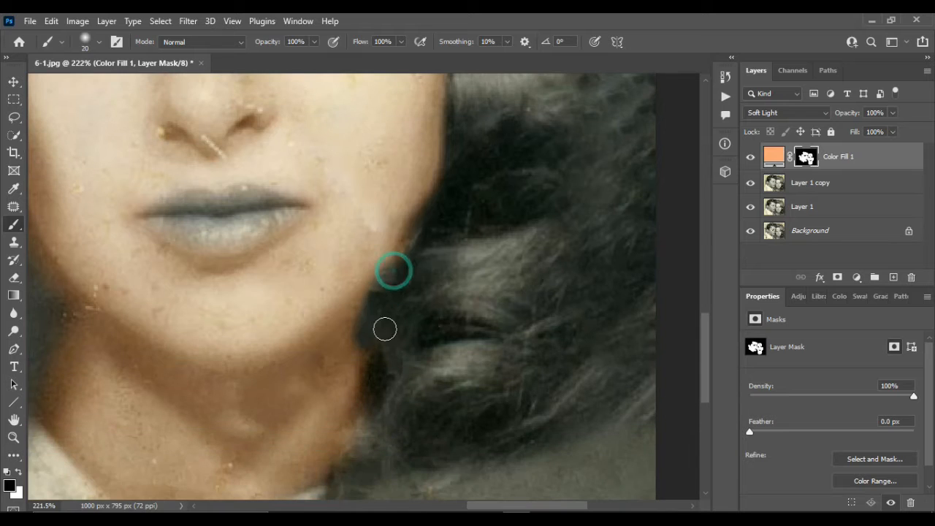
left_click(363, 422)
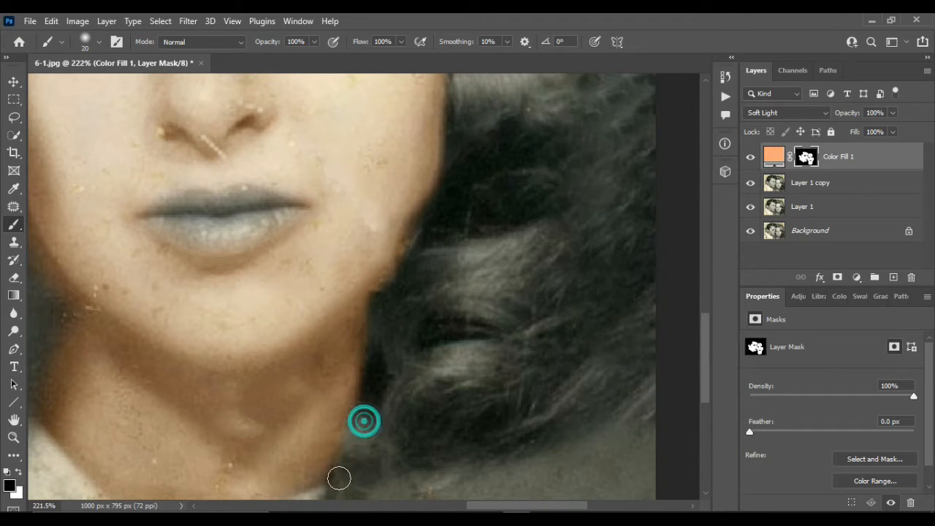
Mask the skin tint off the woman's collar, the edge of her neck and jaw, and the dark gap between the two faces
scroll(336, 478, "down", 4)
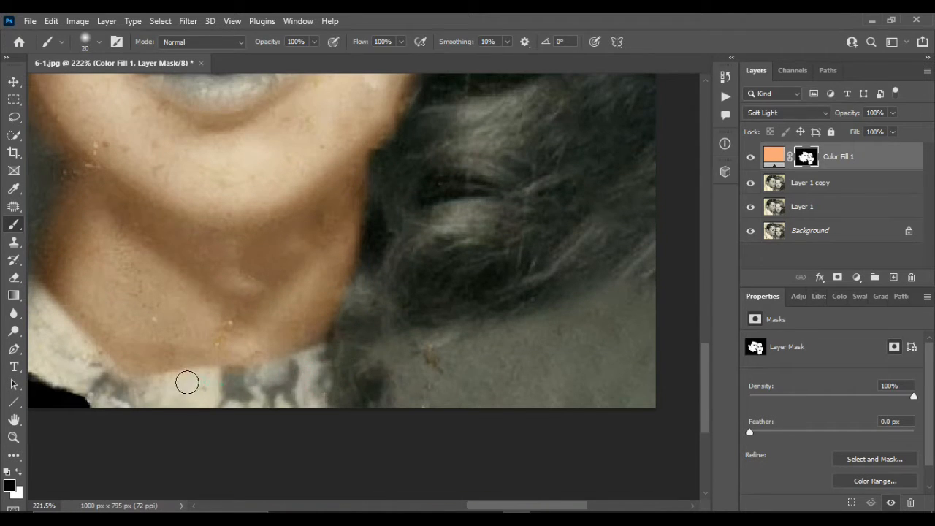
scroll(234, 379, "left", 6)
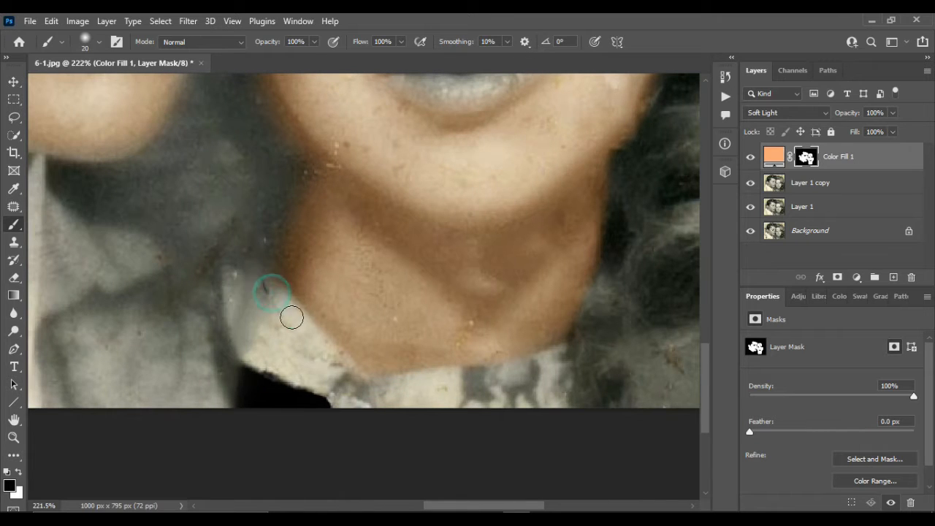
scroll(372, 395, "up", 5)
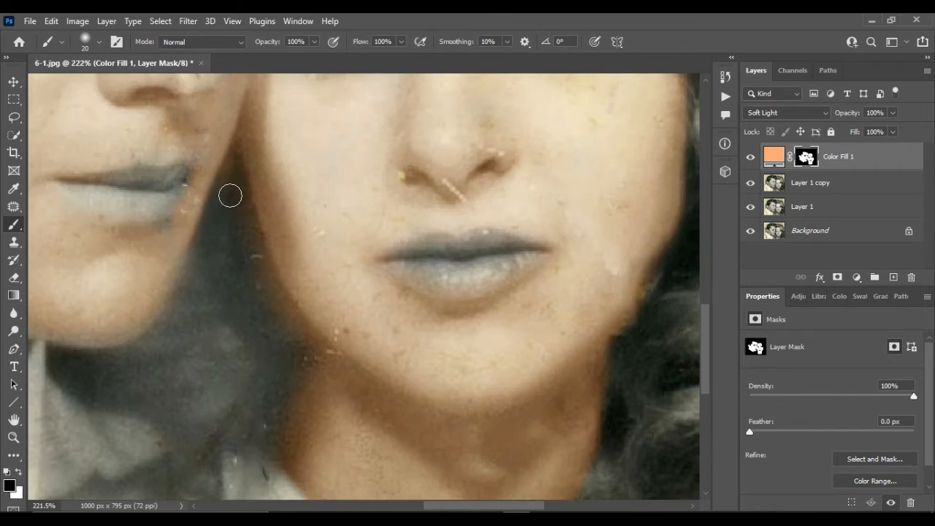
mouse_move(270, 294)
left_mouse_down()
mouse_move(307, 346)
mouse_move(285, 386)
mouse_move(274, 455)
left_mouse_up()
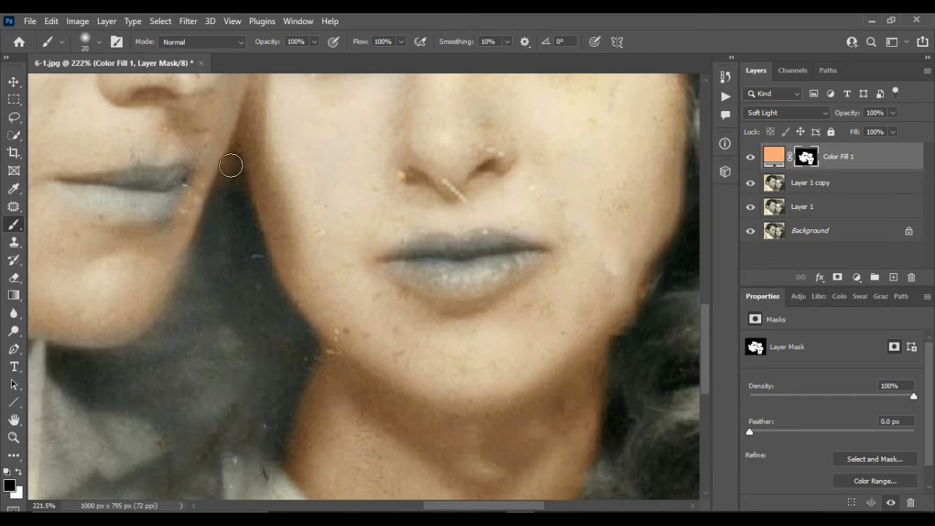
mouse_move(231, 160)
left_mouse_down()
mouse_move(220, 197)
mouse_move(236, 142)
mouse_move(239, 217)
left_mouse_up()
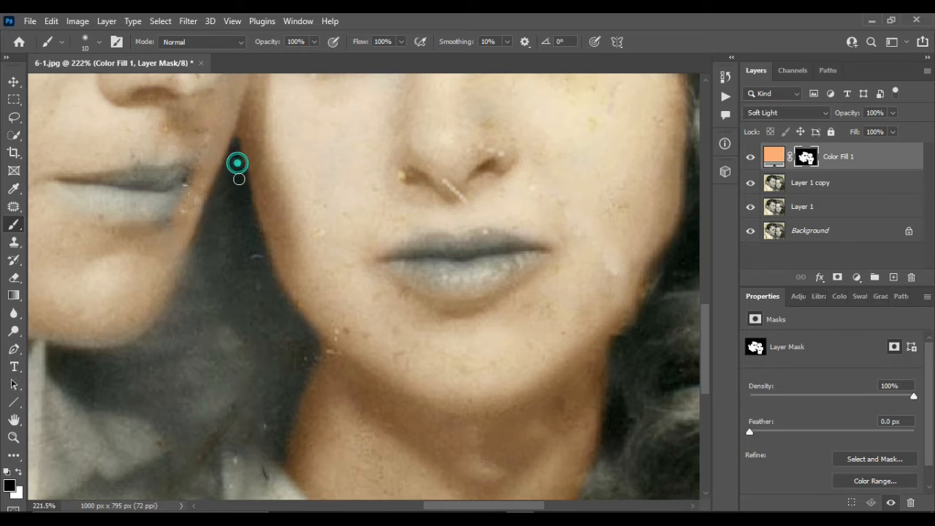
Paint the skin tint out of the woman's lips and the man's eyes and lips with a 10 px black brush
scroll(258, 276, "up", 3)
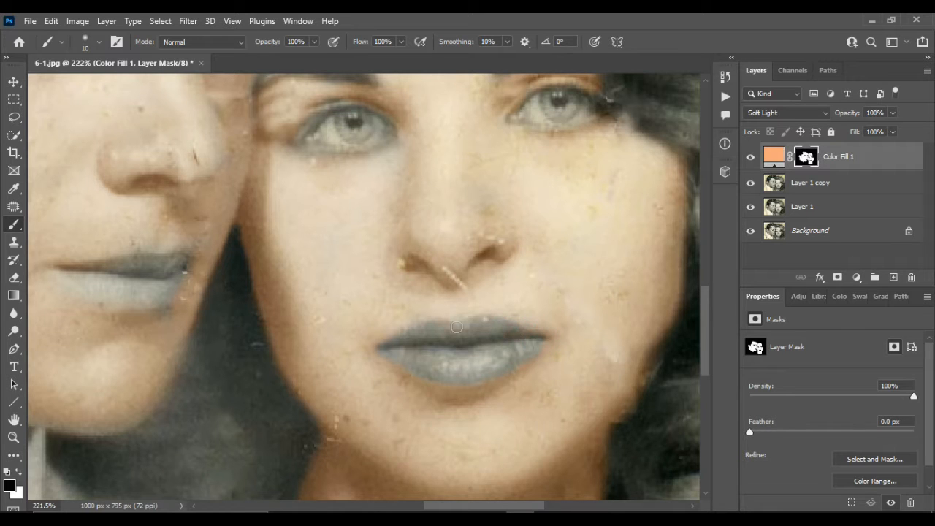
scroll(526, 336, "up", 6)
scroll(254, 219, "left", 6)
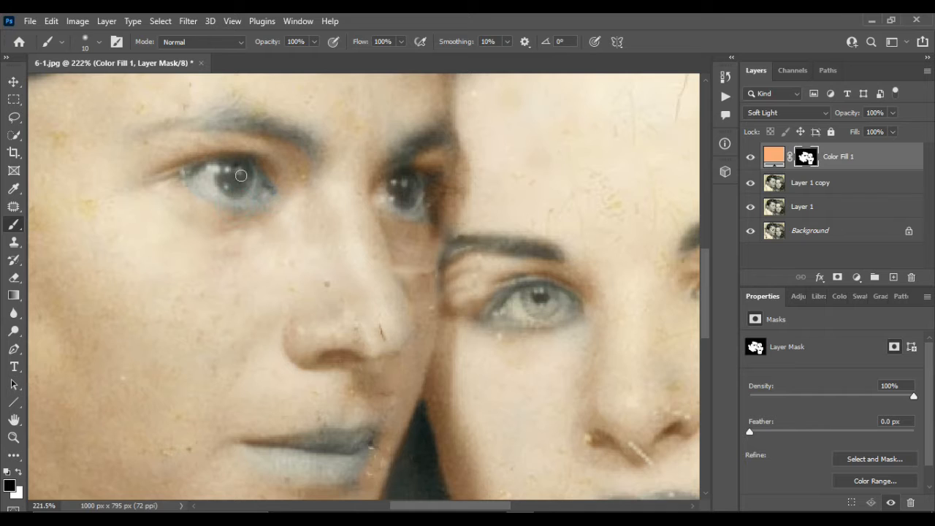
scroll(314, 332, "down", 4)
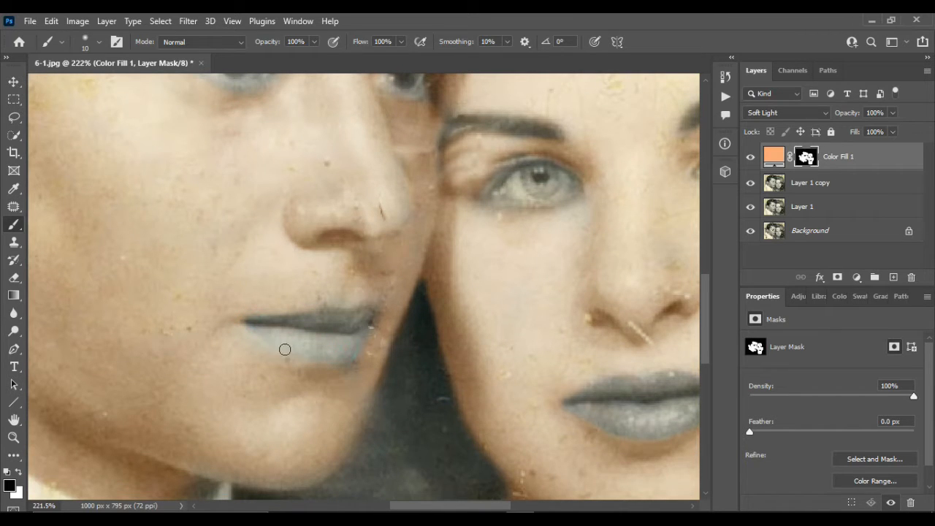
scroll(362, 322, "down", 6)
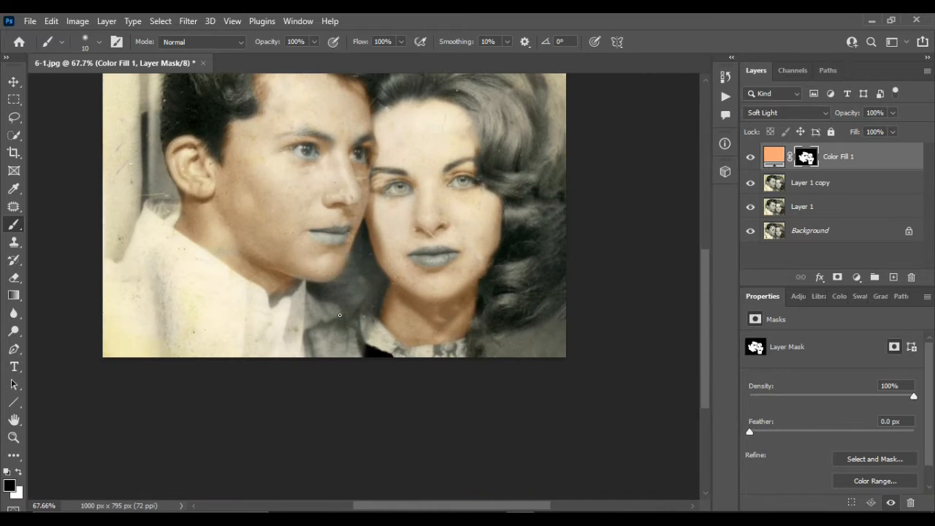
Switch the brush to white and restore the skin tint between the man's eyebrows and on his forehead and cheek, enlarging the brush to 25 px
scroll(339, 315, "up", 1)
scroll(299, 178, "up", 4)
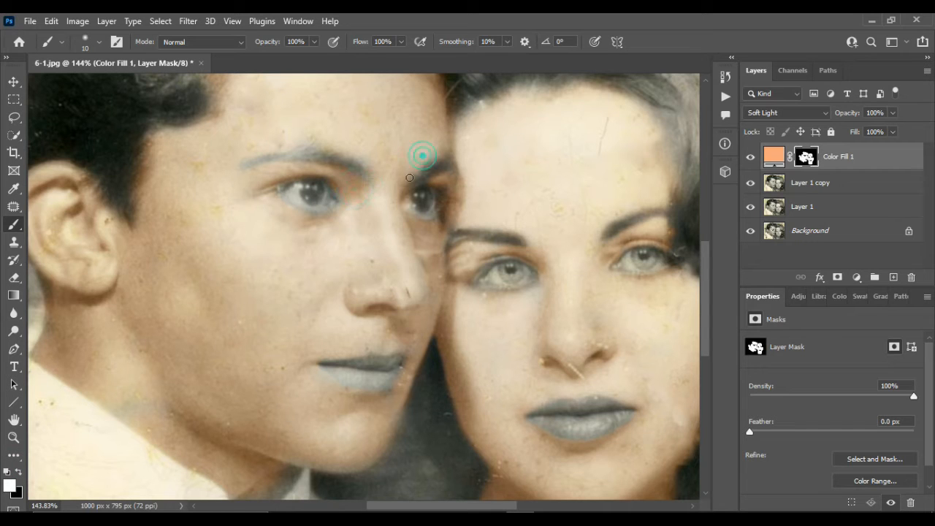
left_click_drag(415, 159, 398, 173)
left_click(326, 127)
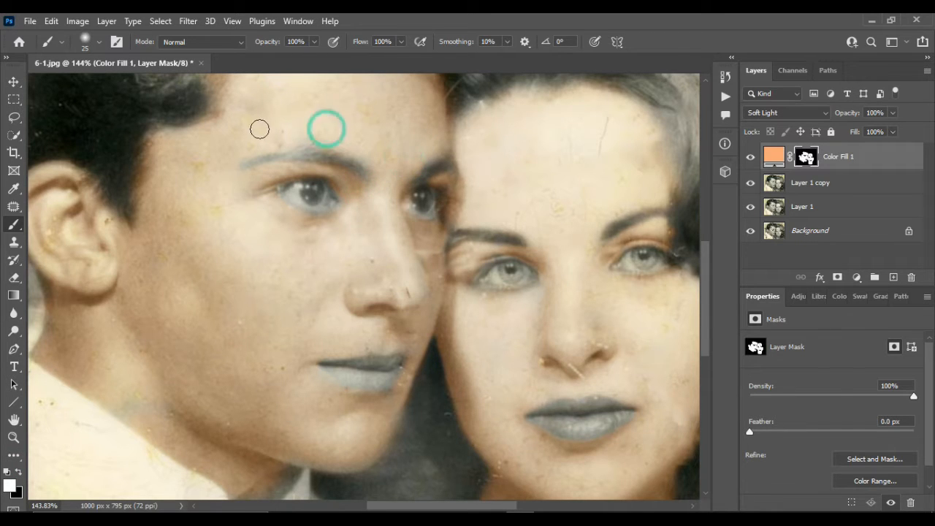
left_click(213, 244)
left_click(349, 260)
Merge the skin colour fill layer with Layer 1 copy and toggle the merged layer's visibility to compare before and after
scroll(258, 286, "down", 3)
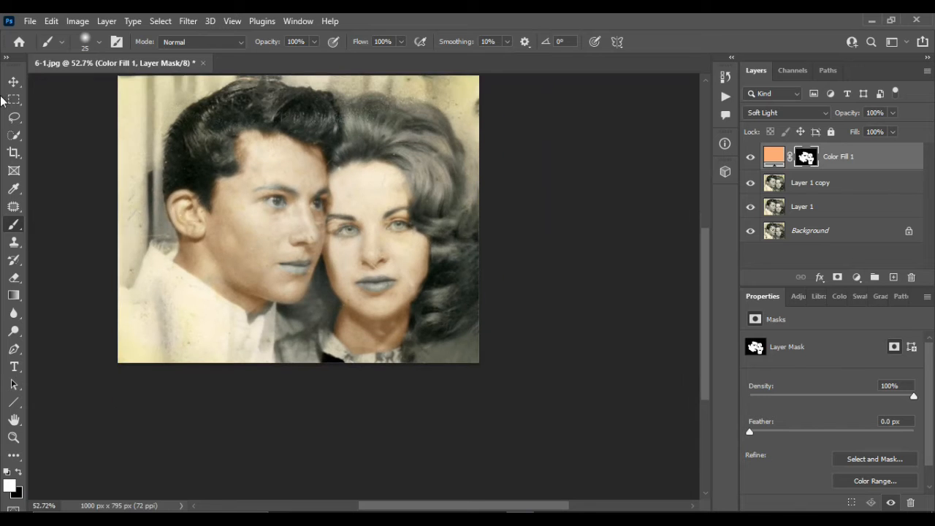
left_click(14, 81)
scroll(291, 260, "down", 2)
scroll(290, 259, "up", 2)
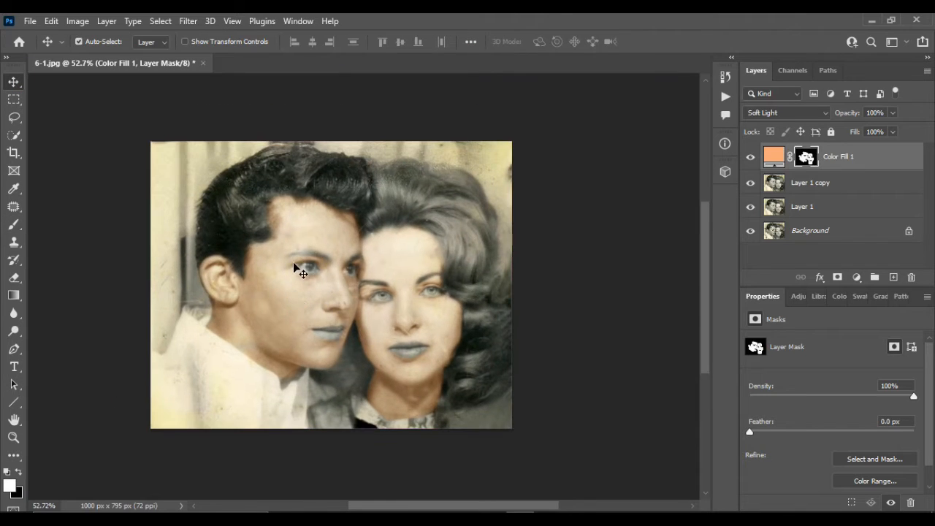
left_click(854, 191, "shift")
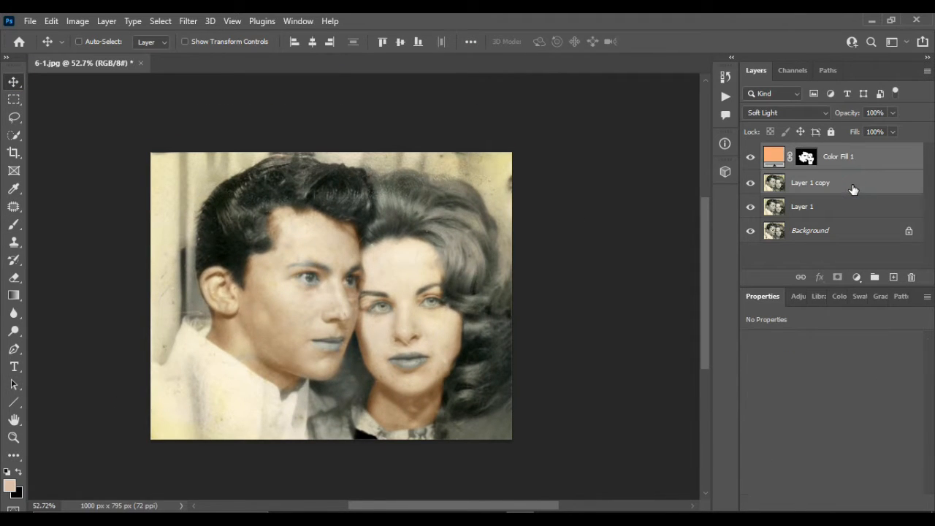
key("ctrl+e")
left_click(750, 155)
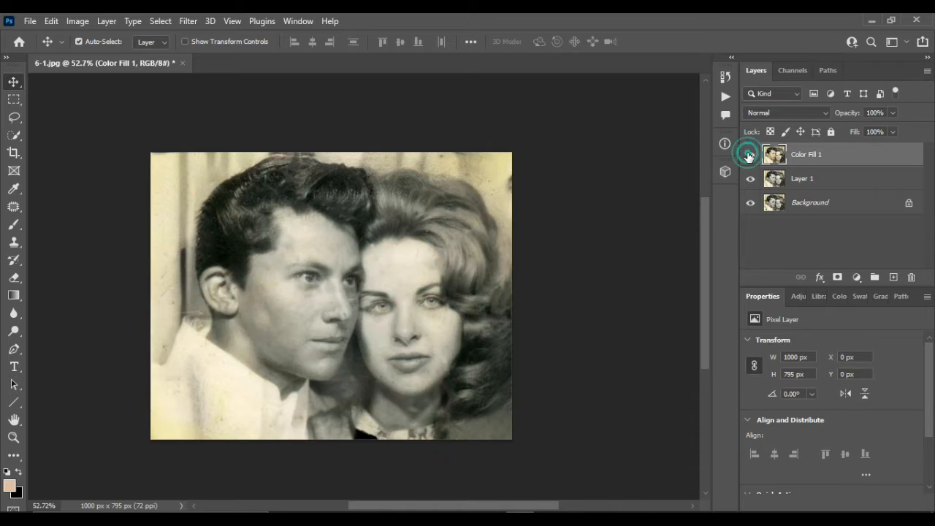
left_click(749, 155)
left_click(749, 154)
left_click(750, 155)
Add a solid colour fill layer in near-black #020202 and invert its layer mask to hide the fill
left_click(856, 278)
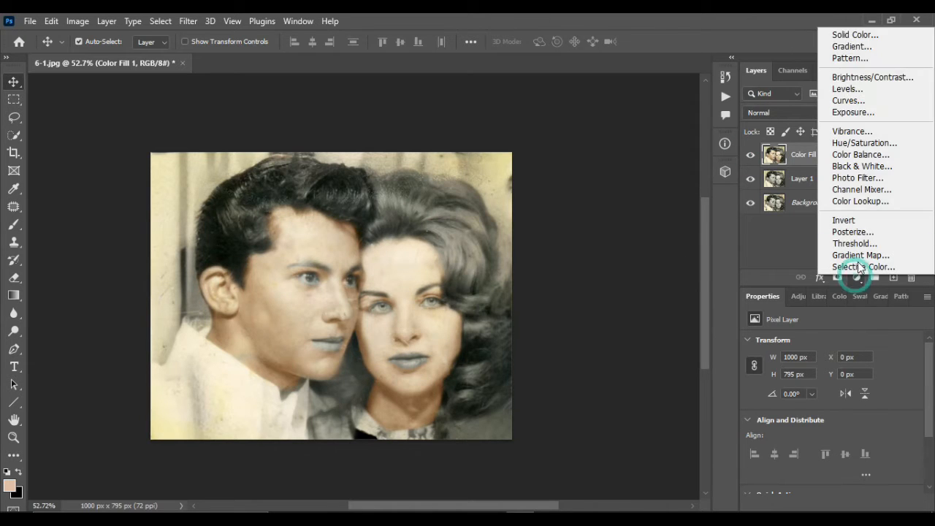
left_click(847, 34)
left_click_drag(529, 320, 517, 322)
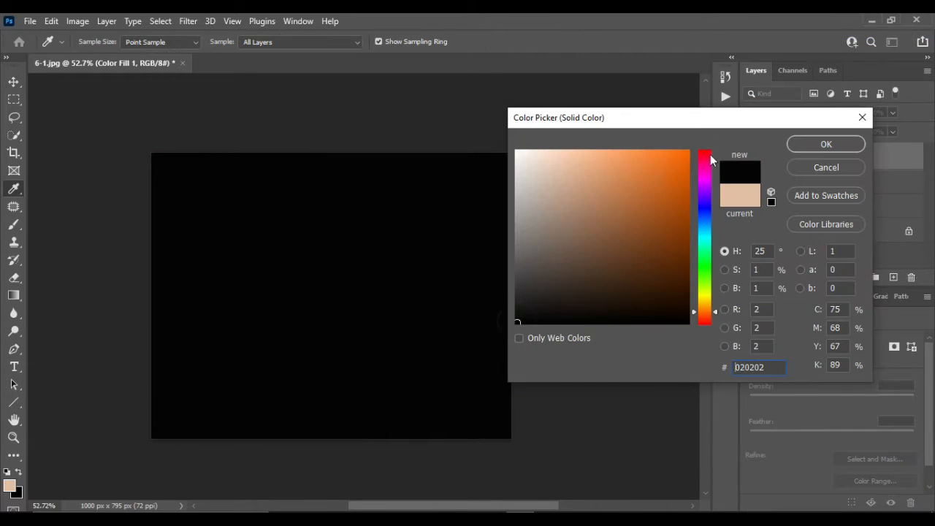
left_click(811, 145)
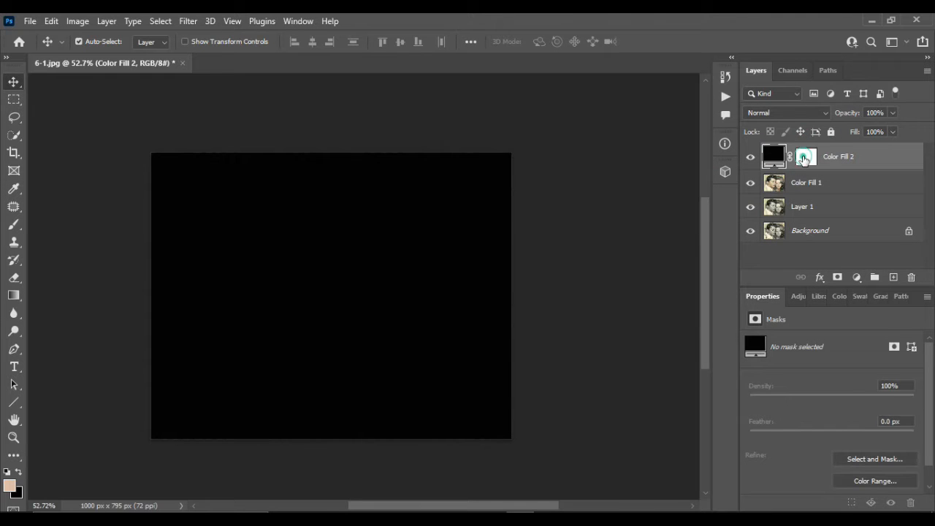
left_click(805, 156)
key("ctrl+i")
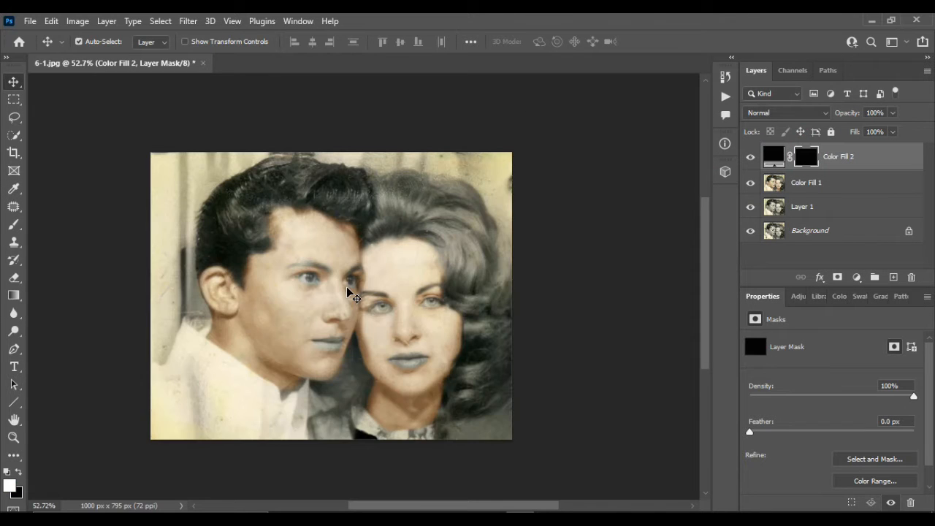
Switch to the Brush tool and enlarge the brush to 125 px for painting the woman's hair
left_click(14, 225)
scroll(391, 222, "up", 5)
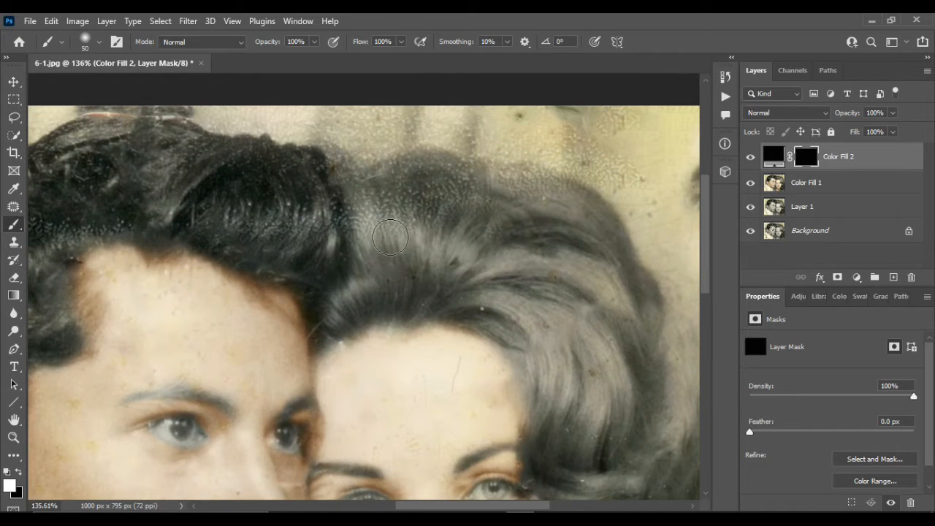
key("bracketright")
key("bracketright")
key("bracketright")
key("bracketright")
key("bracketright")
key("bracketright")
Undo a test stroke on the woman's hair and set the black fill layer's blend mode to Soft Light
left_click_drag(375, 277, 371, 215)
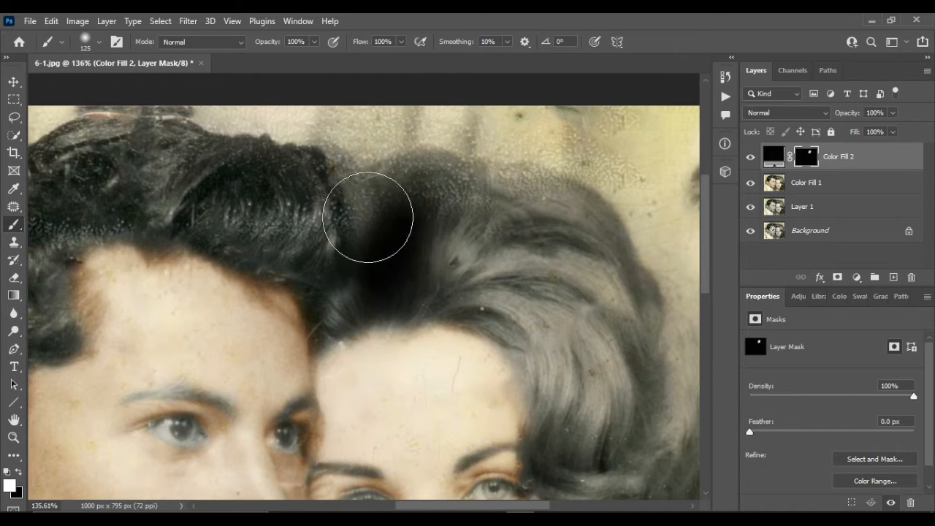
key("ctrl+z")
left_click(788, 113)
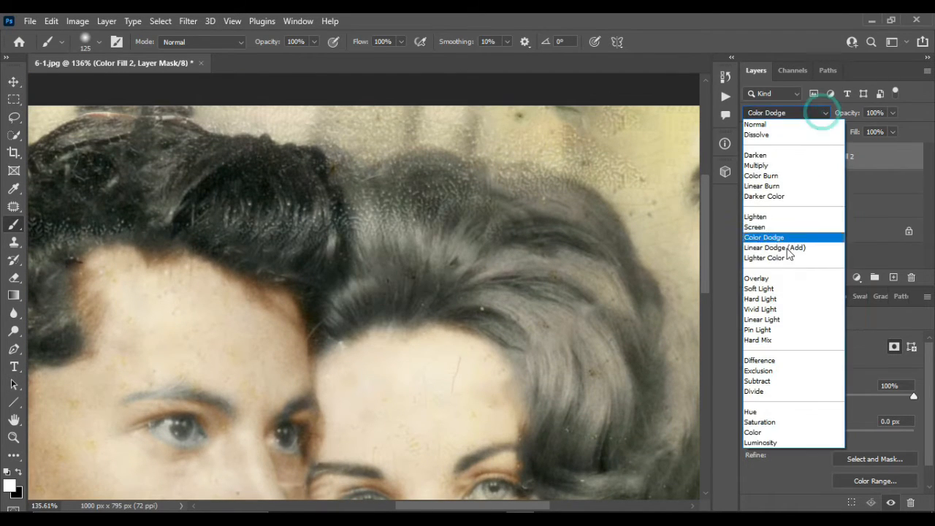
left_click(781, 288)
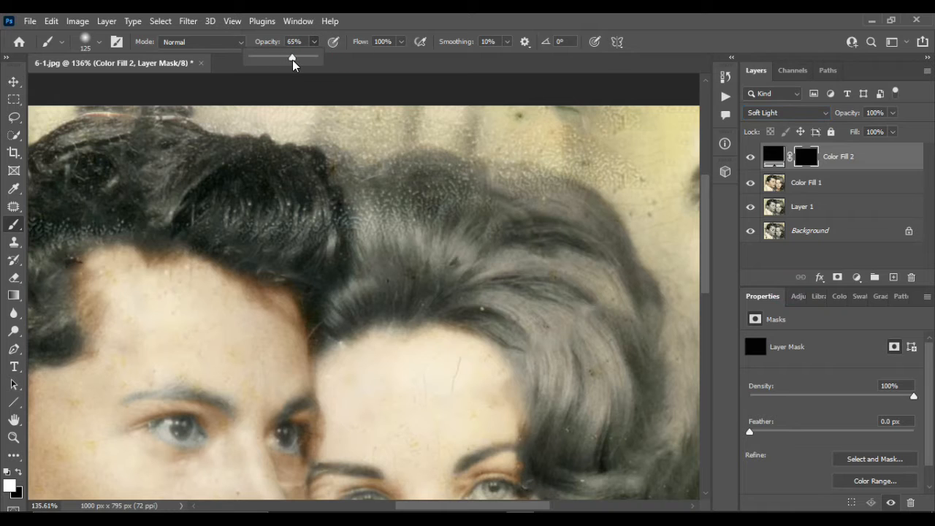
Set the brush opacity to 65% and paint the black tint over the crown of the woman's hair and the man's fringe
mouse_move(402, 226)
left_mouse_down()
mouse_move(386, 208)
mouse_move(418, 225)
mouse_move(374, 263)
mouse_move(351, 290)
left_mouse_up()
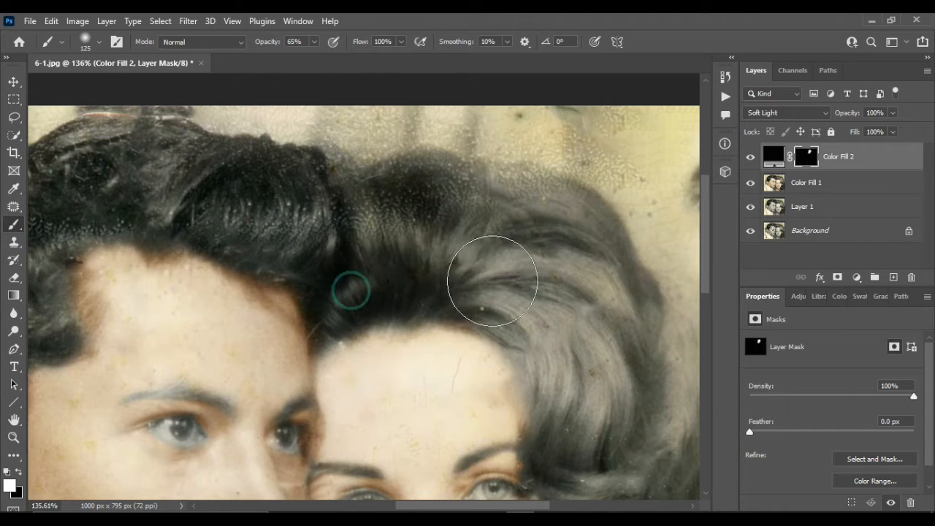
mouse_move(492, 281)
left_mouse_down()
mouse_move(450, 218)
mouse_move(472, 209)
mouse_move(450, 192)
left_mouse_up()
left_click_drag(353, 196, 220, 195)
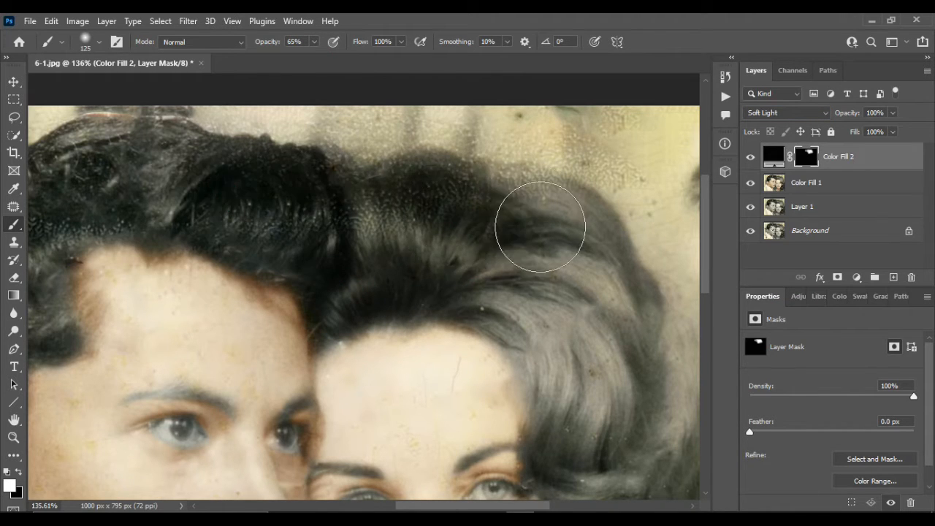
mouse_move(539, 226)
left_mouse_down()
mouse_move(435, 191)
mouse_move(393, 194)
mouse_move(445, 185)
mouse_move(563, 244)
mouse_move(492, 279)
mouse_move(573, 278)
left_mouse_up()
Paint the black tint down the side of the woman's hair beside her forehead and eye
scroll(574, 278, "down", 2)
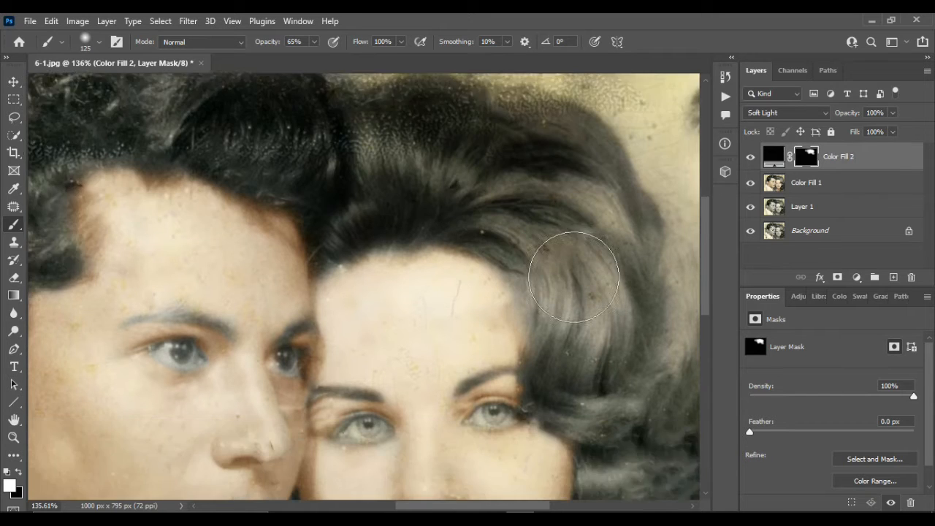
scroll(573, 277, "down", 1)
scroll(573, 278, "right", 2)
mouse_move(470, 229)
left_mouse_down()
mouse_move(501, 334)
mouse_move(497, 241)
mouse_move(555, 375)
mouse_move(514, 234)
mouse_move(553, 215)
mouse_move(612, 390)
mouse_move(553, 329)
mouse_move(601, 396)
mouse_move(576, 336)
left_mouse_up()
Paint the black tint over the woman's lower curls beside her cheek, jaw and neck
scroll(584, 390, "down", 3)
scroll(560, 285, "down", 4)
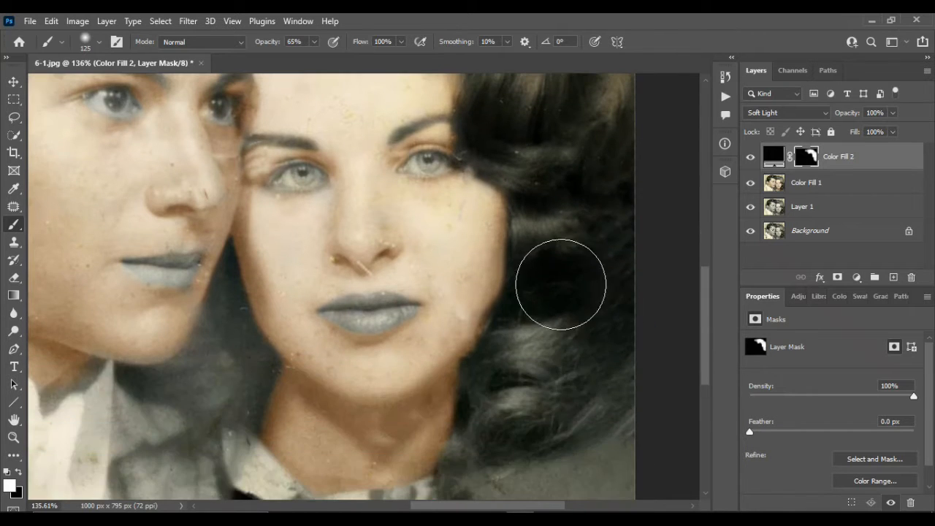
left_click_drag(561, 284, 560, 421)
scroll(555, 267, "down", 3)
left_click_drag(514, 305, 512, 253)
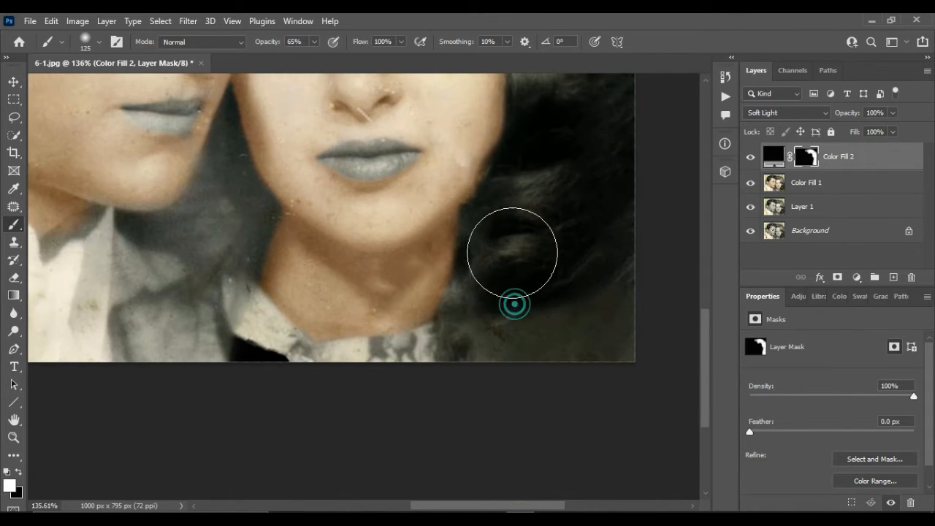
scroll(578, 328, "up", 2)
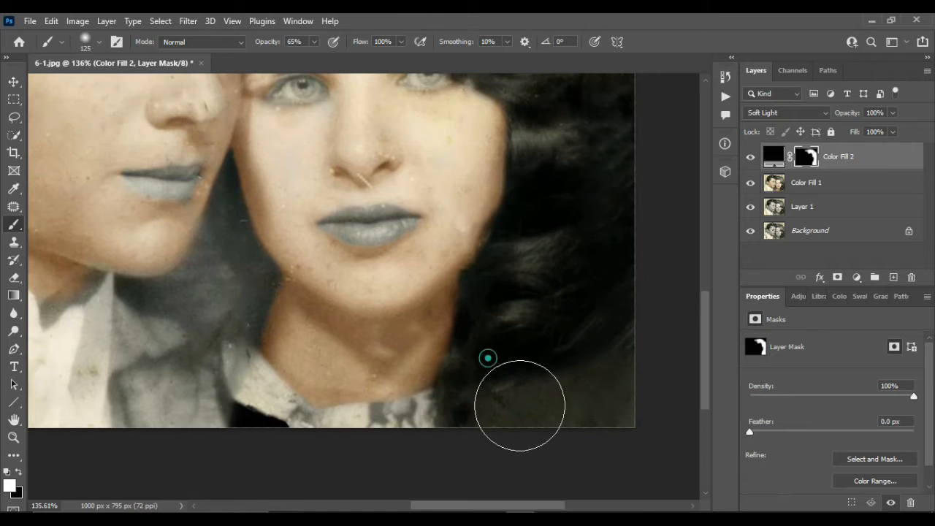
Darken the hair where the two heads meet, reducing the brush to 50 px for the woman's hairline
scroll(543, 358, "up", 4)
mouse_move(259, 220)
left_mouse_down()
mouse_move(186, 188)
mouse_move(243, 255)
mouse_move(257, 273)
left_mouse_up()
key("[")
key("[")
key("[")
key("[")
key("bracketleft")
key("bracketleft")
key("bracketleft")
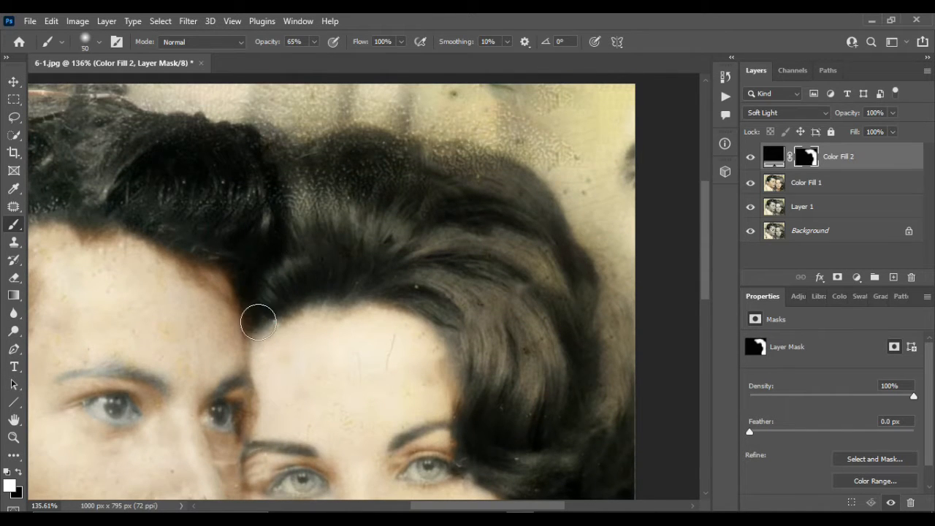
Paint the black tint over the man's hair from the fringe across the crown to the temple with the 50 px brush
scroll(472, 376, "down", 3)
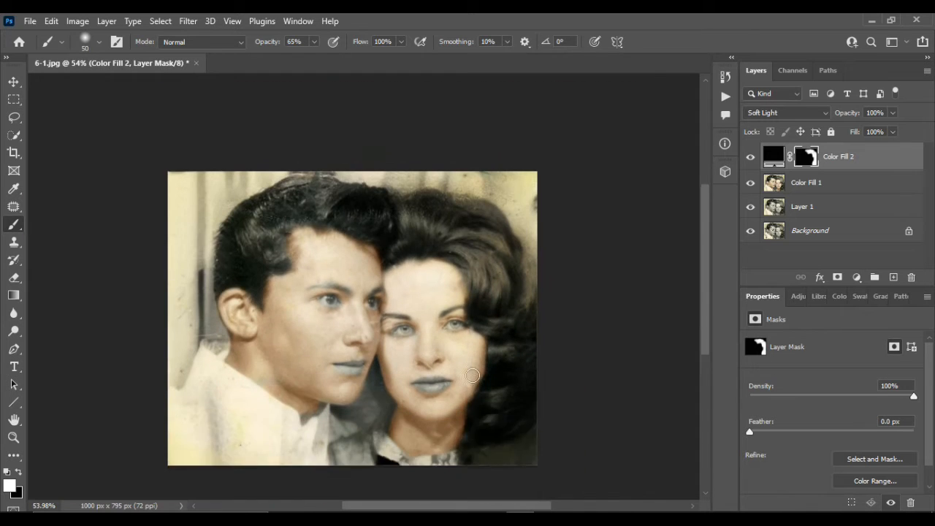
scroll(492, 271, "up", 5)
scroll(461, 244, "up", 2)
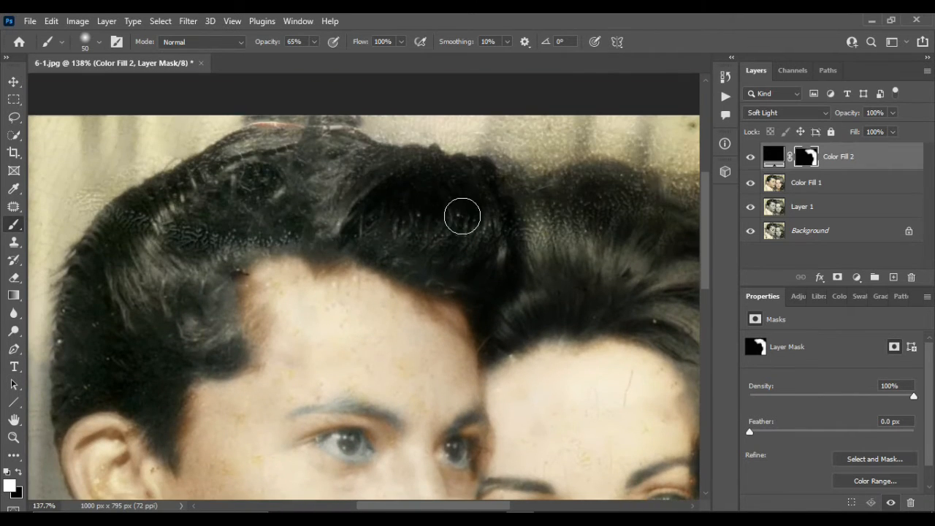
mouse_move(463, 212)
left_mouse_down()
mouse_move(346, 159)
mouse_move(327, 123)
mouse_move(312, 136)
mouse_move(397, 210)
mouse_move(297, 234)
mouse_move(444, 263)
left_mouse_up()
mouse_move(303, 233)
left_mouse_down()
mouse_move(227, 253)
mouse_move(233, 338)
mouse_move(210, 351)
mouse_move(161, 324)
mouse_move(198, 271)
mouse_move(143, 298)
mouse_move(128, 255)
mouse_move(180, 196)
mouse_move(62, 331)
mouse_move(64, 398)
mouse_move(126, 377)
mouse_move(171, 382)
mouse_move(169, 440)
mouse_move(192, 384)
mouse_move(227, 362)
mouse_move(223, 346)
mouse_move(232, 365)
mouse_move(192, 367)
left_mouse_up()
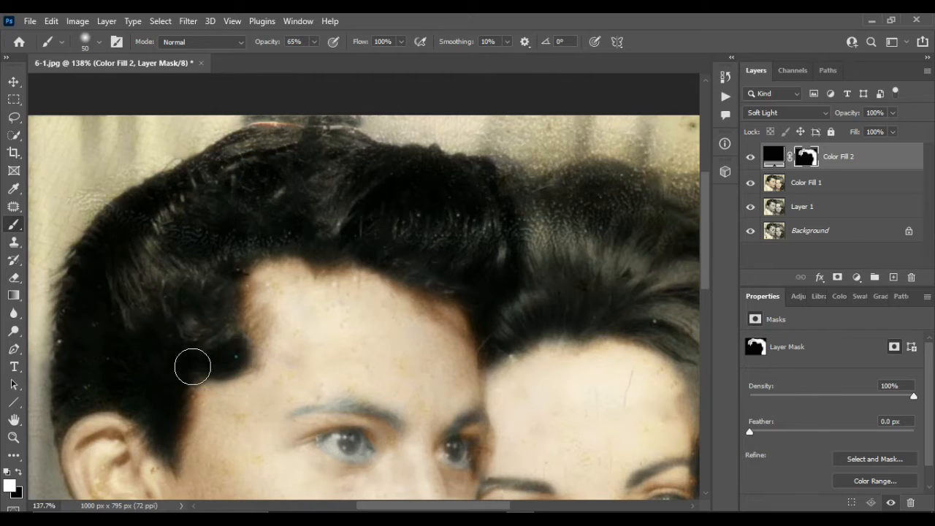
Touch up the black tint on the man's hair above his ear and around his hairline
scroll(182, 285, "down", 3)
left_click_drag(154, 271, 154, 296)
scroll(155, 277, "down", 4)
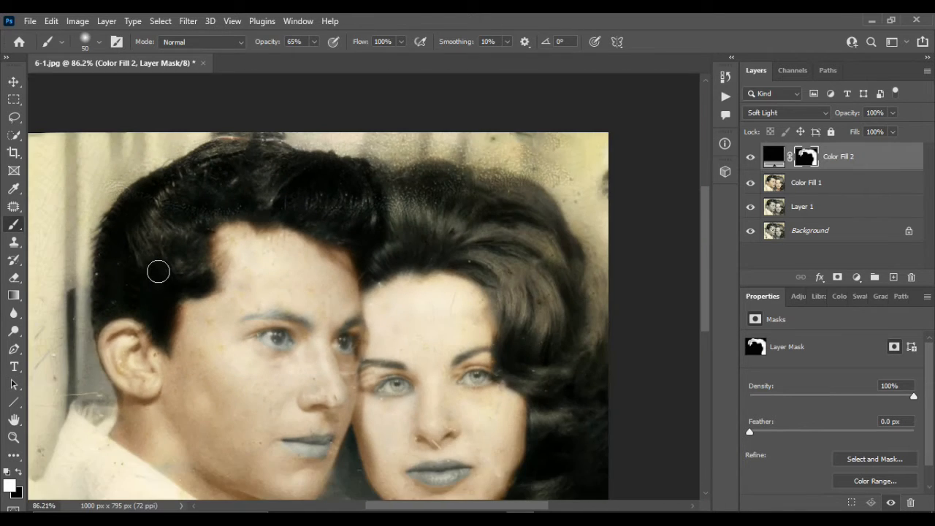
scroll(261, 208, "up", 4)
left_click(180, 227)
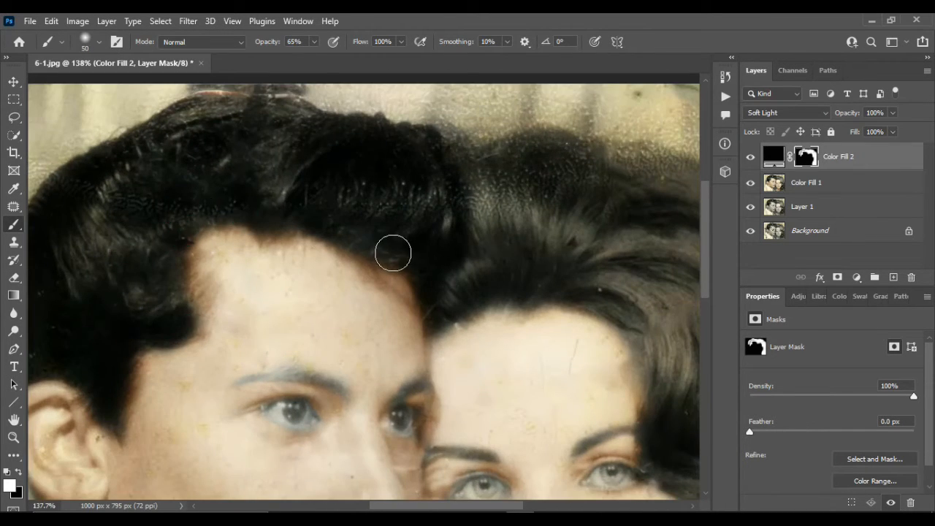
Touch up the black tint along the man's fringe and the woman's hairline above her forehead
left_click(348, 230)
left_click(495, 299)
left_click(628, 333)
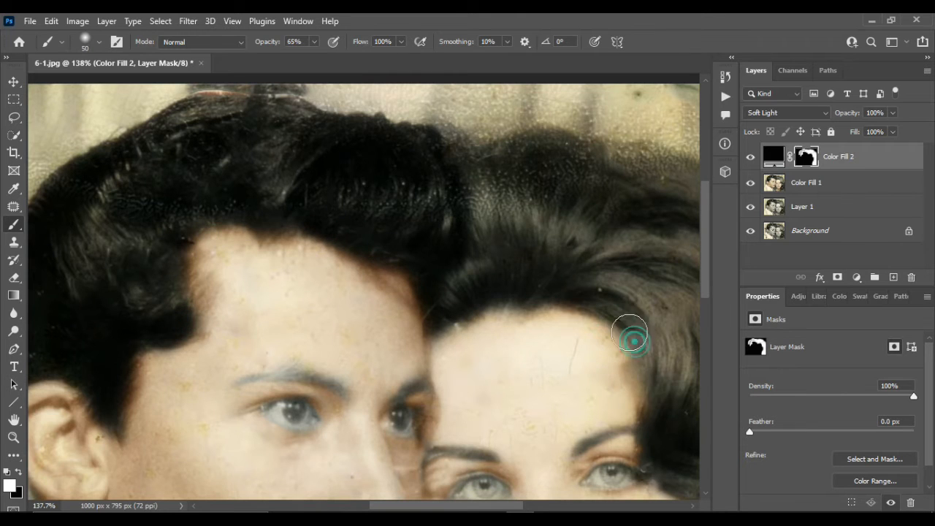
Raise the brush opacity to 100% and paint the black tint over the woman's front waves and upper crown
scroll(639, 362, "down", 3)
scroll(626, 352, "up", 3)
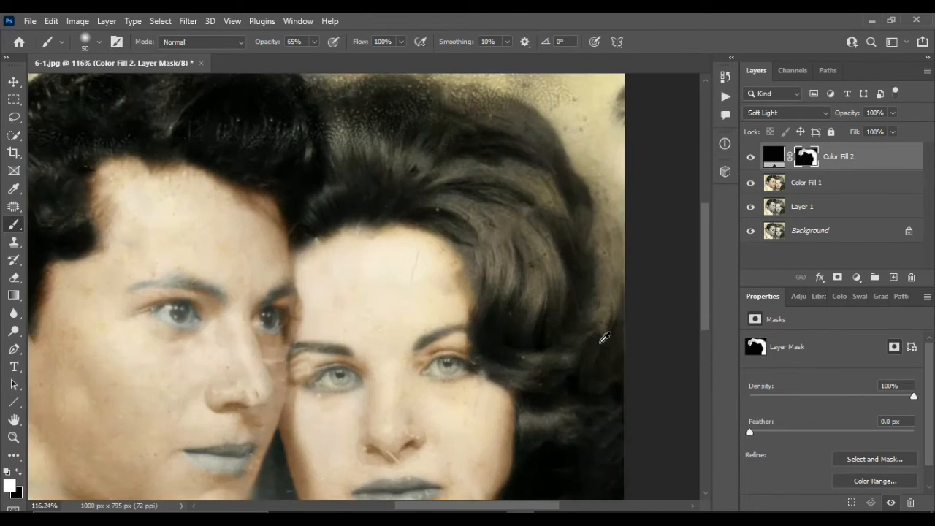
scroll(600, 340, "up", 2)
left_click_drag(314, 41, 355, 65)
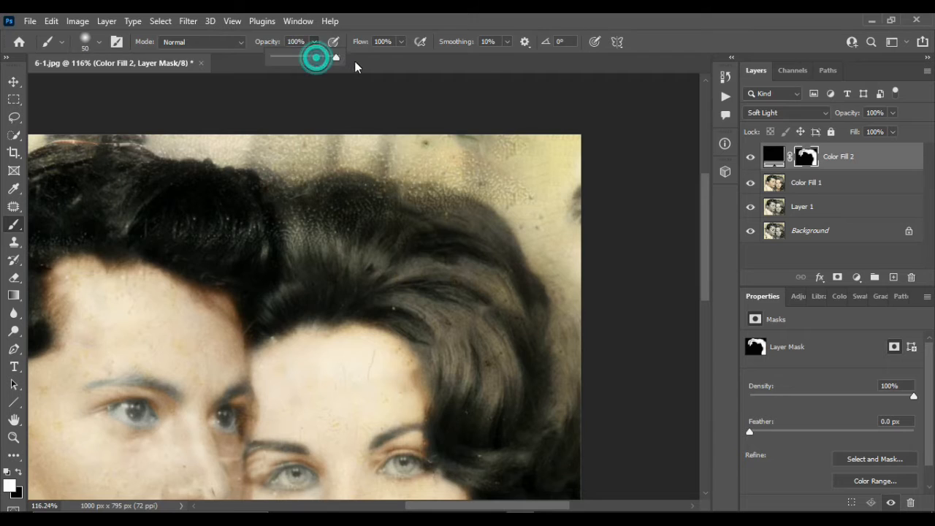
left_click(314, 42)
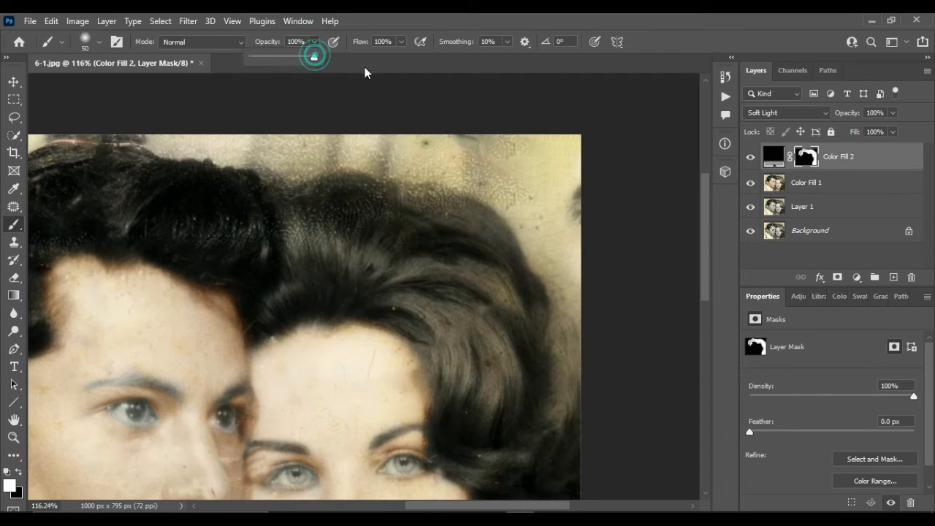
left_click_drag(359, 268, 454, 342)
left_click_drag(419, 317, 447, 240)
left_click_drag(465, 207, 512, 239)
left_click_drag(385, 184, 353, 192)
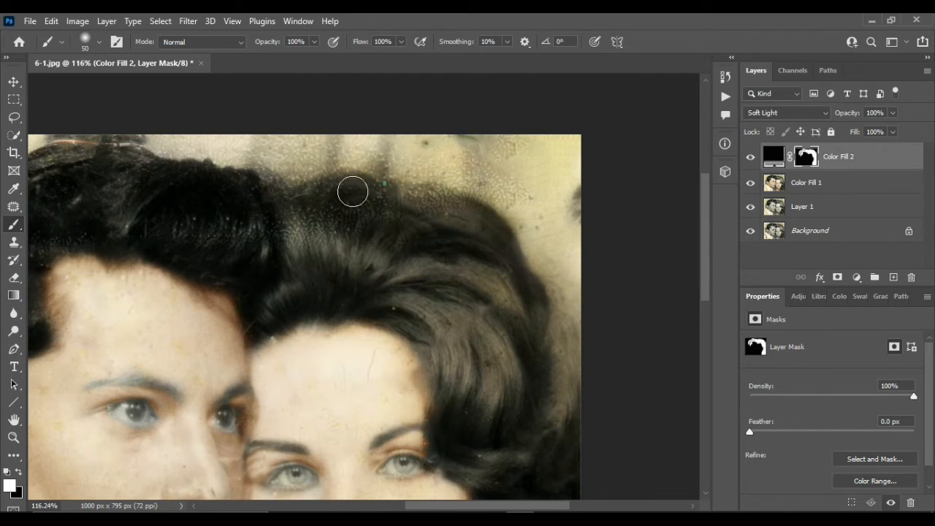
Paint the black tint from where the heads meet across the woman's crown and down her outer curls
left_click_drag(269, 177, 235, 172)
left_click_drag(315, 200, 366, 193)
left_click_drag(434, 209, 501, 271)
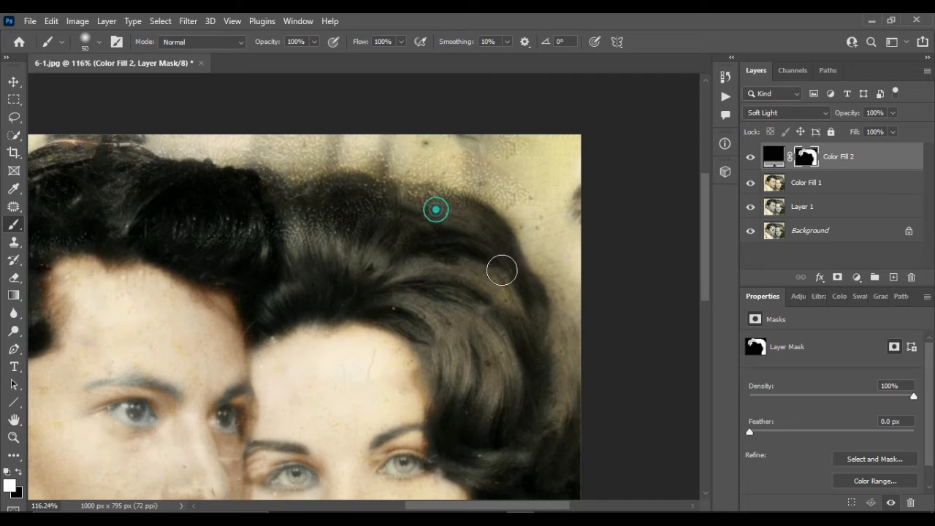
left_click_drag(485, 239, 514, 289)
left_click_drag(537, 312, 571, 394)
left_click_drag(504, 389, 504, 246)
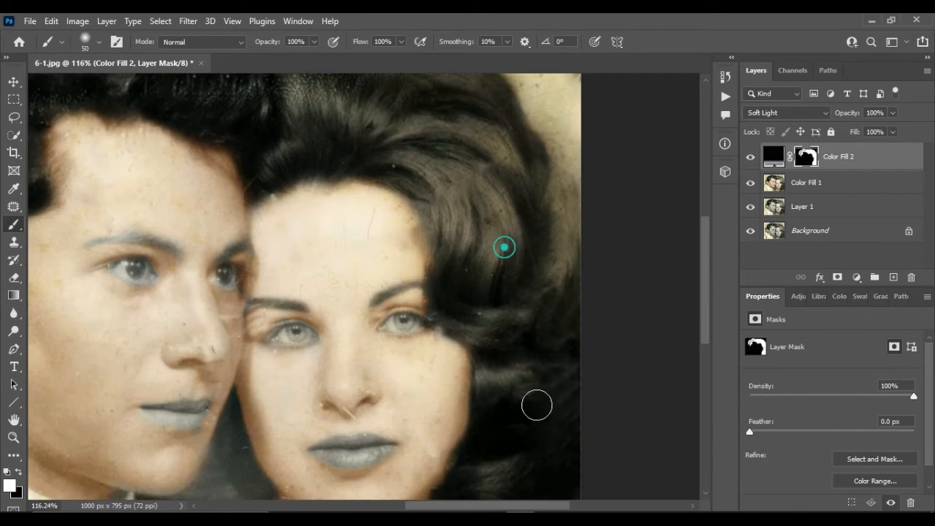
Compare the whole photo with and without the black hair fill layer
scroll(537, 354, "down", 6)
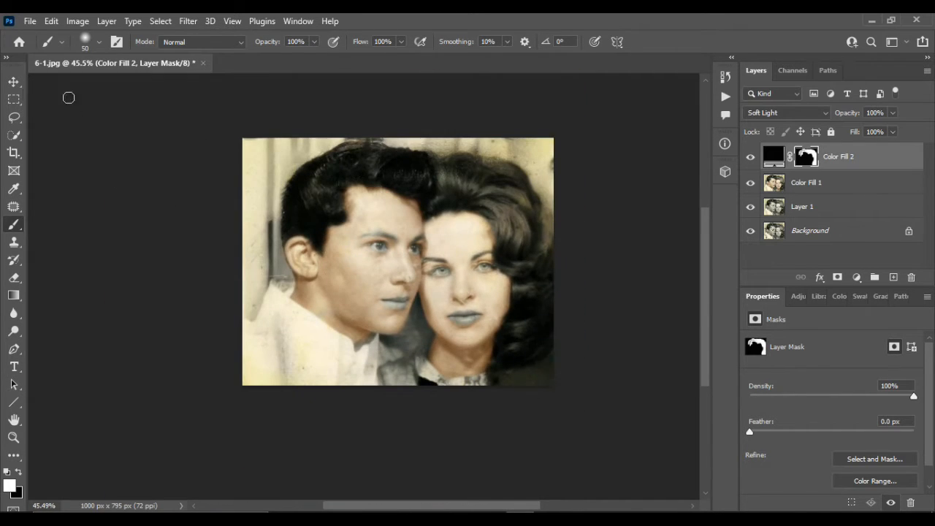
left_click(15, 81)
left_click(750, 157)
left_click(750, 157)
left_click(750, 157)
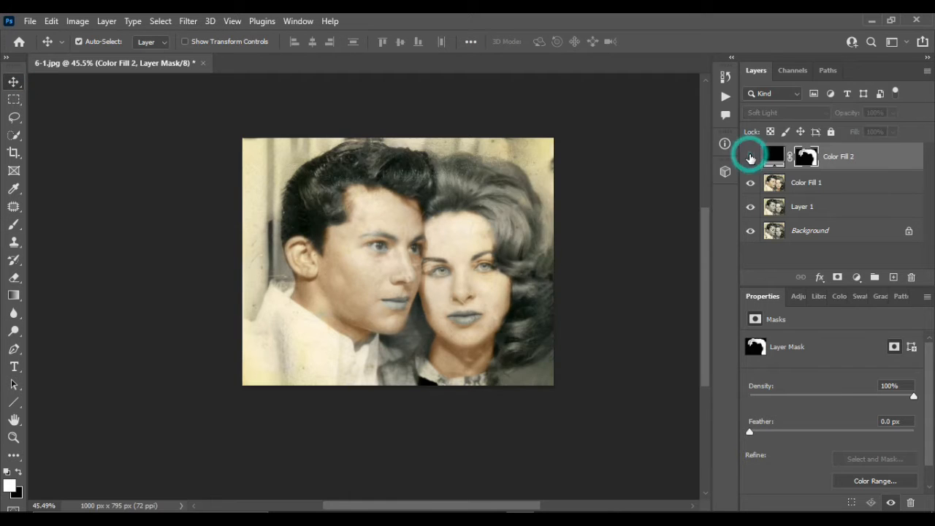
left_click(750, 157)
Merge the Color Fill 2 and Color Fill 1 layers and add a new empty layer above the result
scroll(377, 328, "up", 5)
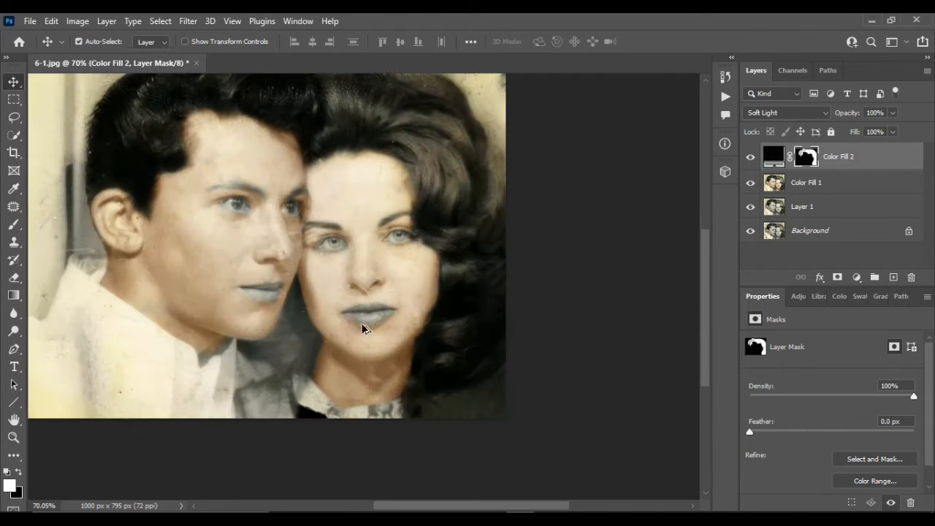
scroll(363, 331, "up", 2)
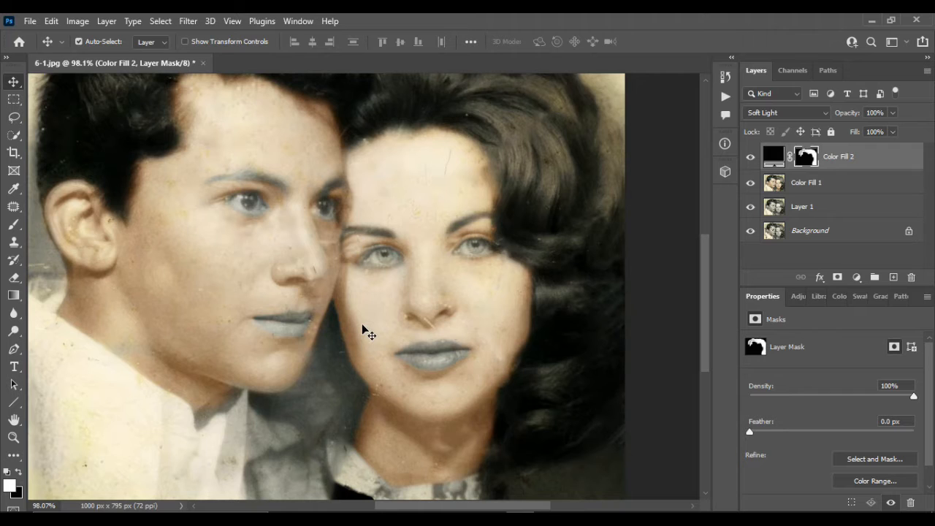
scroll(391, 232, "up", 3)
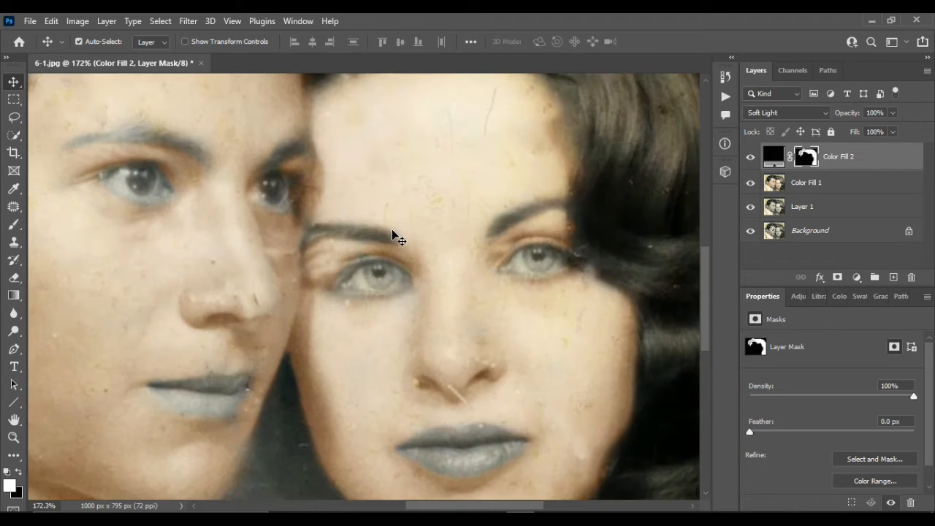
left_click(870, 181, "shift")
key("ctrl+e")
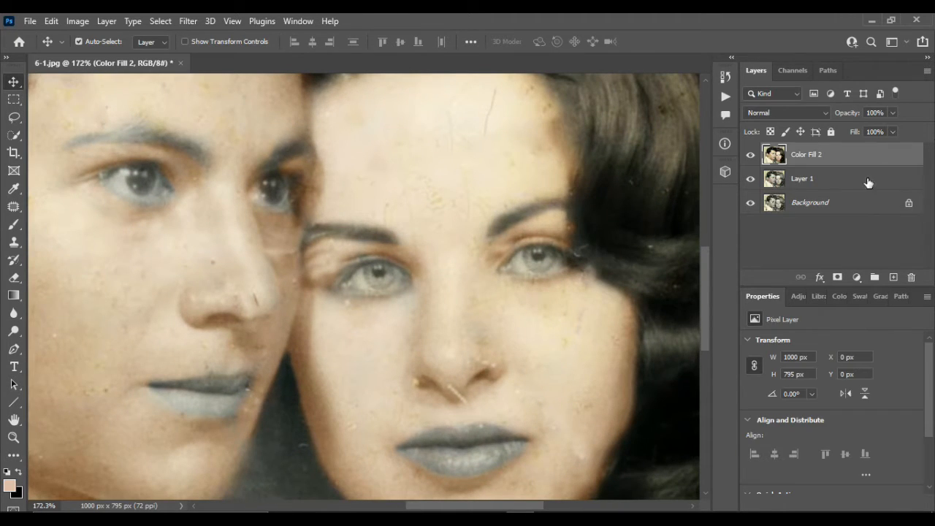
left_click(893, 278)
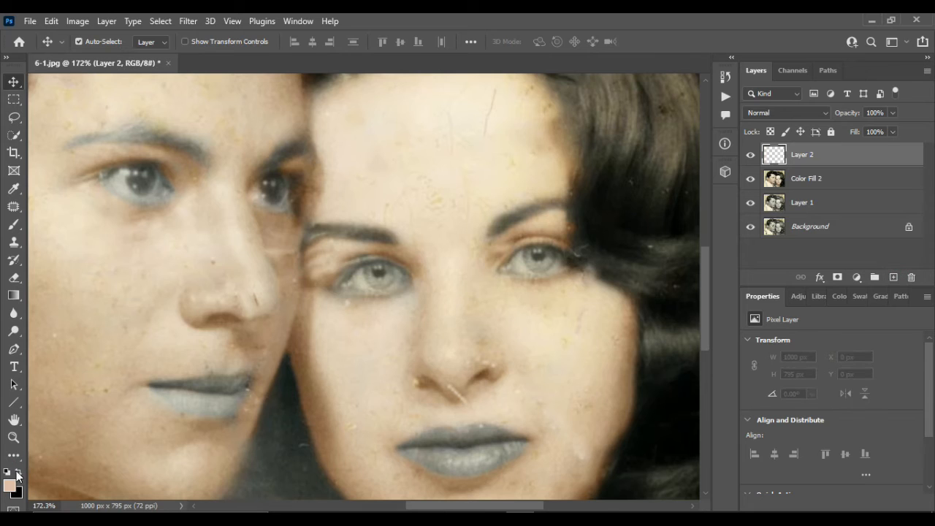
Prepare a small 7 px black brush and set the new layer's blend mode to Soft Light
left_click(18, 475)
left_click(14, 224)
scroll(546, 216, "up", 3)
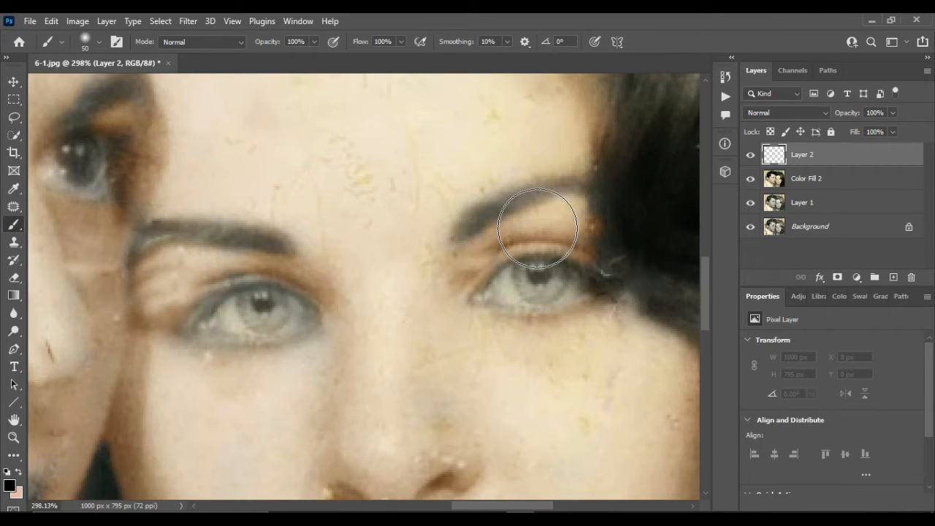
key("bracketleft")
key("bracketleft")
left_click(824, 113)
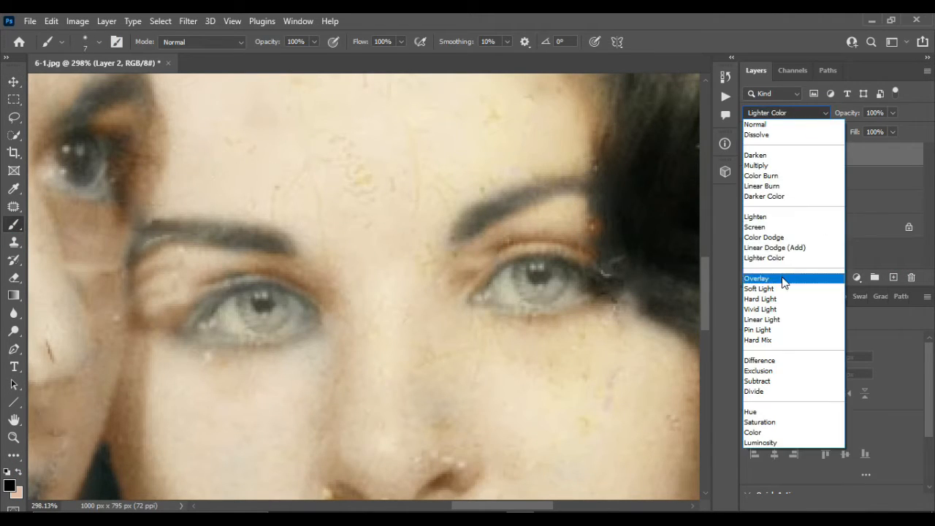
left_click(778, 283)
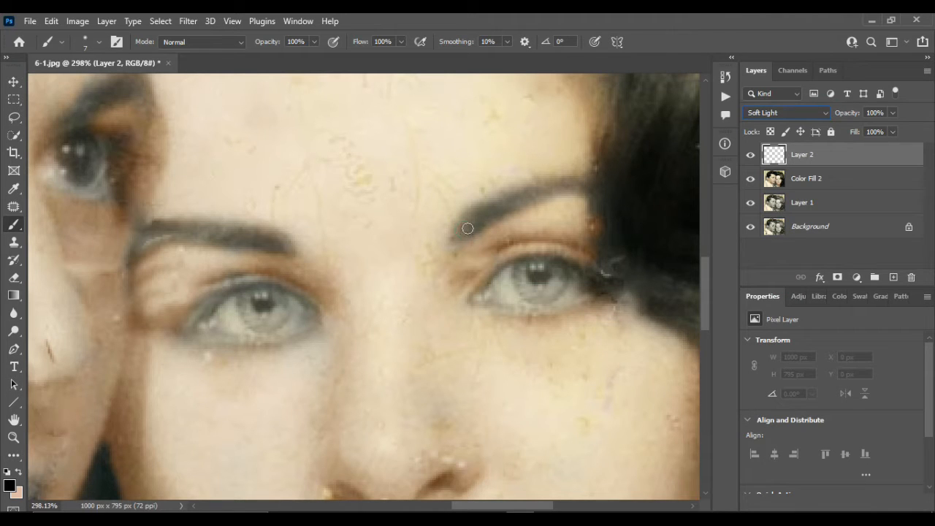
Darken both of the woman's eyebrows with black, using a 15 px brush
left_click_drag(468, 229, 474, 216)
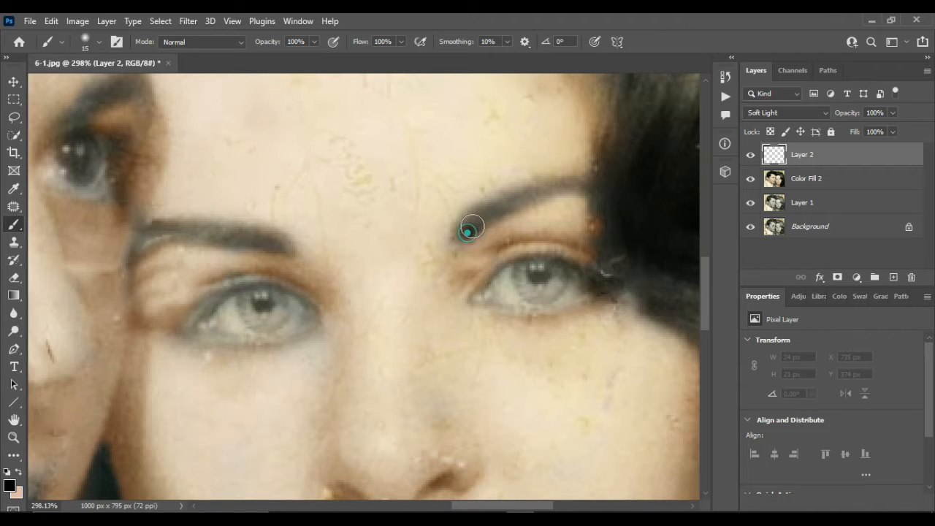
mouse_move(472, 227)
left_mouse_down()
mouse_move(520, 197)
mouse_move(581, 191)
left_mouse_up()
left_click_drag(280, 247, 142, 234)
Darken both of the man's eyebrows with the 15 px black brush
scroll(351, 255, "down", 4)
scroll(353, 258, "left", 4)
scroll(351, 255, "left", 1)
scroll(351, 255, "up", 2)
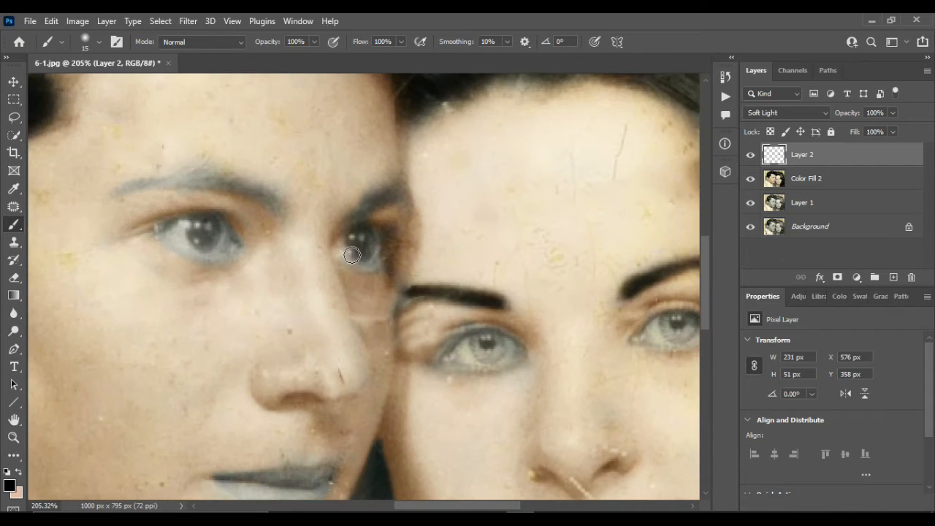
scroll(352, 255, "up", 2)
mouse_move(359, 259)
left_mouse_down()
mouse_move(387, 239)
mouse_move(420, 237)
left_mouse_up()
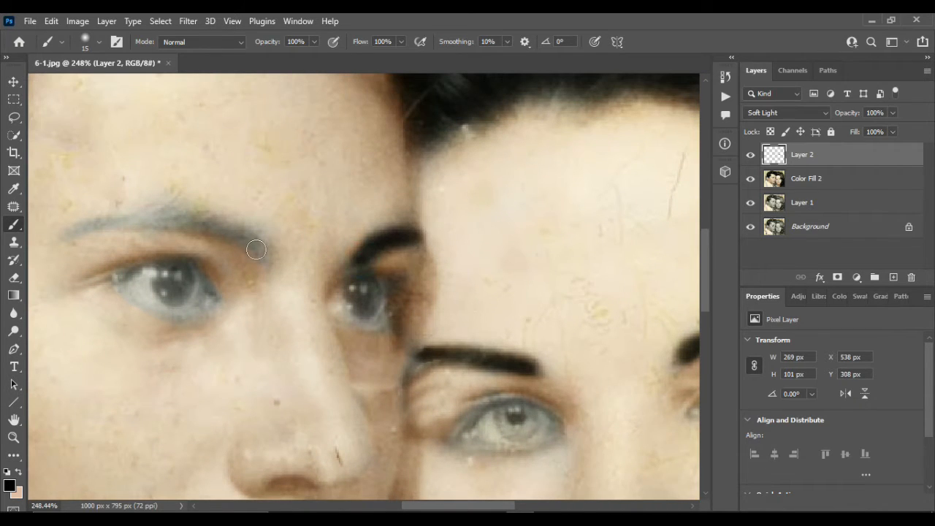
mouse_move(254, 241)
left_mouse_down()
mouse_move(203, 219)
mouse_move(76, 229)
left_mouse_up()
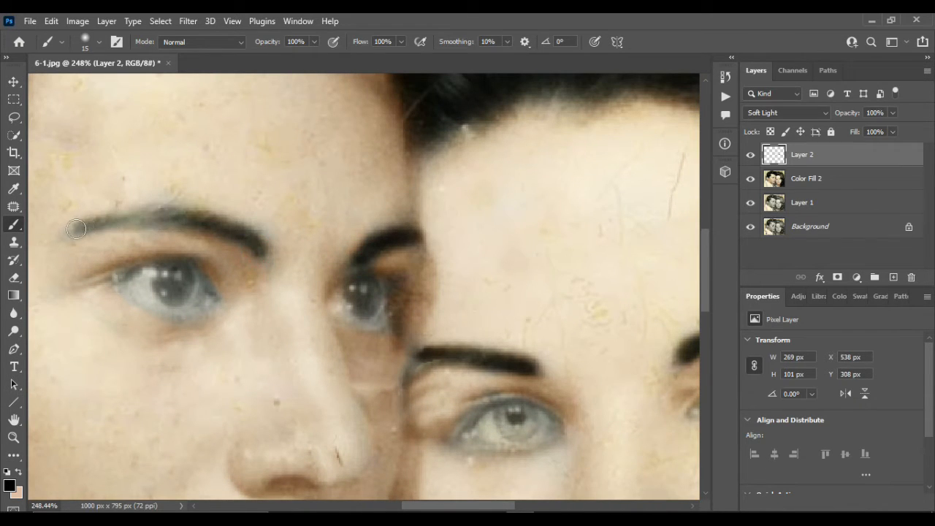
Set the eyebrow layer to the Overlay blend mode and lower its opacity to 35%
left_click(14, 81)
scroll(498, 287, "down", 5)
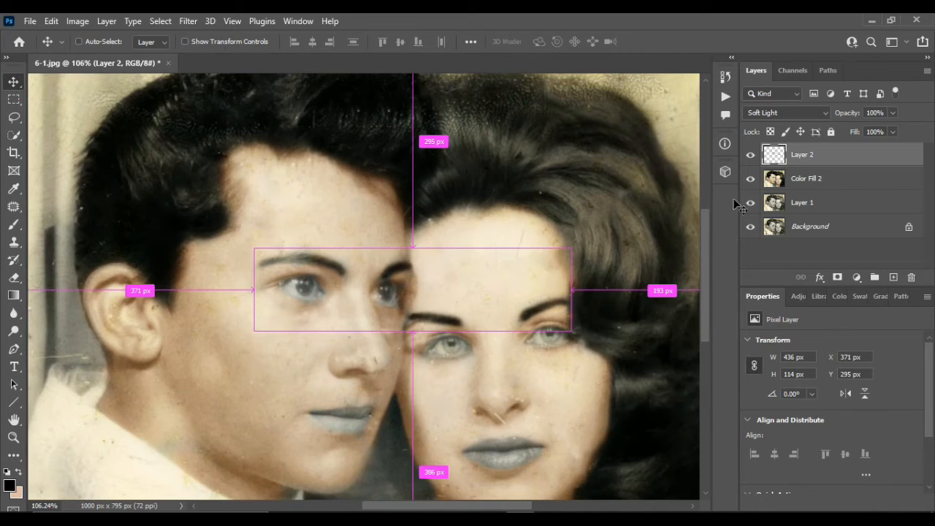
left_click(824, 113)
left_click(780, 274)
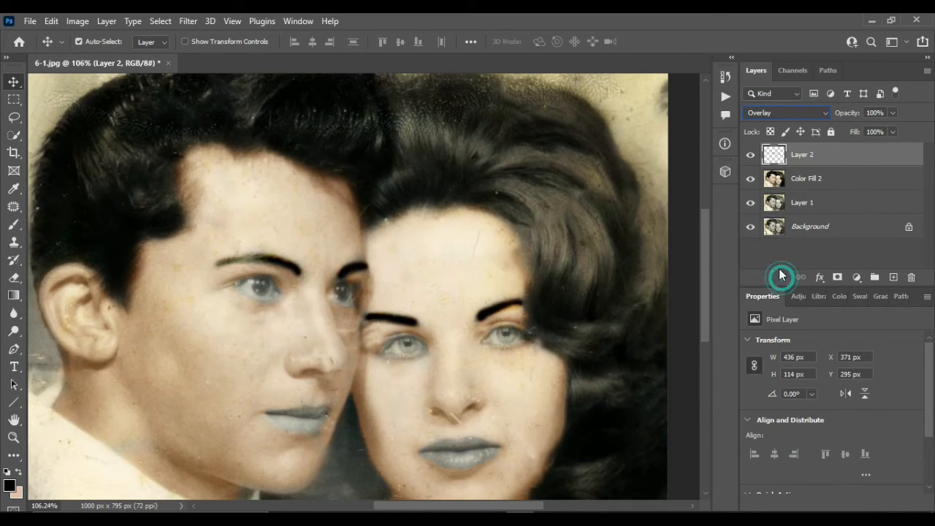
left_click_drag(892, 129, 850, 128)
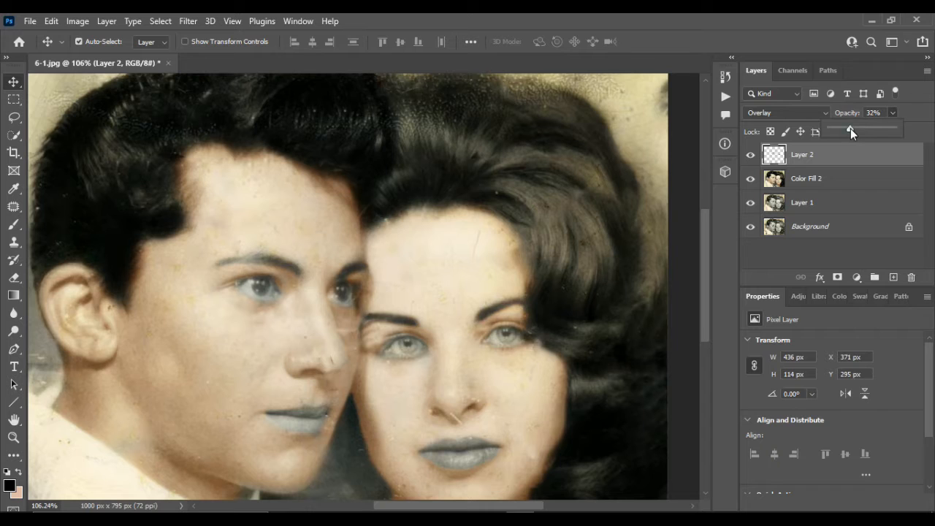
scroll(429, 339, "up", 1)
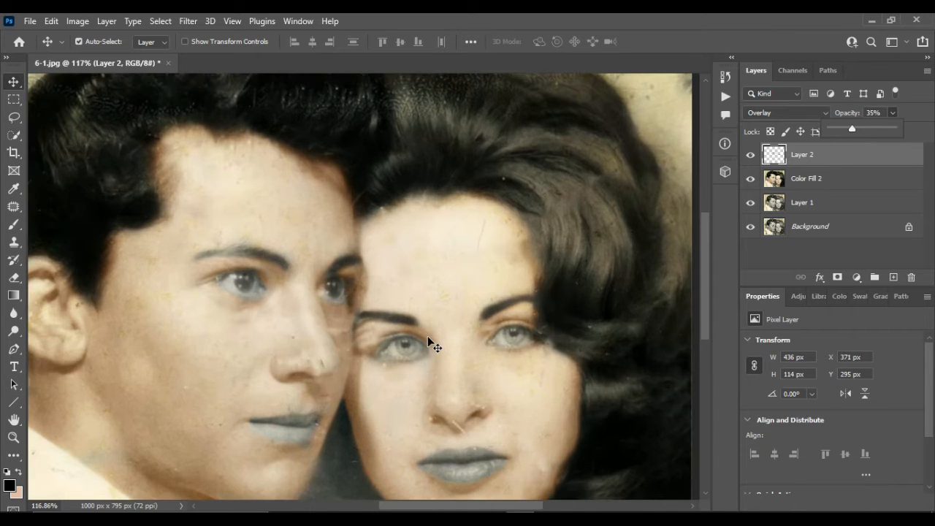
Switch the eyebrow layer to Soft Light and merge it with the Color Fill 2 layer
left_click(821, 113)
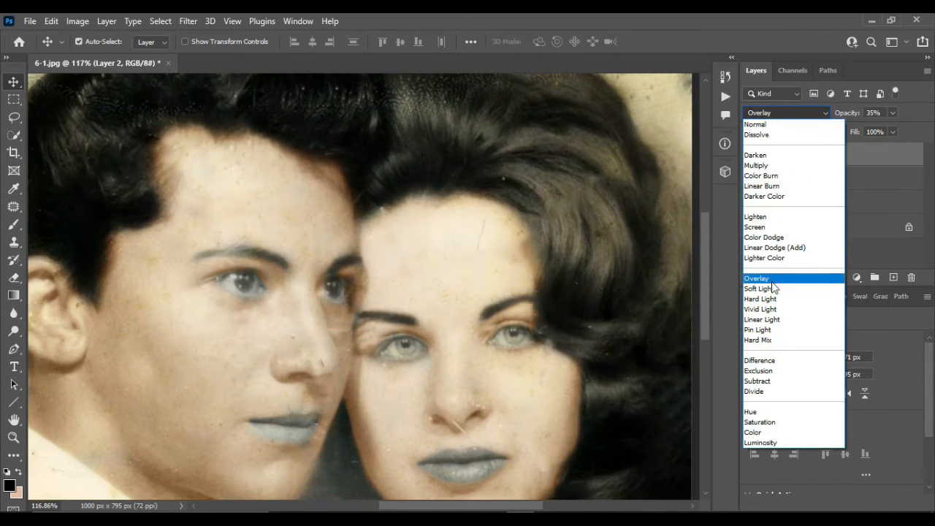
left_click(772, 286)
left_click(854, 183)
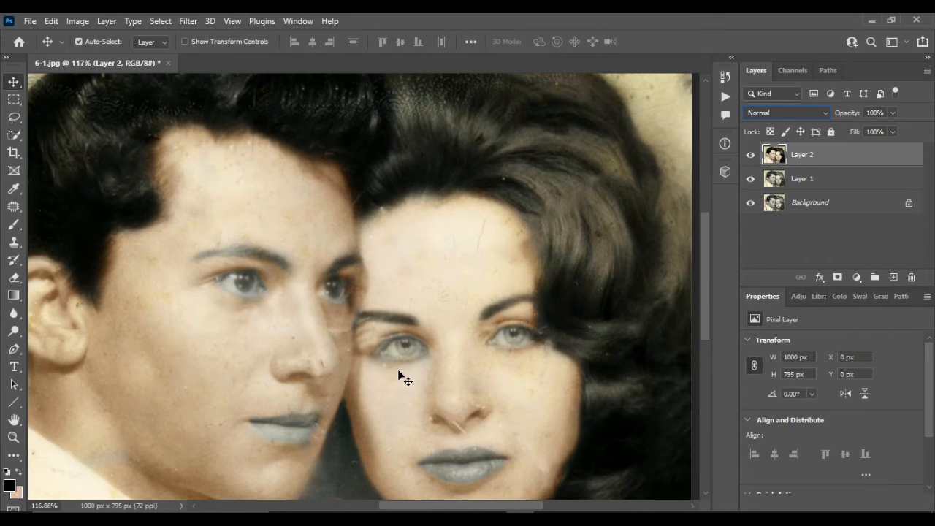
Add a white solid colour fill layer above the merged photo layer
left_click(855, 277)
left_click(850, 38)
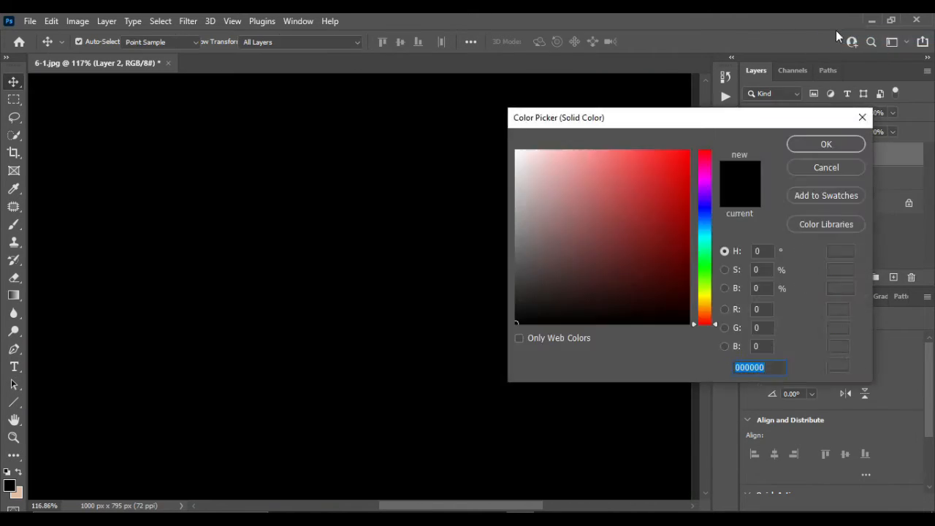
left_click(517, 152)
left_click(826, 144)
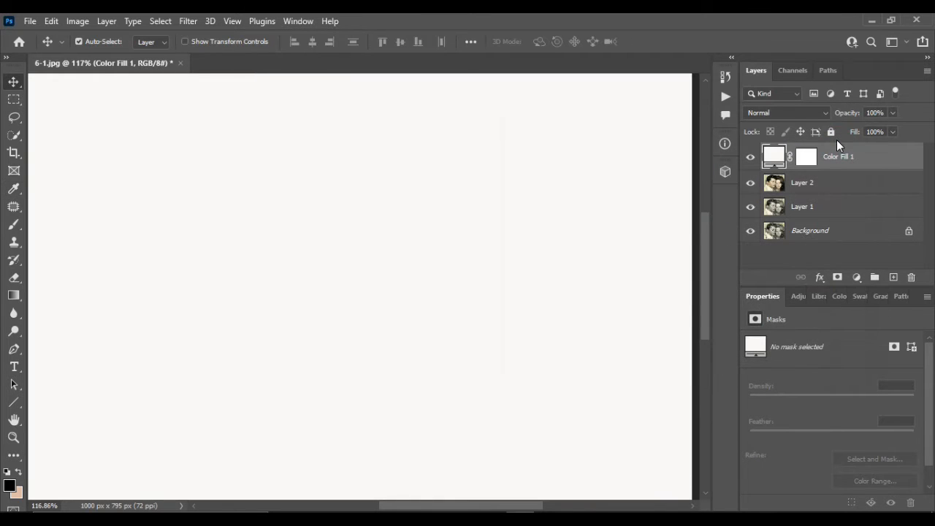
Invert the white fill layer's mask to black and set the layer's blend mode to Soft Light
scroll(357, 273, "down", 3)
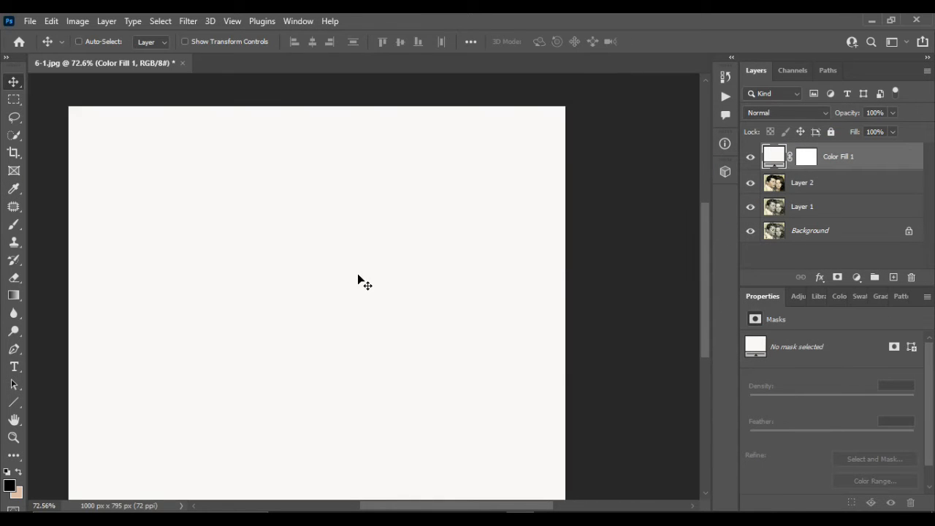
left_click(807, 159)
key("ctrl+i")
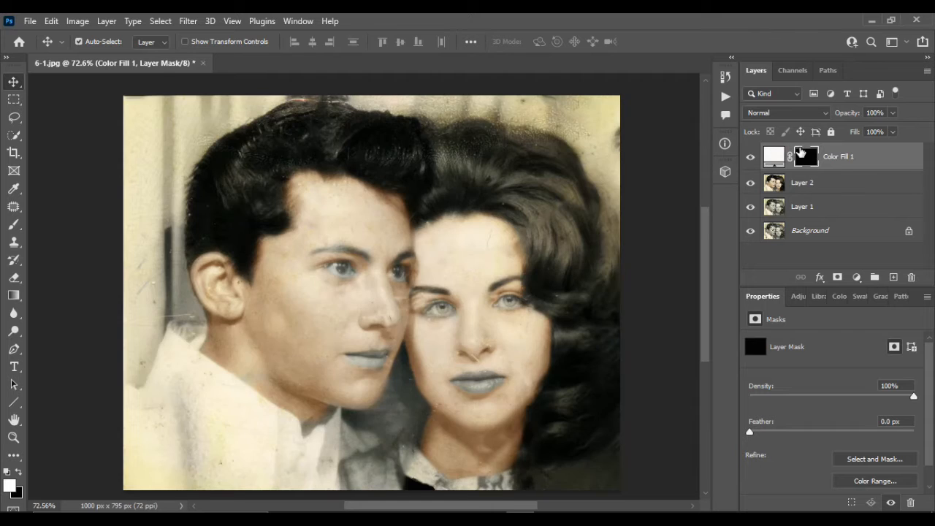
left_click(15, 225)
left_click(820, 112)
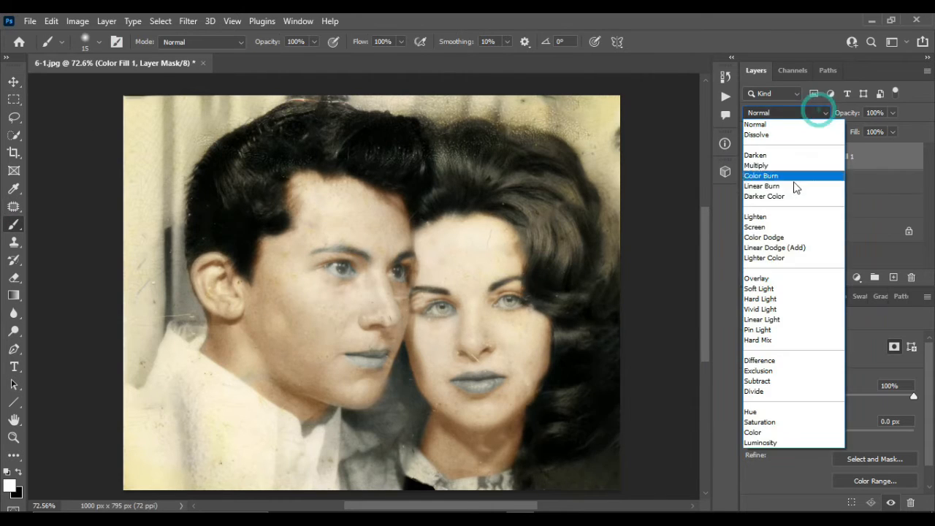
left_click(771, 285)
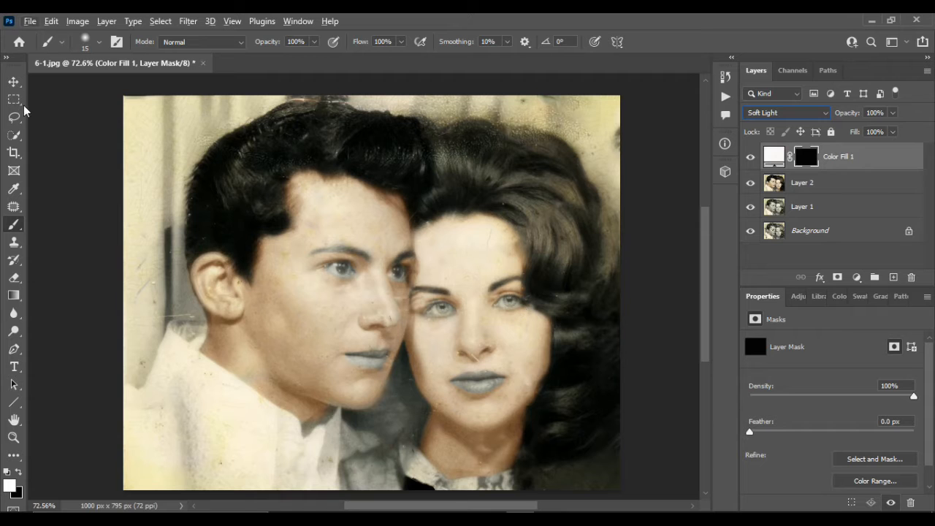
Paint white on the Color Fill 1 mask over the whites of both of the woman's eyes, using a size 15 brush
left_click(13, 82)
scroll(518, 300, "up", 10)
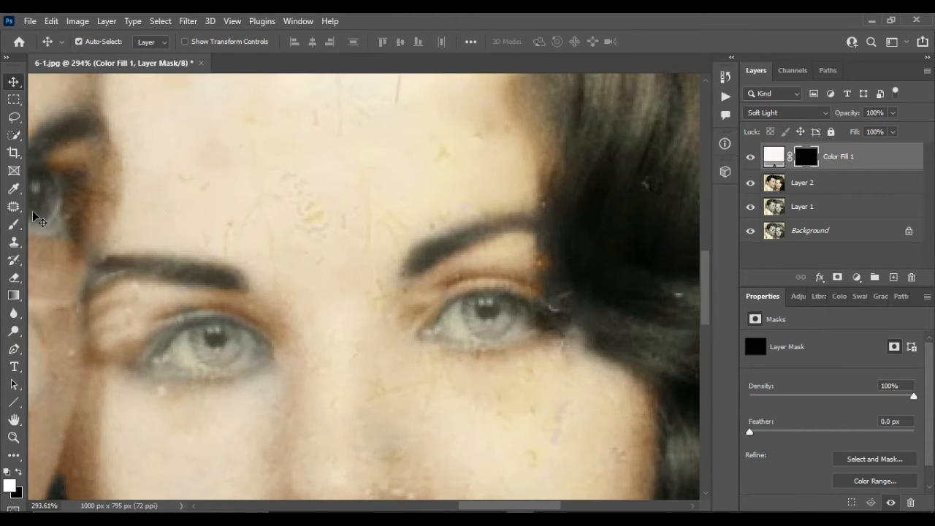
left_click(14, 225)
scroll(519, 323, "up", 4)
left_click_drag(531, 317, 516, 344)
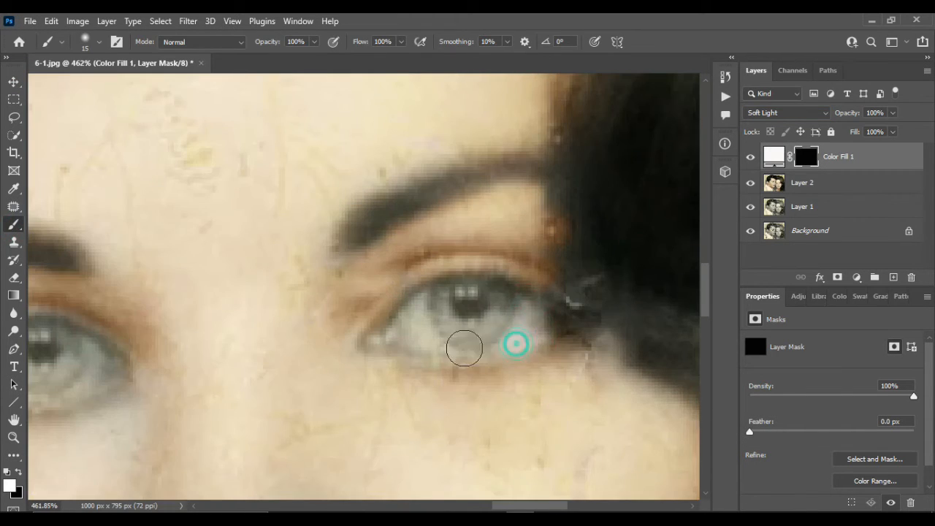
mouse_move(417, 312)
left_mouse_down()
mouse_move(401, 333)
mouse_move(466, 358)
left_mouse_up()
scroll(525, 342, "down", 7)
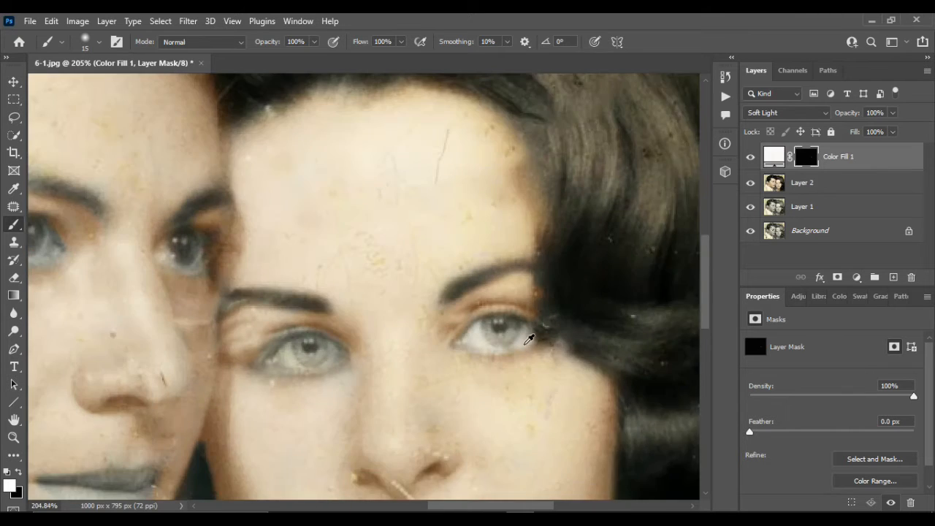
left_click_drag(525, 344, 579, 347)
scroll(371, 357, "up", 5)
left_click_drag(401, 340, 392, 366)
mouse_move(311, 355)
left_mouse_down()
mouse_move(324, 352)
mouse_move(301, 369)
mouse_move(352, 376)
left_mouse_up()
scroll(157, 213, "left", 1)
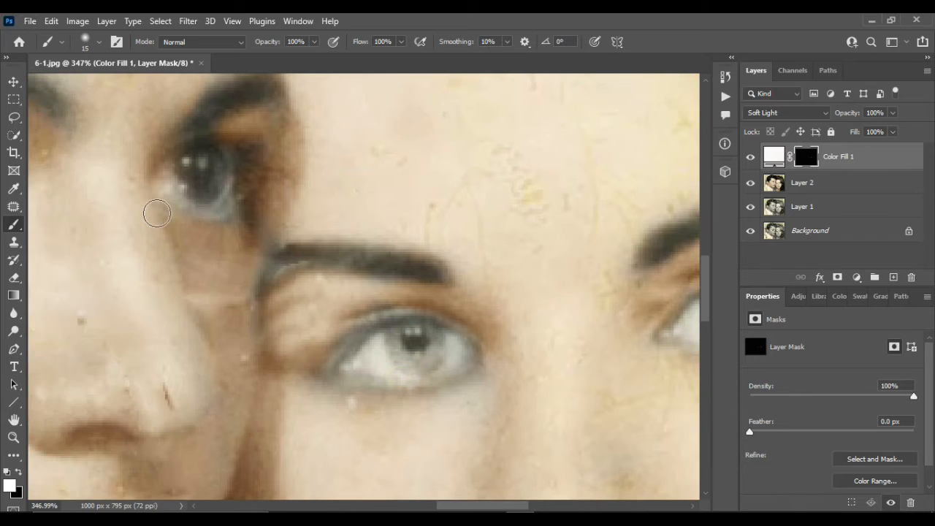
Paint white on the Color Fill 1 mask over the whites of the man's eyes, using brush sizes 9 and 15
mouse_move(157, 213)
left_mouse_down()
mouse_move(166, 175)
mouse_move(190, 207)
mouse_move(230, 167)
left_mouse_up()
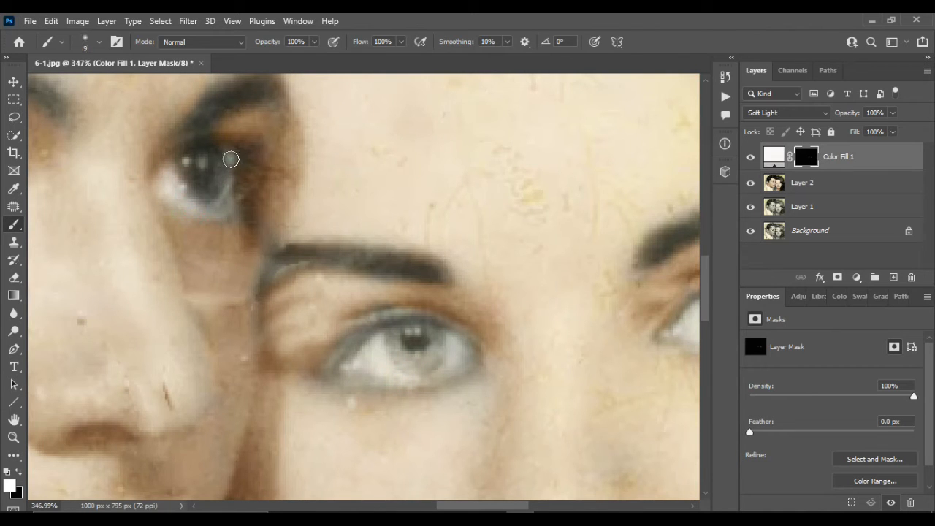
scroll(221, 206, "down", 3)
scroll(237, 158, "up", 3)
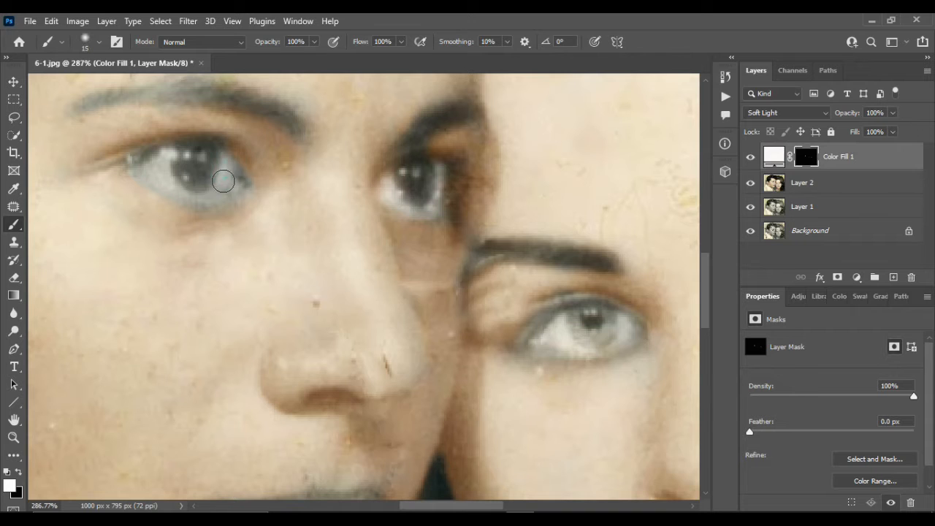
mouse_move(158, 164)
left_mouse_down()
mouse_move(218, 198)
mouse_move(235, 183)
mouse_move(220, 191)
mouse_move(160, 182)
left_mouse_up()
scroll(221, 179, "down", 5)
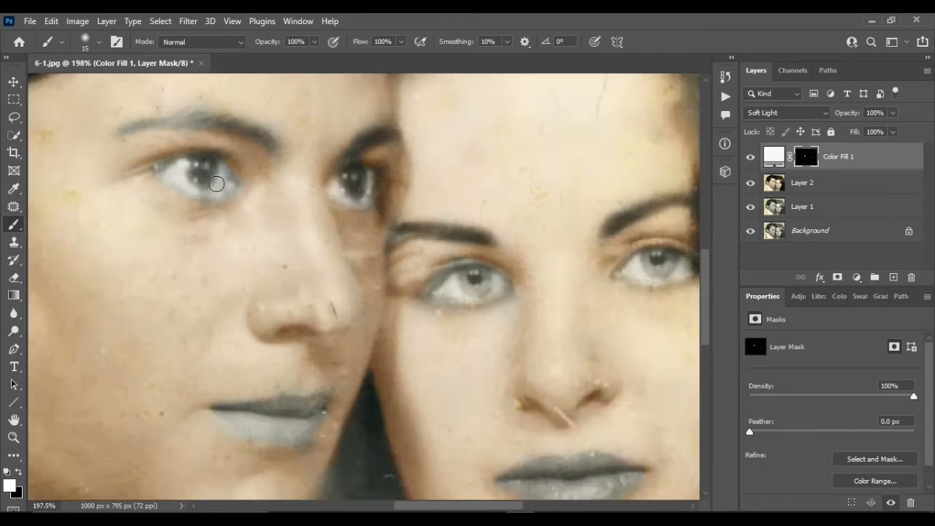
Lower the white fill layer's opacity to 32% and merge it with Layer 2
scroll(221, 179, "down", 1)
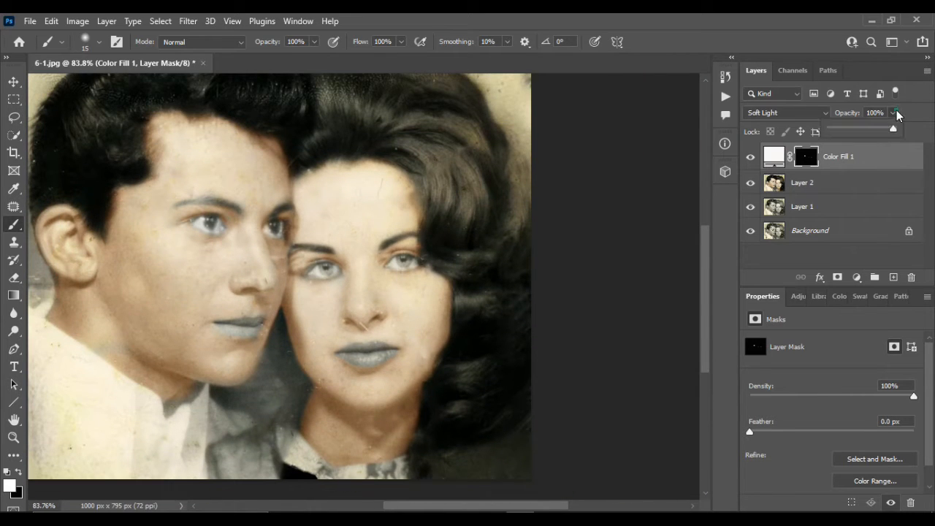
left_click_drag(893, 129, 850, 129)
left_click(868, 189, "shift")
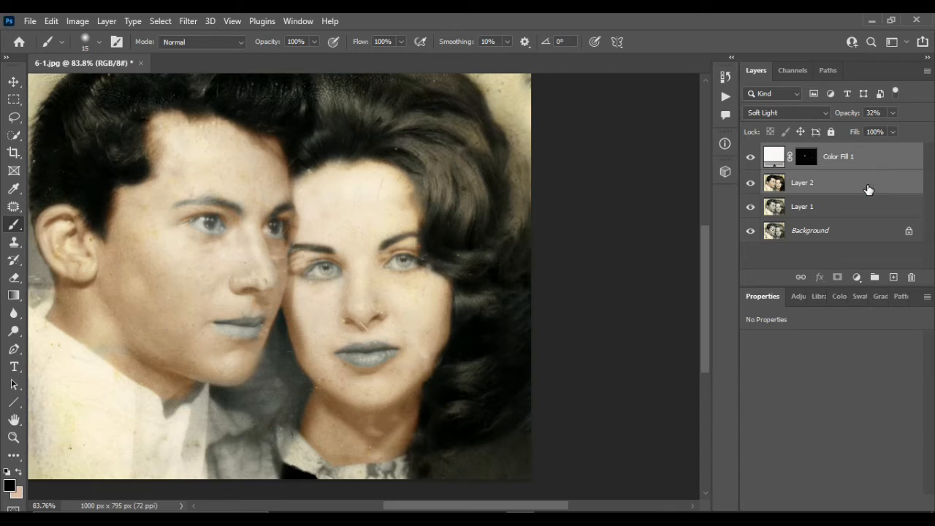
key("ctrl+e")
scroll(324, 280, "down", 2)
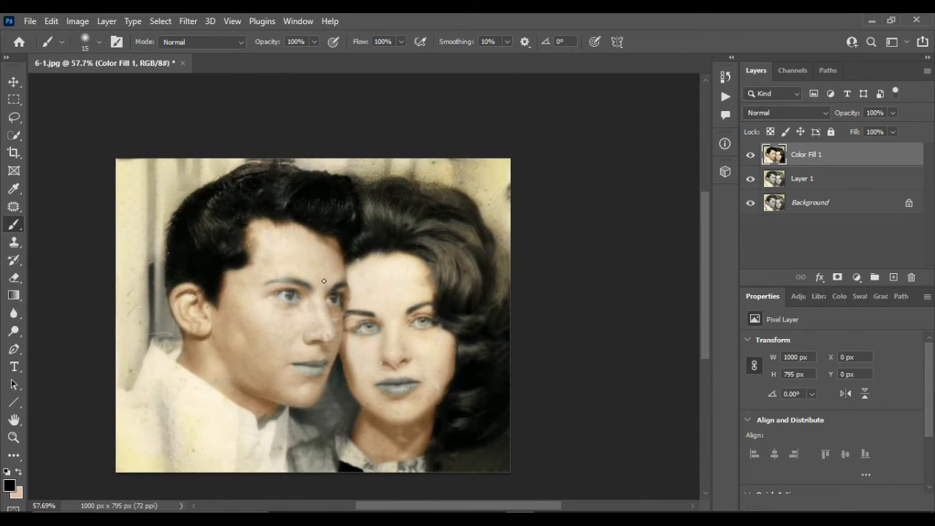
Add a black (000000) solid colour fill layer above the merged photo layer and invert its mask to black
scroll(324, 280, "up", 4)
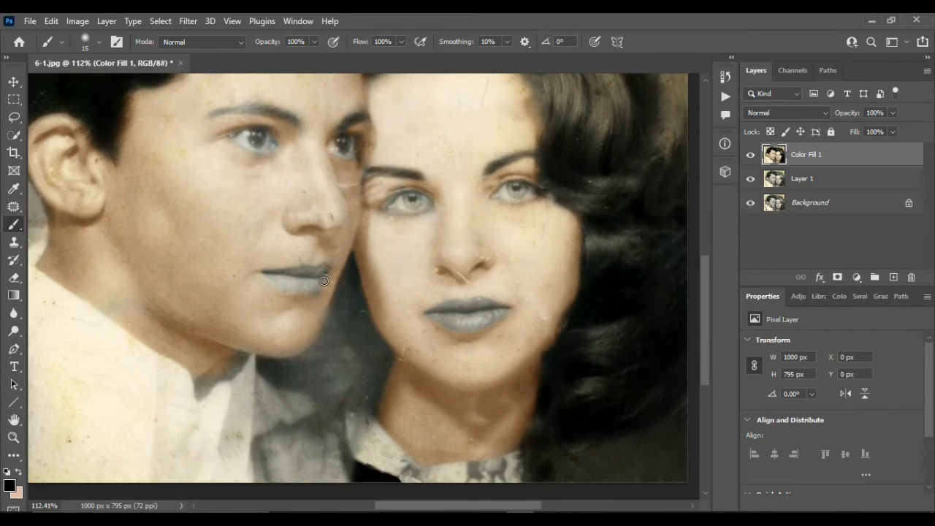
scroll(323, 281, "down", 2)
scroll(324, 282, "up", 1)
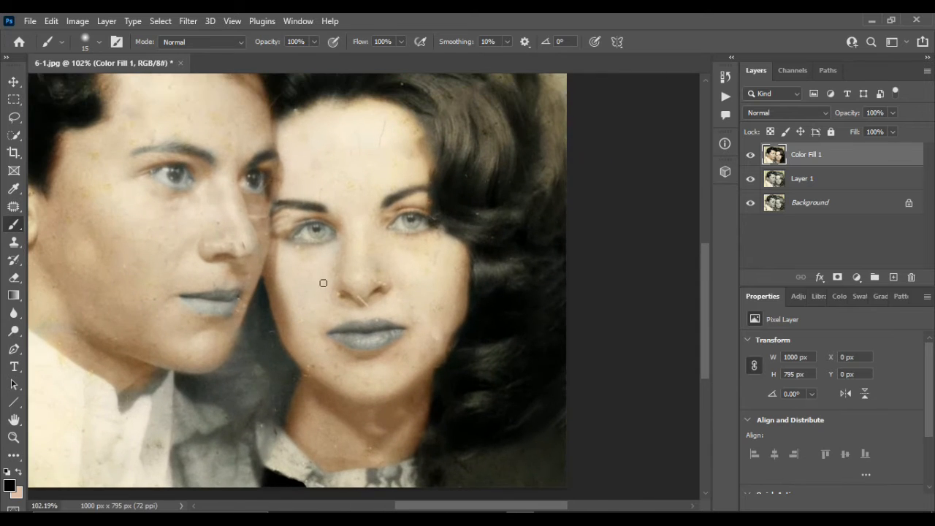
left_click(858, 276)
left_click(845, 33)
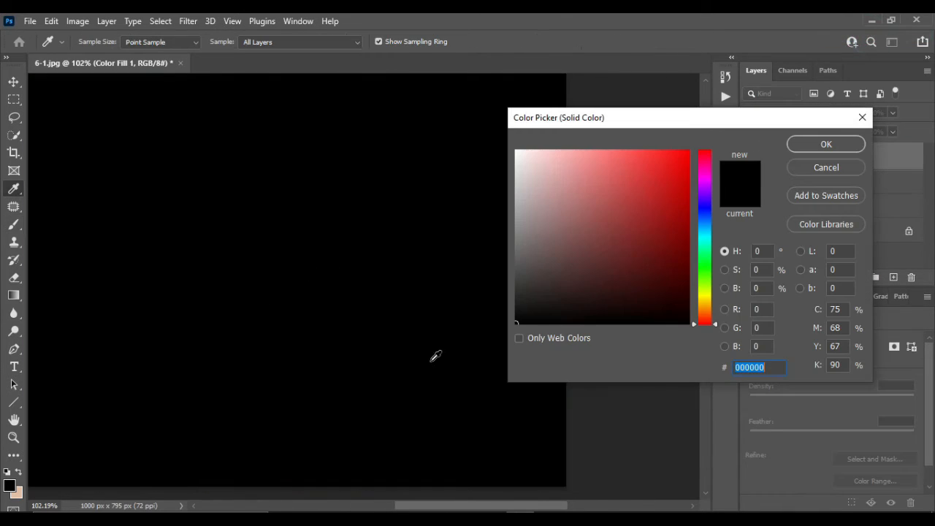
left_click(826, 145)
key("b")
left_click(807, 157)
key("ctrl+i")
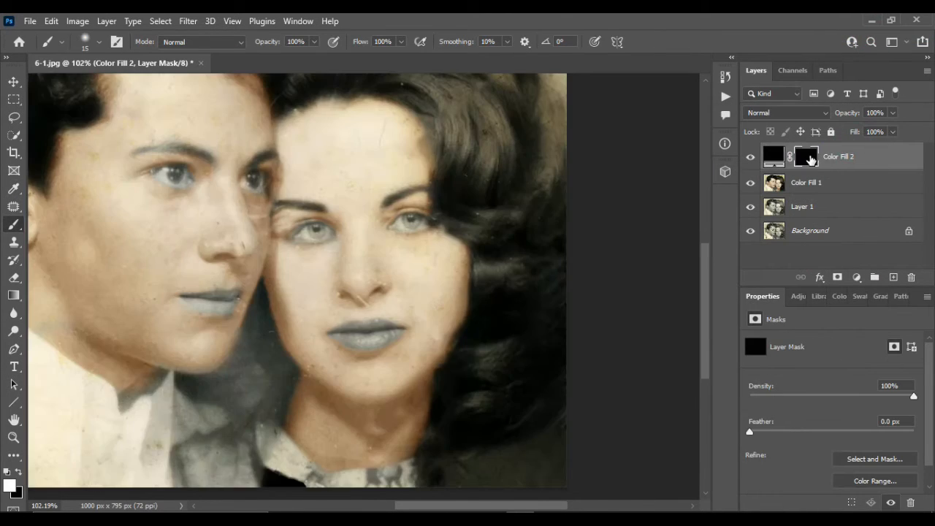
Set the black fill layer to Overlay and paint the dark area between the two faces on its mask at 63% brush opacity
scroll(255, 375, "up", 2)
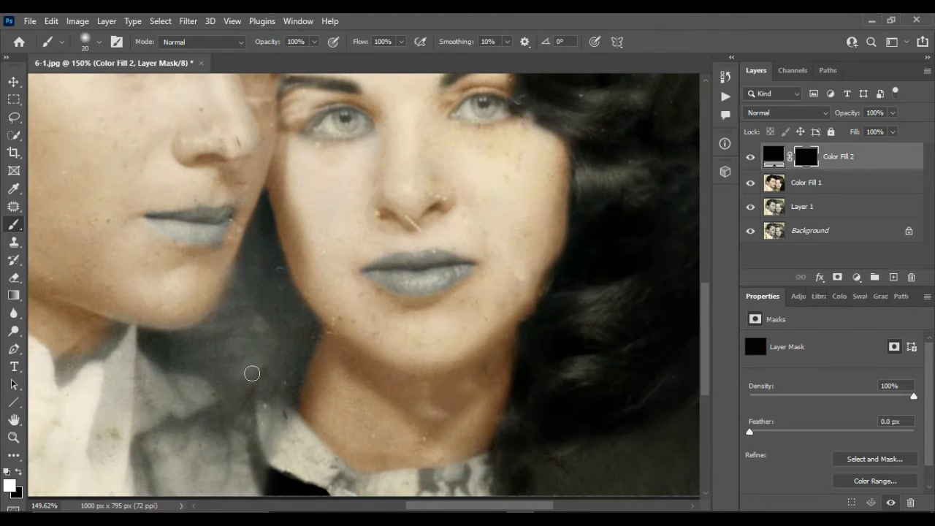
left_click(786, 113)
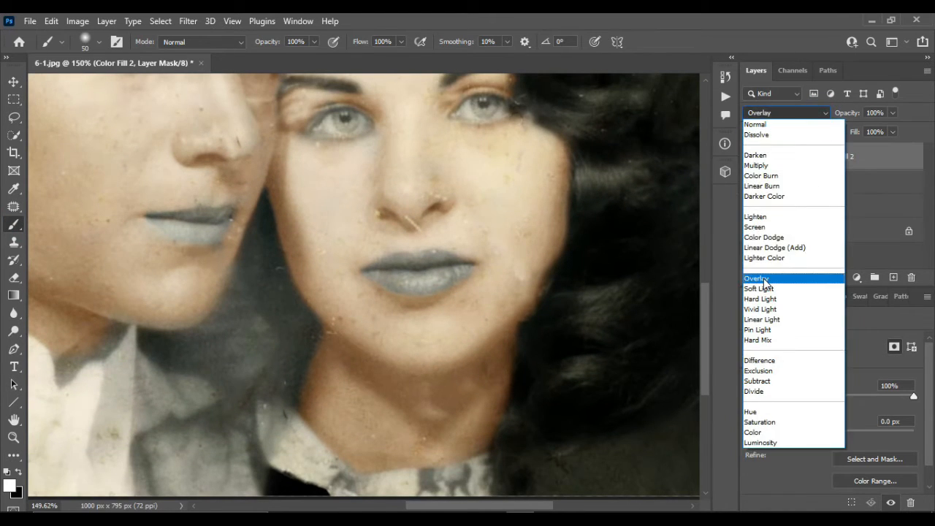
left_click(764, 277)
left_click(315, 42)
left_click_drag(315, 56, 288, 56)
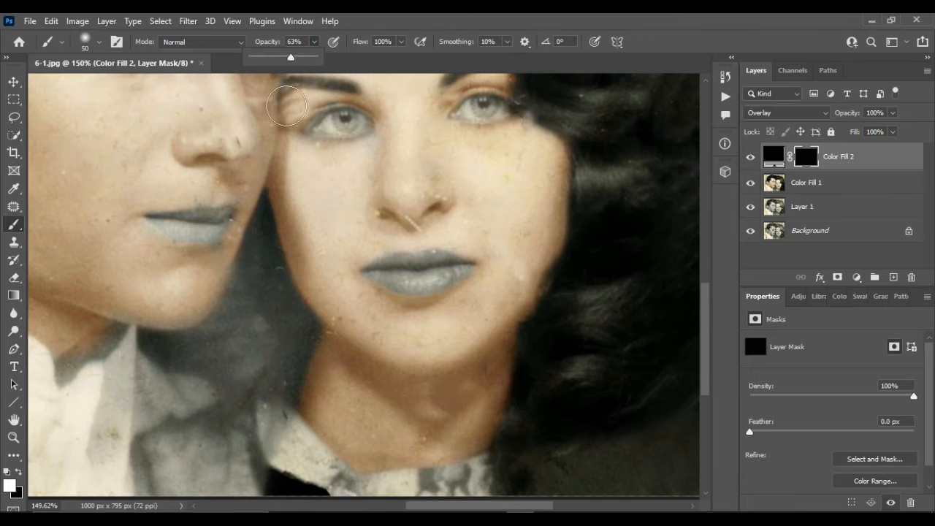
mouse_move(265, 249)
left_mouse_down()
mouse_move(288, 338)
mouse_move(271, 363)
mouse_move(171, 355)
mouse_move(237, 345)
left_mouse_up()
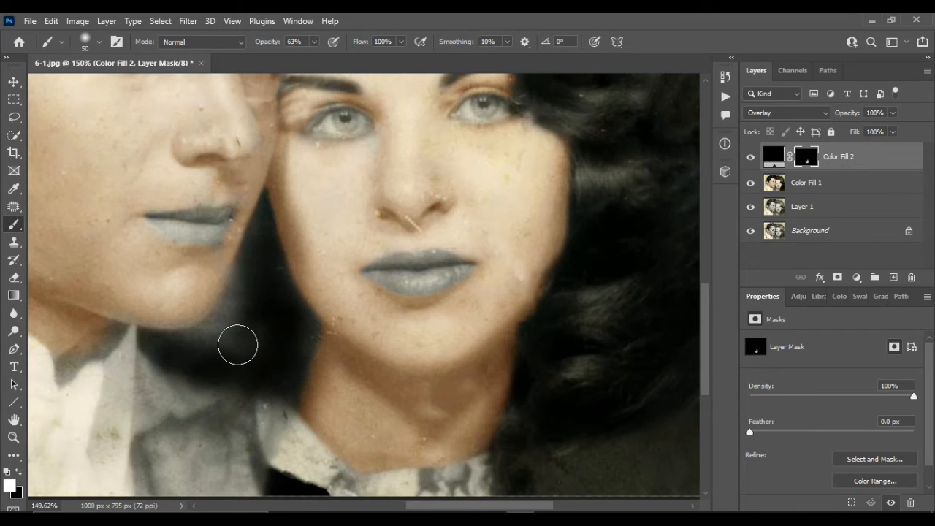
Switch the black fill layer to Soft Light and paint more of the woman's hair between the faces and beside her neck on its mask
left_click(787, 113)
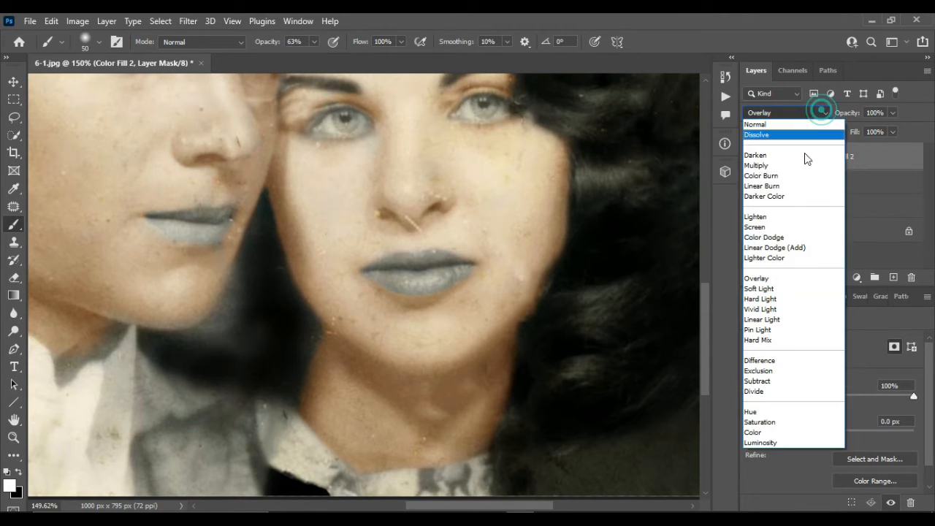
left_click(760, 281)
left_click_drag(261, 260, 252, 311)
mouse_move(248, 271)
left_mouse_down()
mouse_move(195, 337)
mouse_move(219, 353)
left_mouse_up()
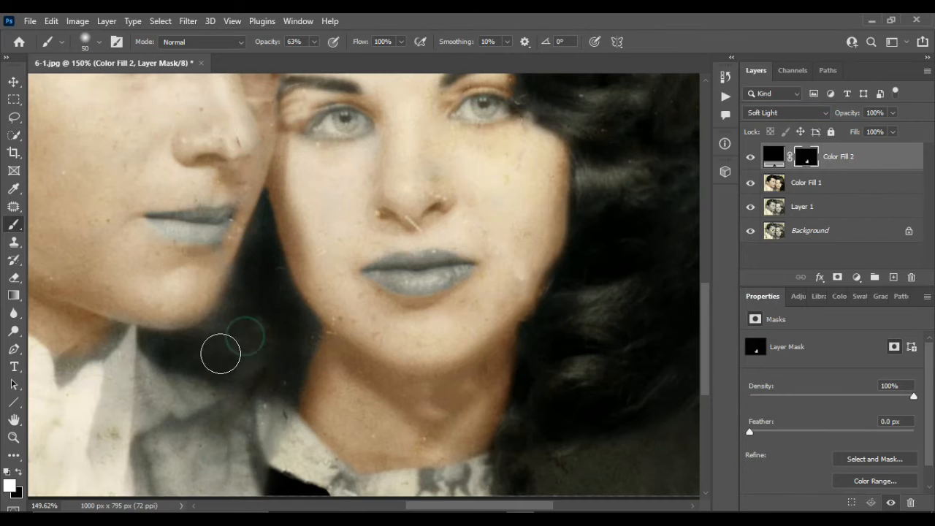
mouse_move(261, 213)
left_mouse_down()
mouse_move(257, 277)
mouse_move(270, 333)
left_mouse_up()
mouse_move(269, 337)
left_mouse_down()
mouse_move(262, 360)
mouse_move(284, 373)
left_mouse_up()
left_click_drag(295, 311, 284, 376)
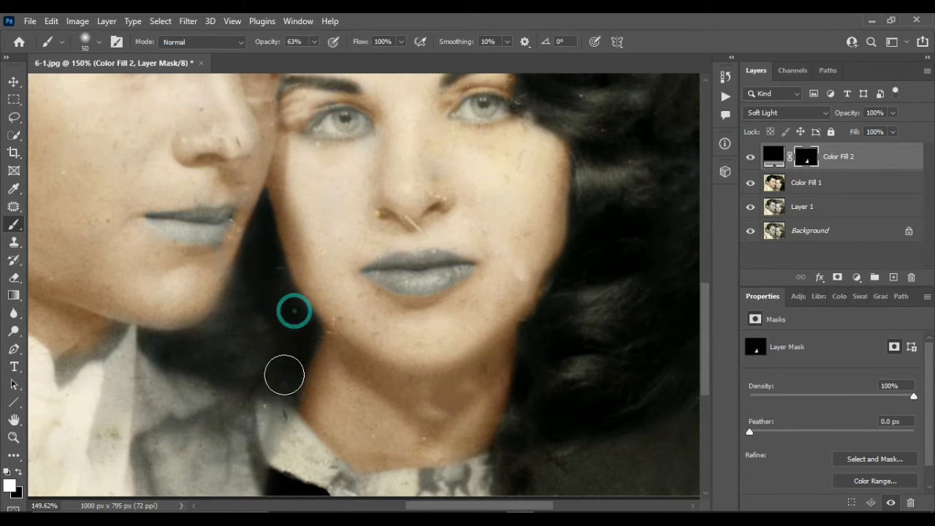
mouse_move(176, 358)
left_mouse_down()
mouse_move(236, 309)
mouse_move(209, 350)
mouse_move(239, 380)
left_mouse_up()
scroll(279, 382, "down", 5)
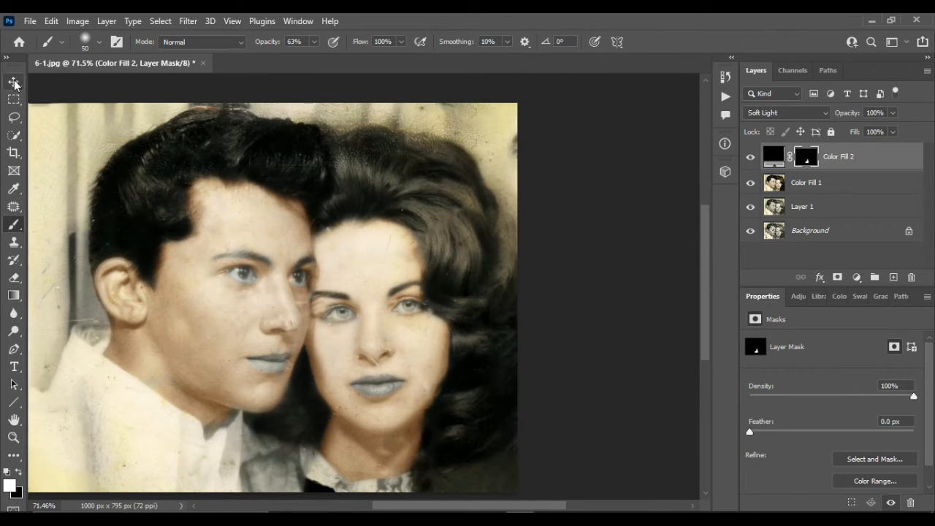
Merge the black fill layer with the Color Fill 1 layer below it
left_click(14, 81)
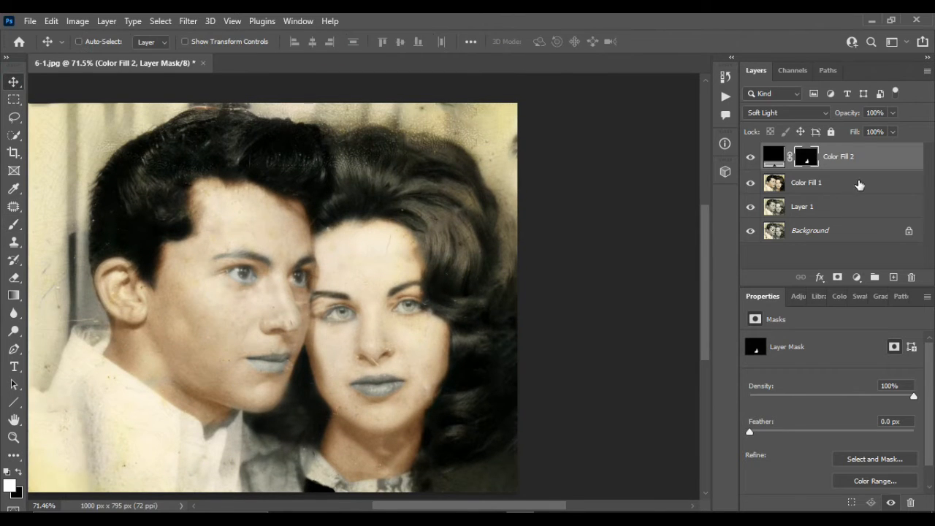
left_click(855, 182, "shift")
key("ctrl+e")
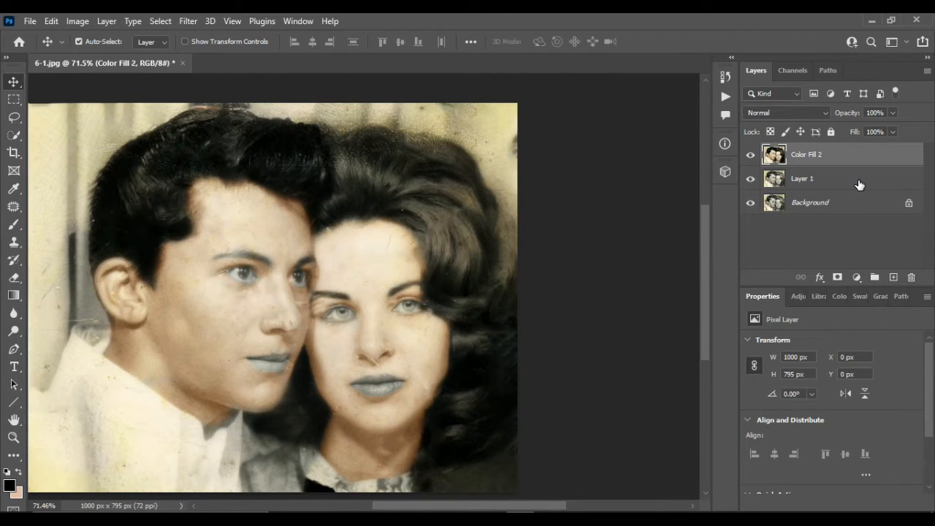
Add a new empty layer on top and set the foreground colour to vivid blue (3304fc)
left_click(893, 278)
left_click(6, 489)
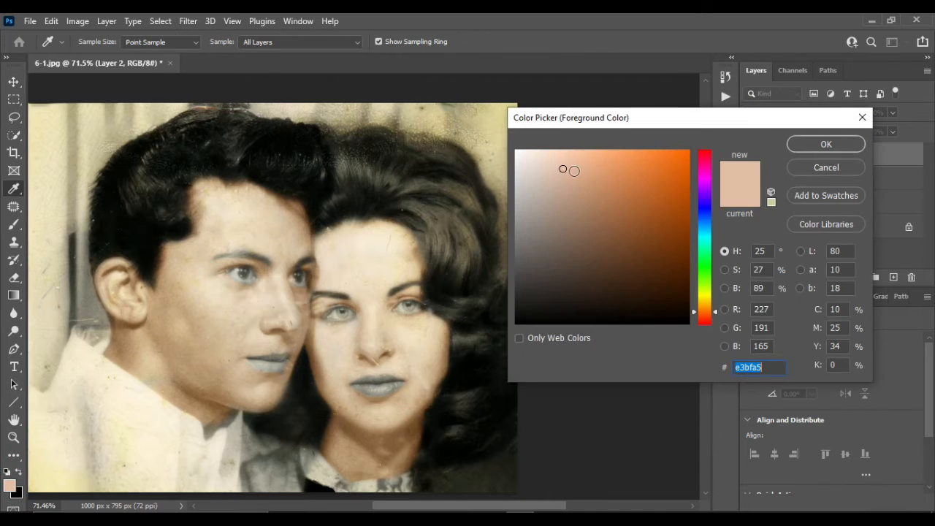
left_click(706, 200)
left_click(687, 152)
left_click(826, 144)
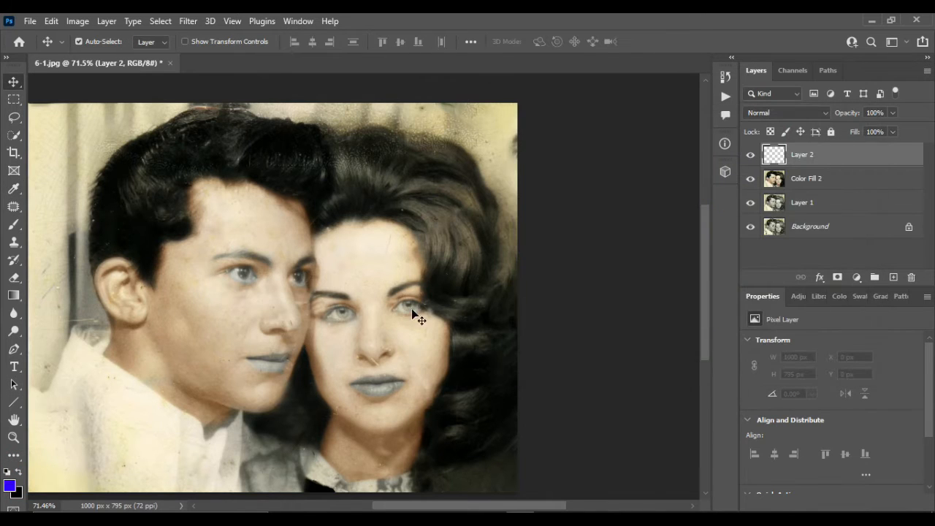
Paint both of the woman's irises blue on the new layer with a size 30 brush at 100% opacity
left_click(13, 225)
scroll(402, 292, "up", 5)
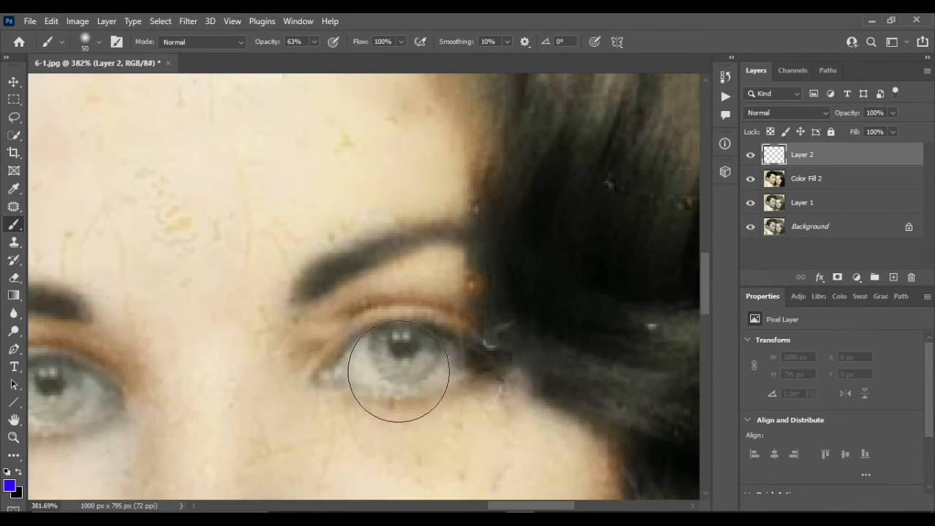
key("bracketleft")
key("bracketleft")
left_click_drag(398, 354, 411, 350)
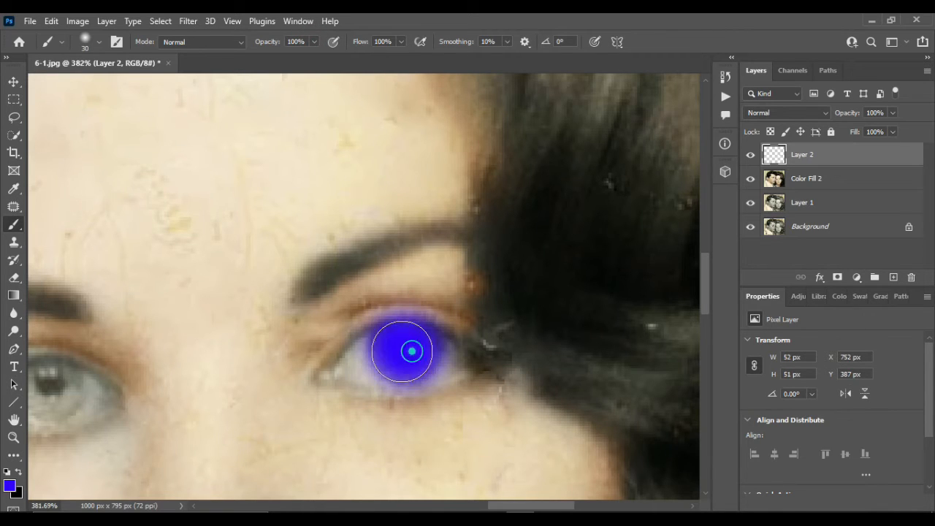
scroll(375, 351, "left", 5)
left_click_drag(258, 385, 256, 385)
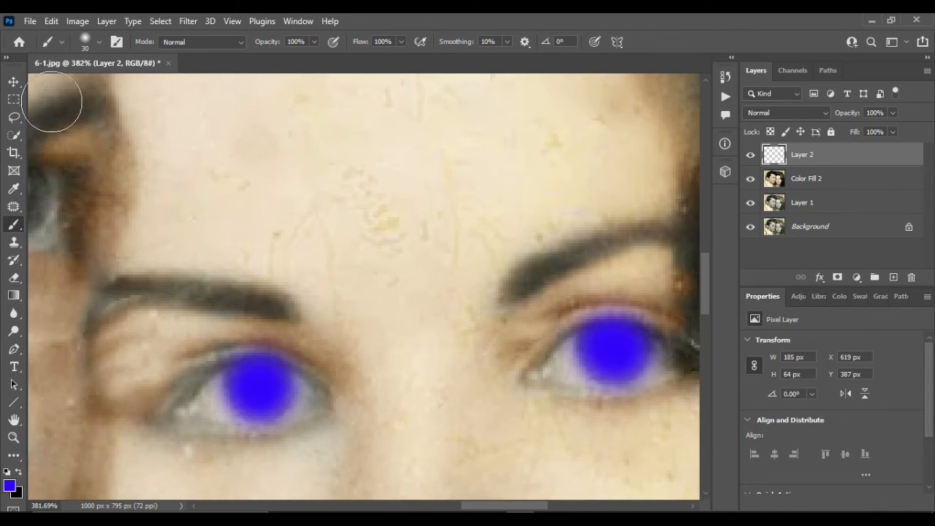
Set the blue iris layer's blend mode to Overlay and lower its opacity to 18%
left_click(13, 82)
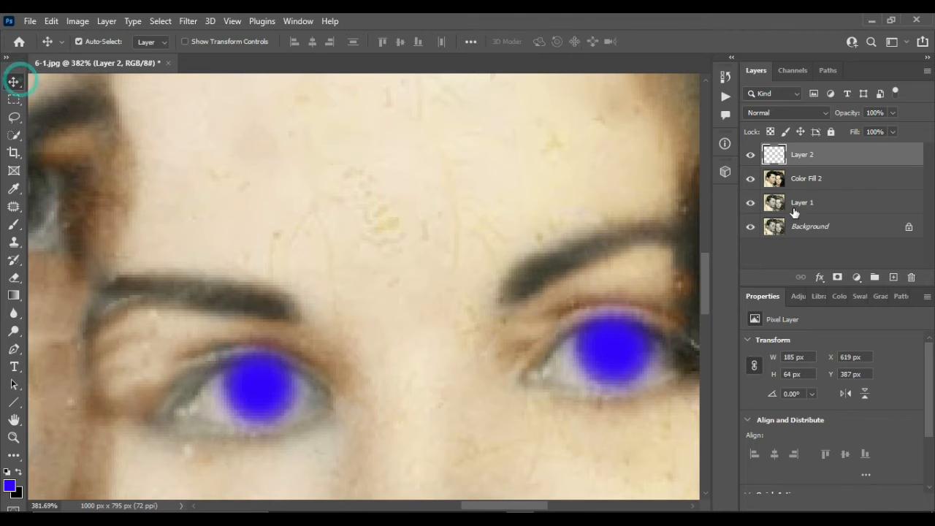
left_click(816, 115)
left_click(788, 278)
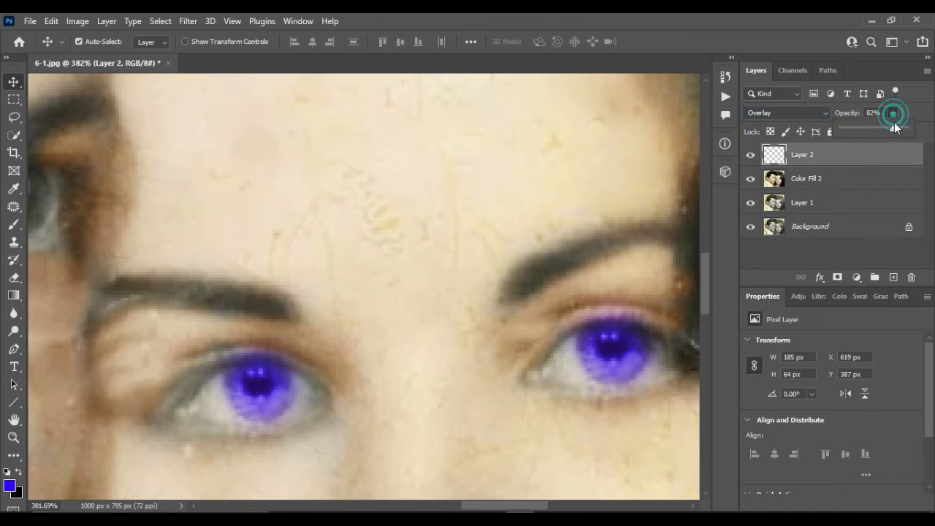
left_click_drag(876, 130, 864, 128)
scroll(539, 176, "down", 5)
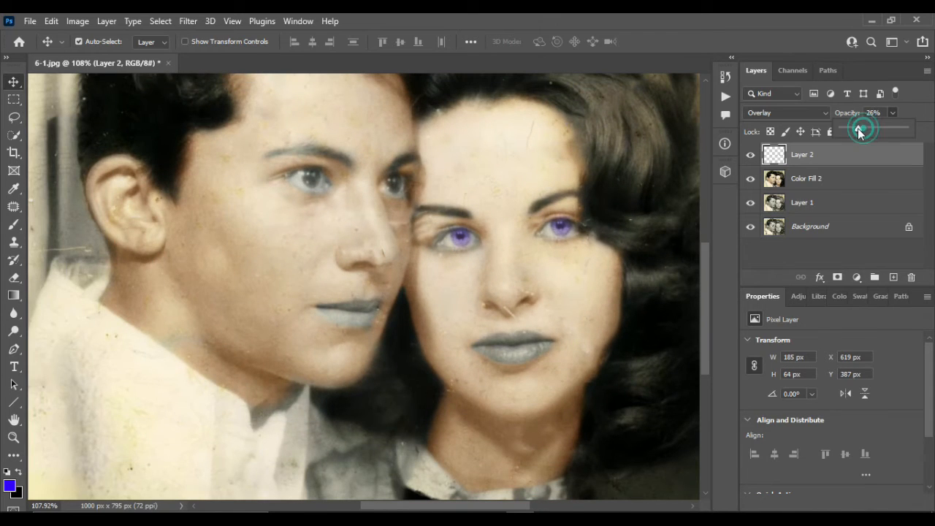
Change the foreground colour to a darker blue for the iris layer
left_click(10, 487)
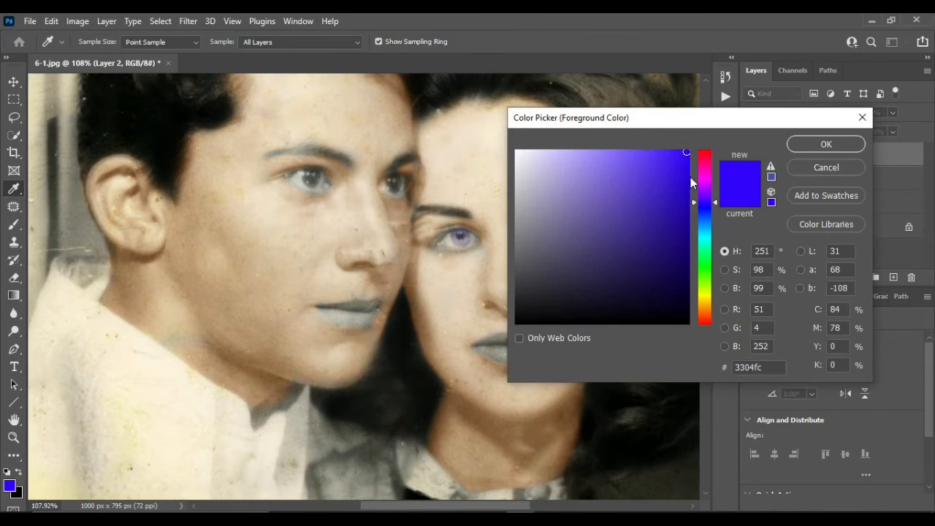
left_click_drag(688, 183, 677, 215)
left_click(780, 142)
left_click(775, 155, "ctrl")
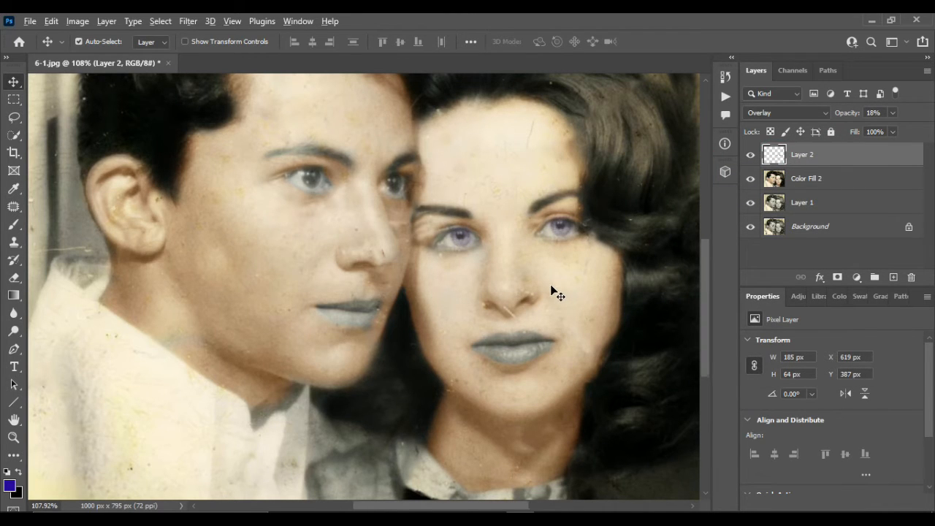
Merge the woman's blue iris layer with the colour layer below it and add a new empty layer on top
scroll(482, 276, "up", 3)
left_click(864, 183, "shift")
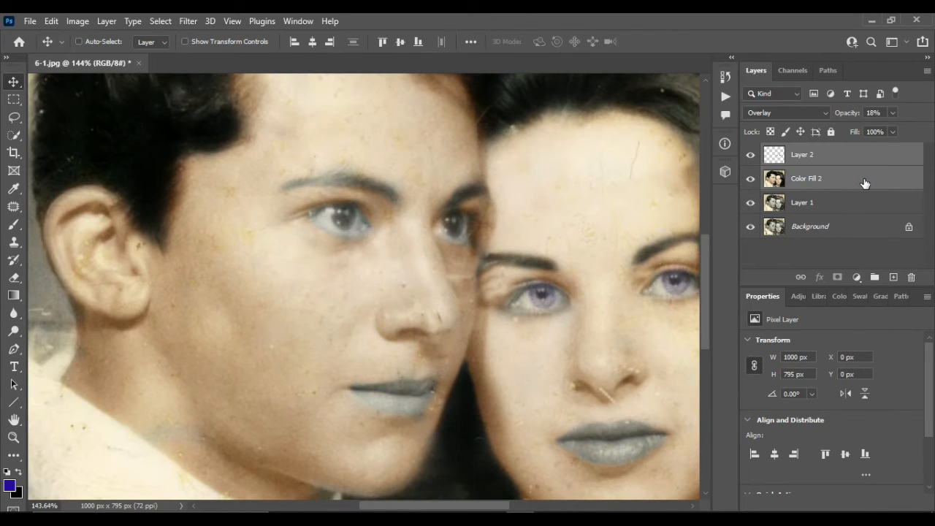
key("ctrl+e")
left_click(893, 277)
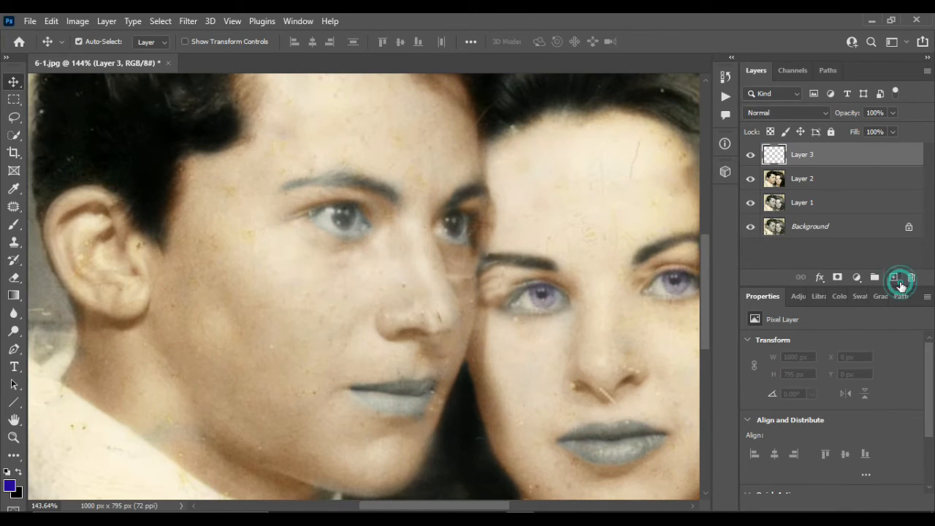
Paint both of the man's irises black on the new layer with a size 30 brush at 100% opacity
left_click(19, 472)
key("b")
scroll(333, 224, "up", 3)
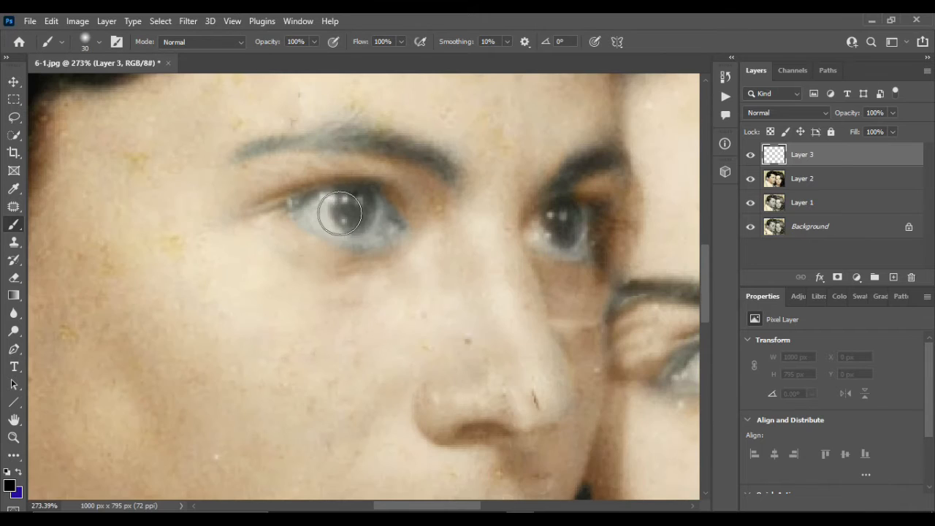
left_click_drag(350, 213, 354, 211)
left_click_drag(571, 229, 566, 227)
Set the black iris layer's blend mode to Overlay and lower its opacity to 48%
left_click(14, 81)
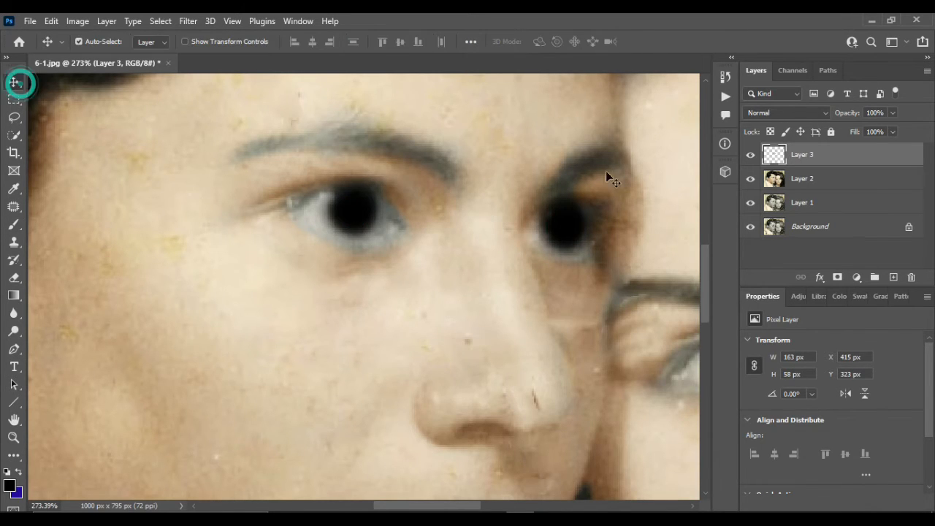
left_click(818, 113)
left_click(768, 276)
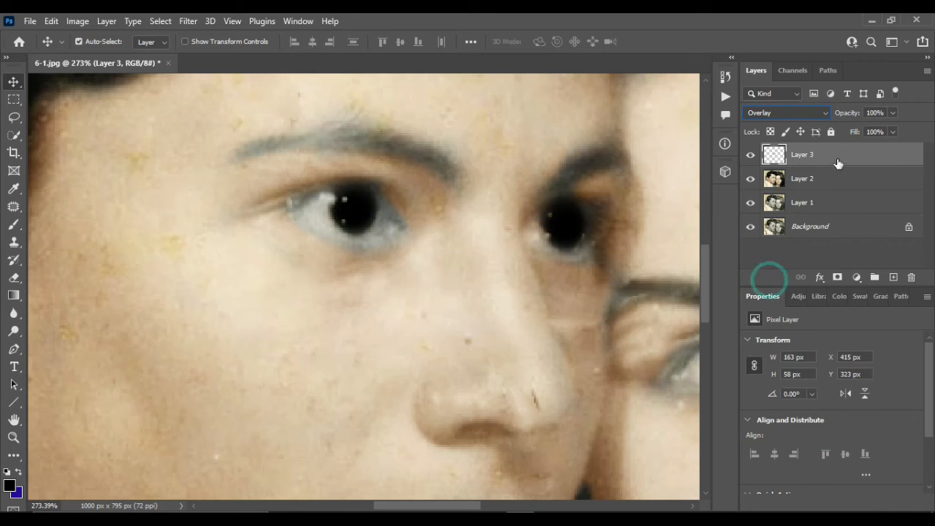
left_click(891, 112)
left_click_drag(891, 127, 863, 130)
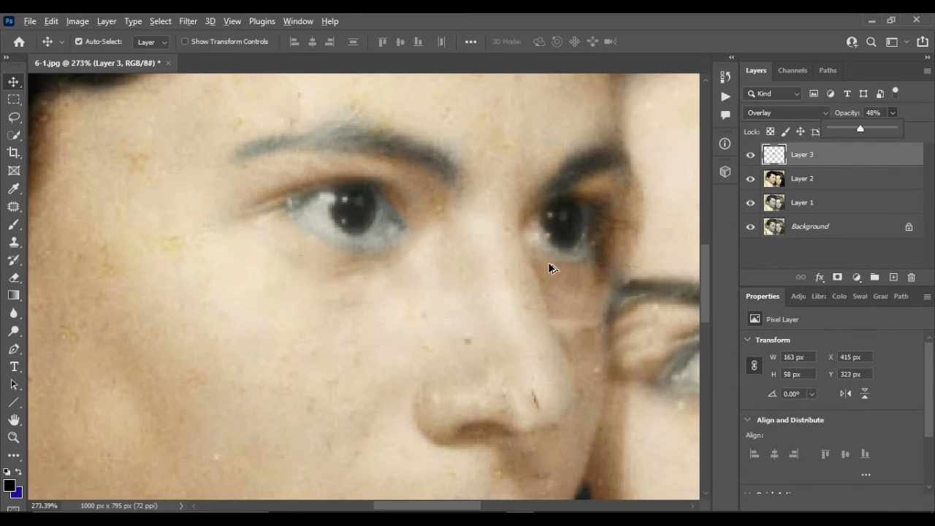
Merge the man's iris layer with the colour layer below it and add a new empty layer on top
scroll(549, 268, "down", 5)
scroll(549, 269, "up", 2)
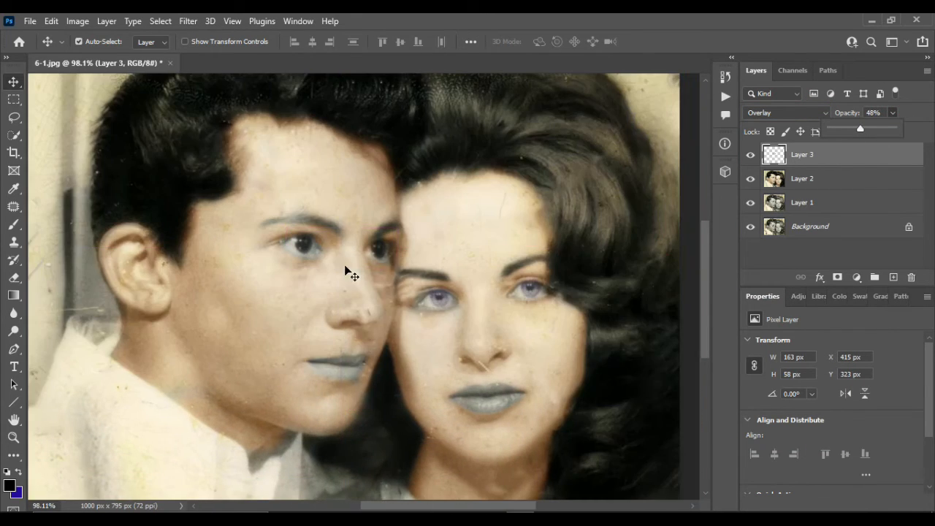
scroll(346, 272, "up", 4)
scroll(392, 291, "down", 6)
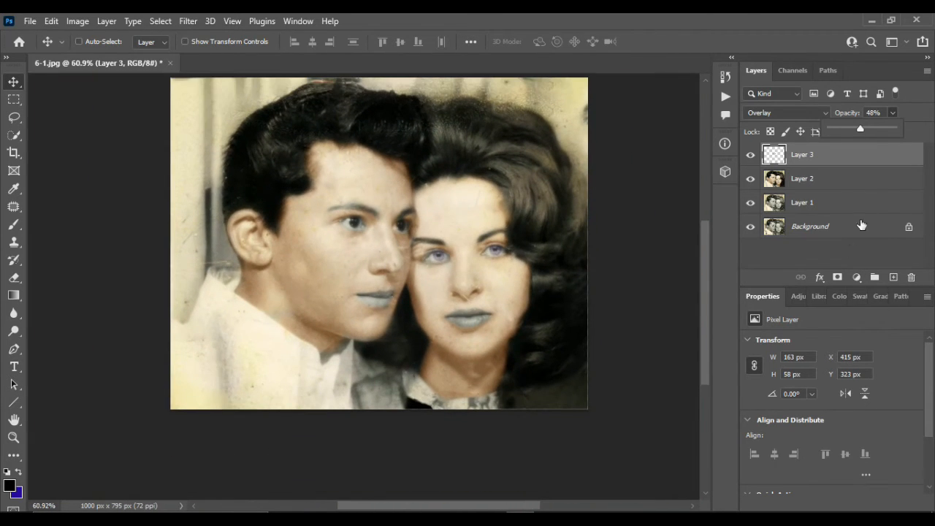
left_click(868, 180, "shift")
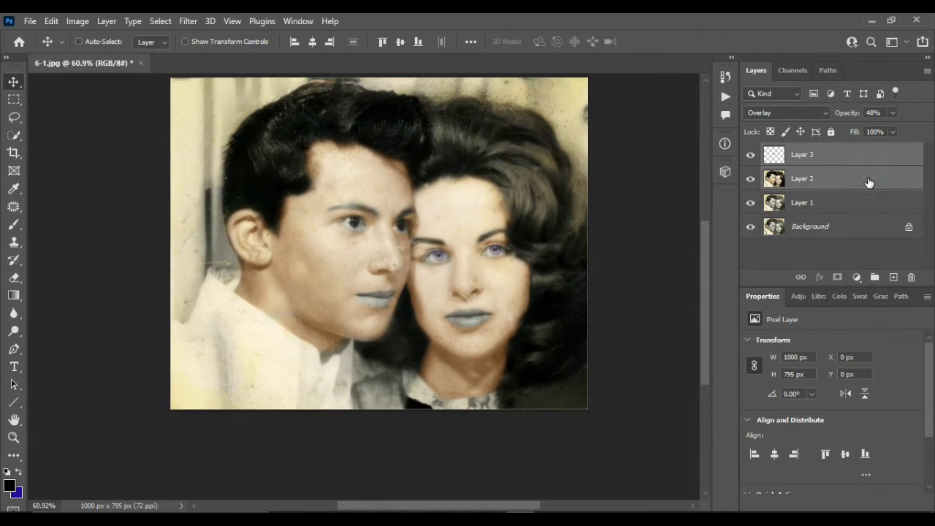
key("ctrl+e")
scroll(436, 288, "up", 5)
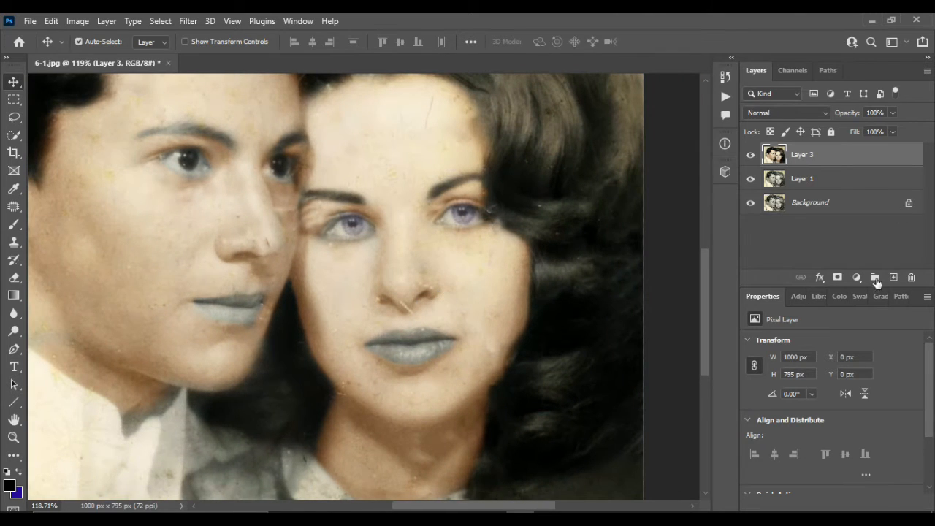
left_click(892, 277)
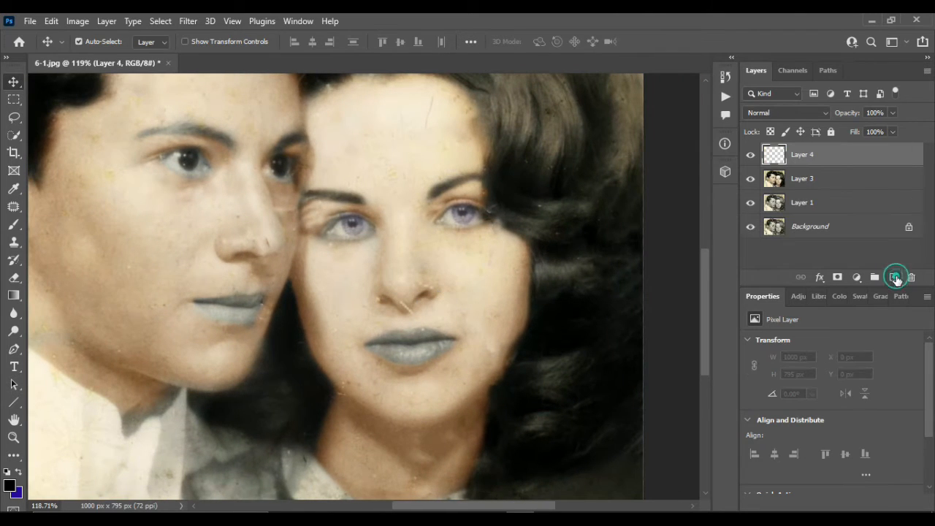
Set the brush's foreground colour to a bright, fully saturated red for the lips
left_click(14, 224)
left_click(19, 472)
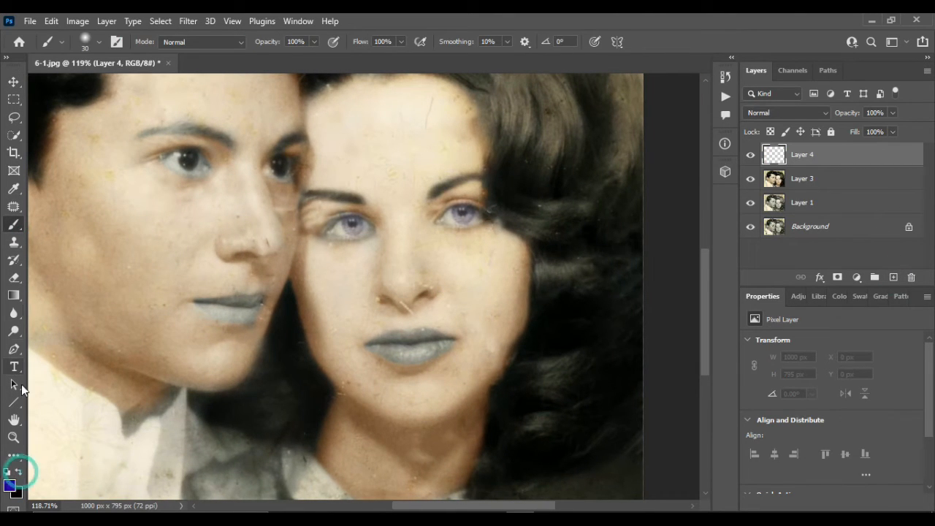
left_click(9, 484)
left_click(705, 154)
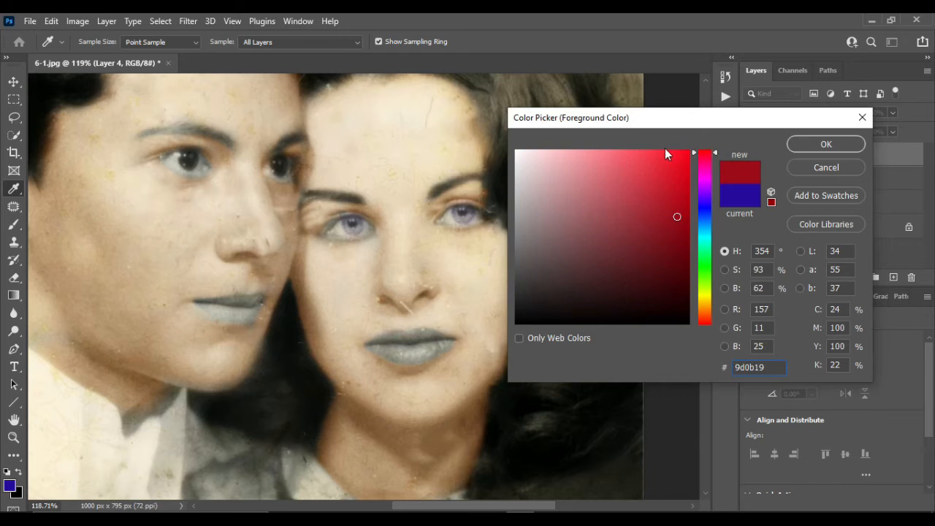
left_click(687, 150)
left_click(823, 144)
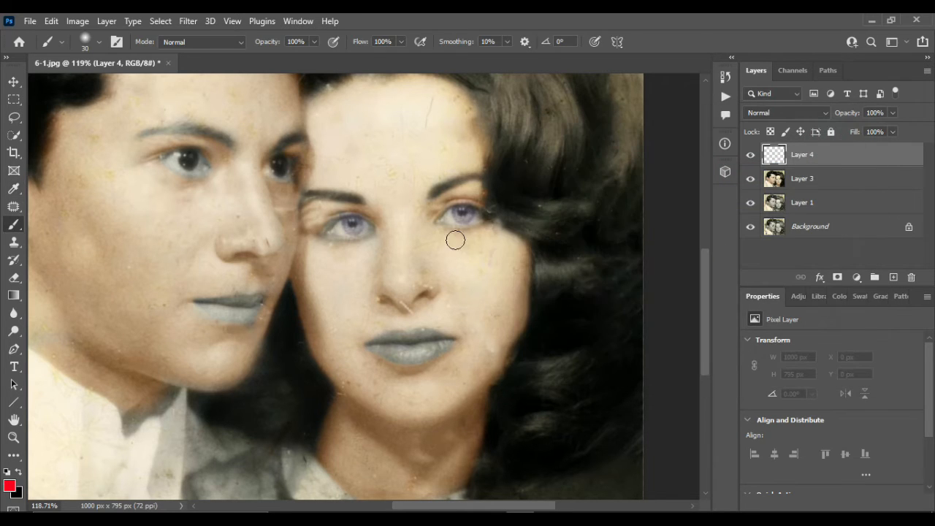
Paint the woman's upper and lower lips red on the new layer with a size 30 soft brush
scroll(417, 341, "up", 5)
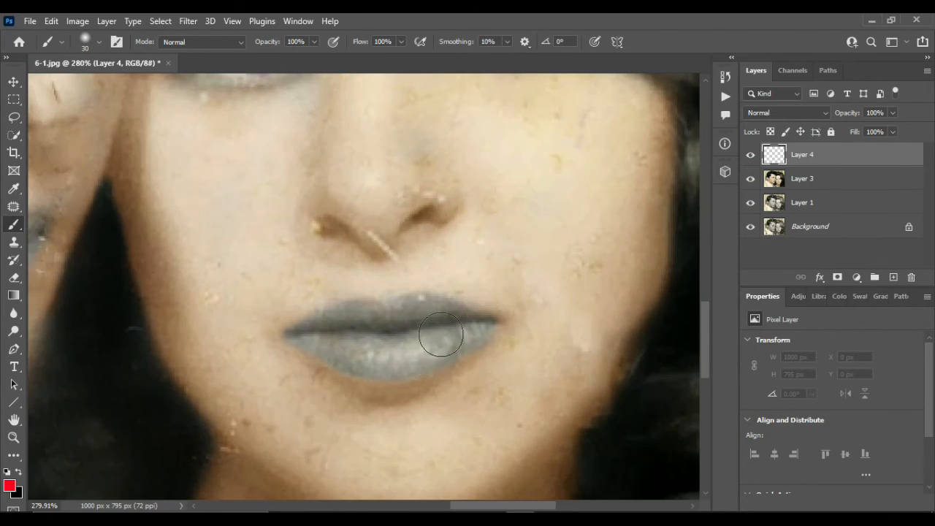
left_click(445, 321)
mouse_move(446, 321)
left_mouse_down()
mouse_move(324, 324)
mouse_move(313, 334)
mouse_move(407, 356)
mouse_move(480, 324)
mouse_move(434, 328)
left_mouse_up()
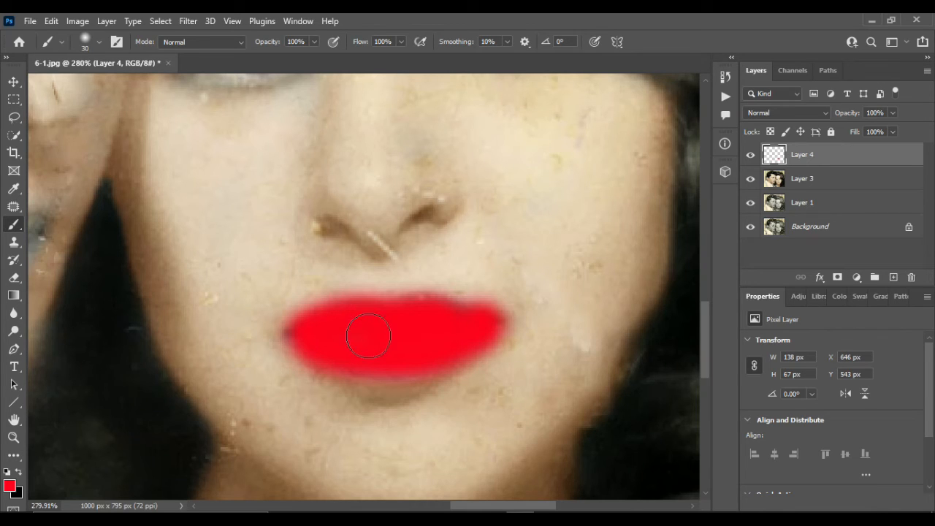
Set the red lip layer's blend mode to Multiply and lower its opacity to 84%
key("v")
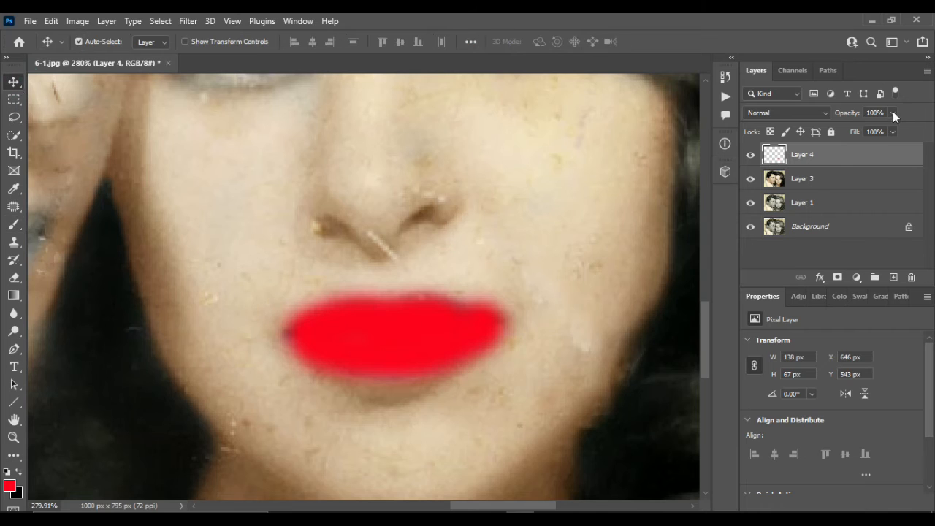
left_click(810, 112)
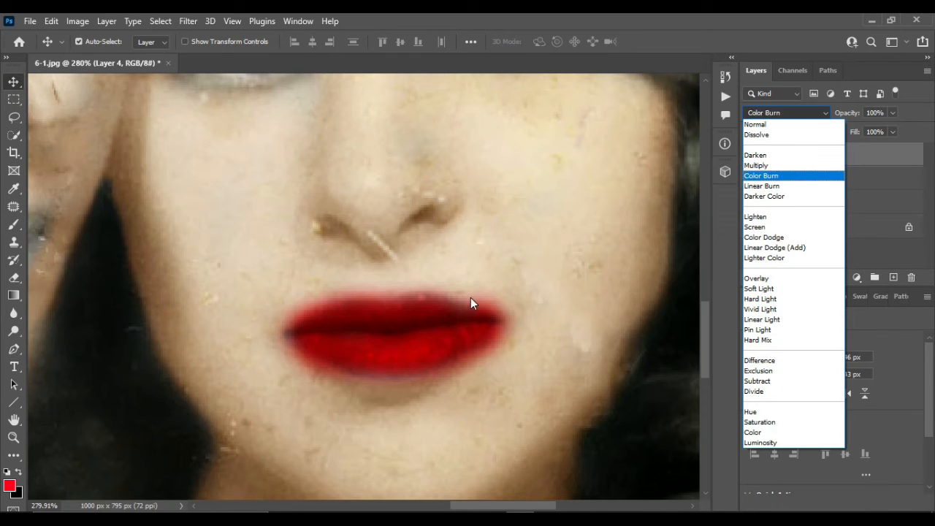
left_click(756, 165)
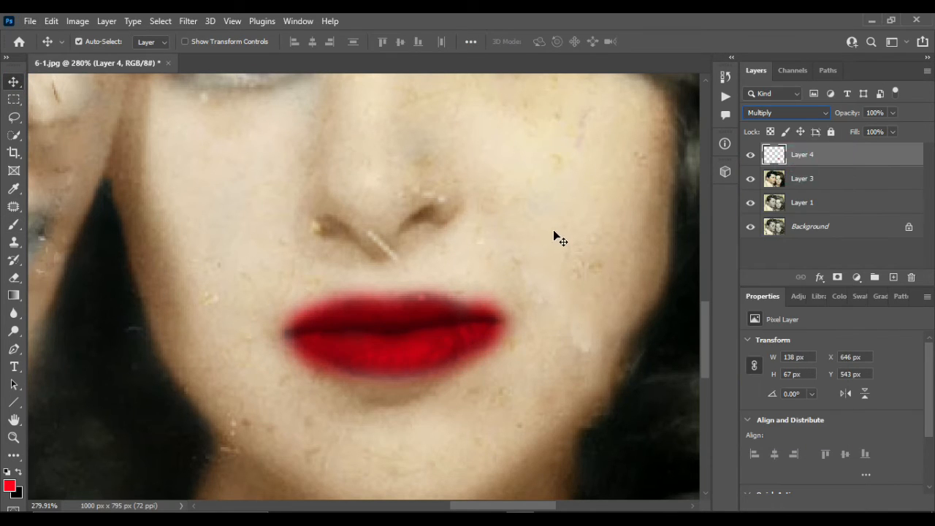
key("alt+bracketleft")
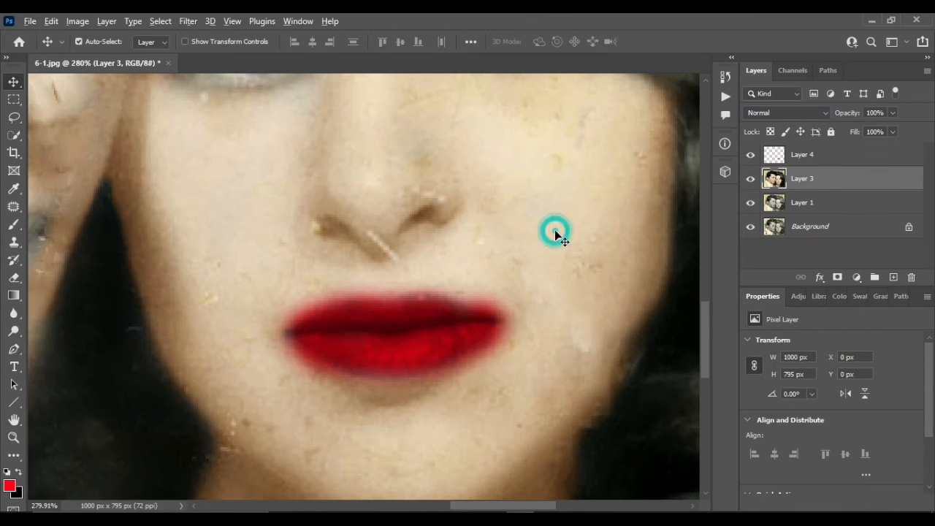
key("ctrl+0")
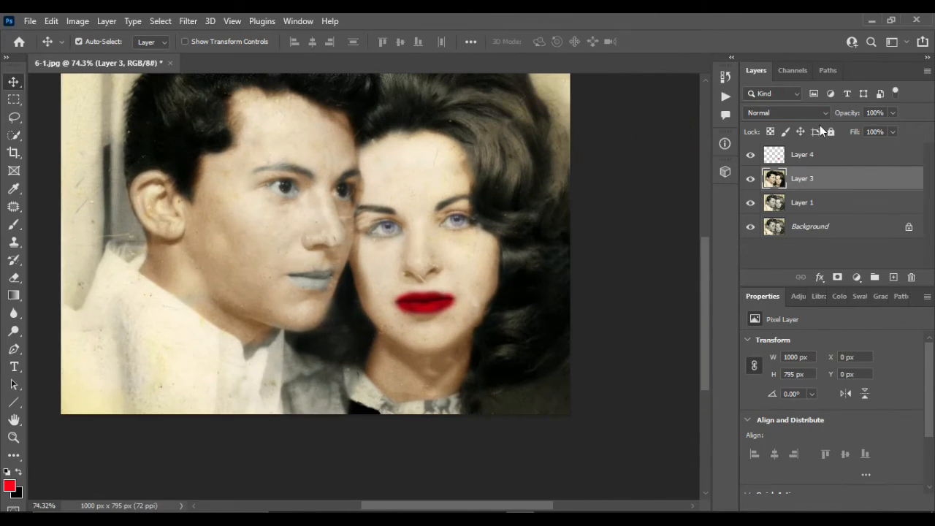
left_click(822, 114)
left_click(439, 297)
left_click(830, 154)
left_click(825, 113)
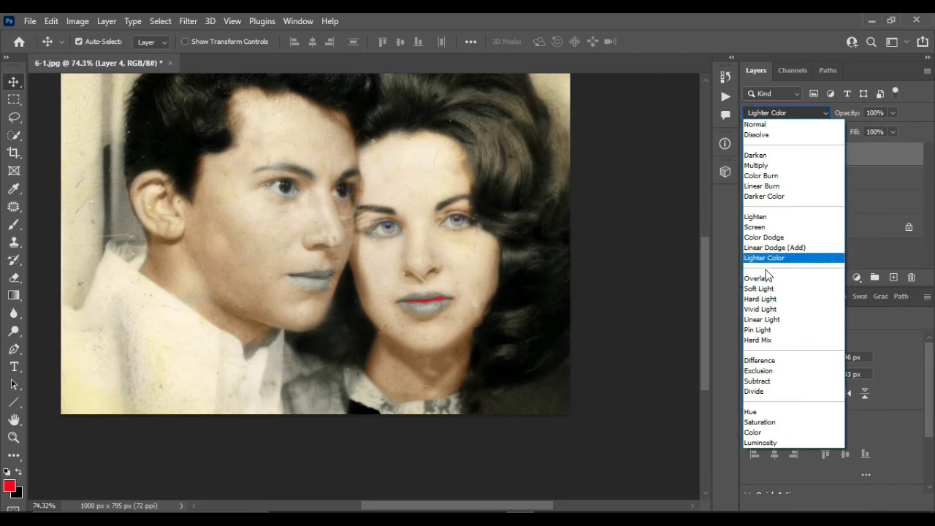
left_click(783, 165)
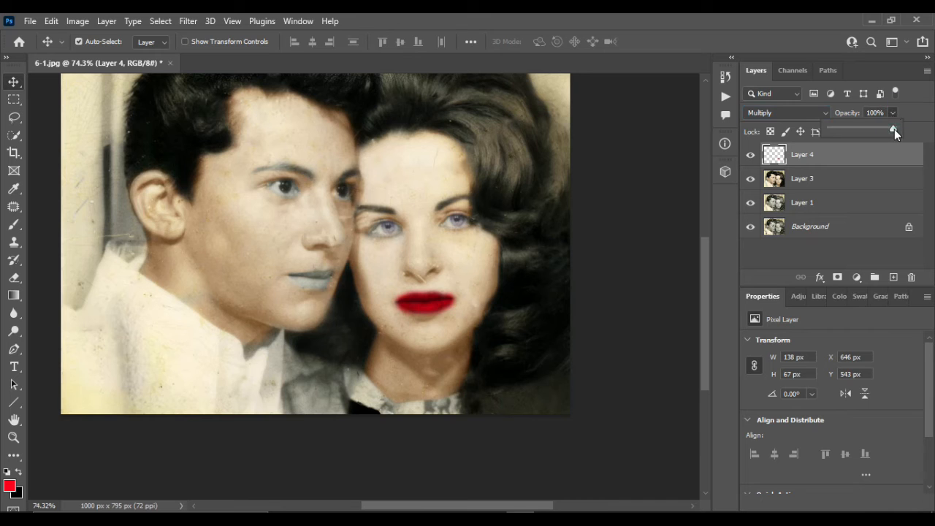
left_click_drag(894, 129, 883, 130)
Extend the red paint over the uncovered corners and lower edge of the woman's lips with the size 30 brush
scroll(455, 313, "up", 7)
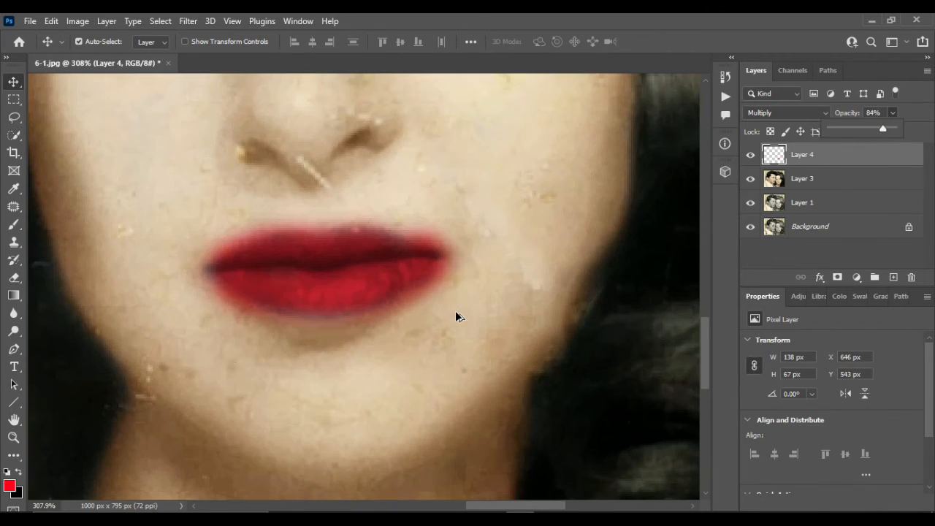
left_click(14, 224)
mouse_move(396, 250)
left_mouse_down()
mouse_move(223, 264)
mouse_move(319, 304)
mouse_move(369, 297)
mouse_move(282, 309)
left_mouse_up()
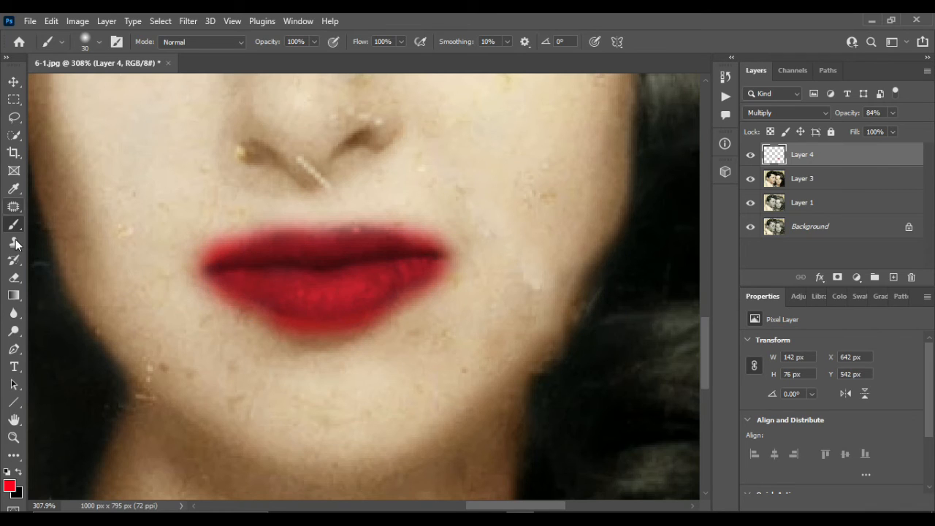
Add a layer mask to the lip layer and hide the red spilling past the lip edges with a size 10 black brush
left_click(837, 278)
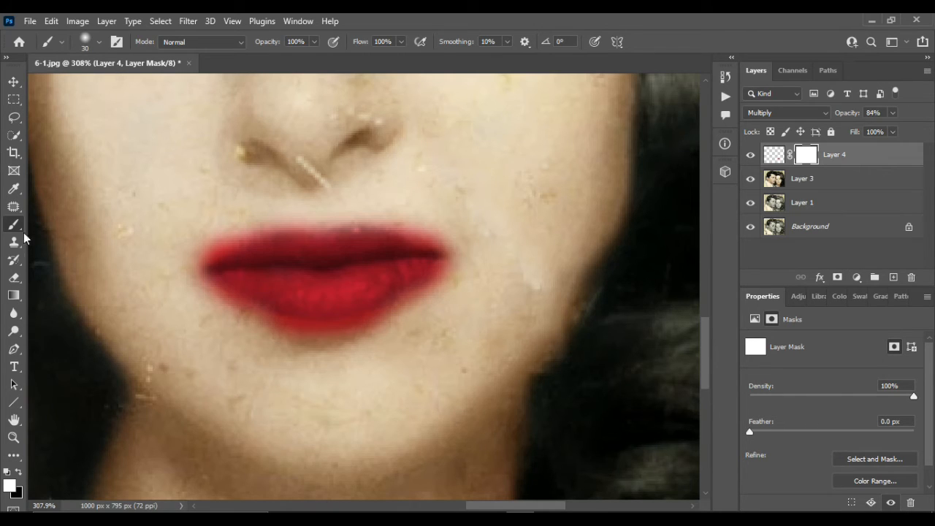
left_click(18, 471)
scroll(344, 346, "up", 3)
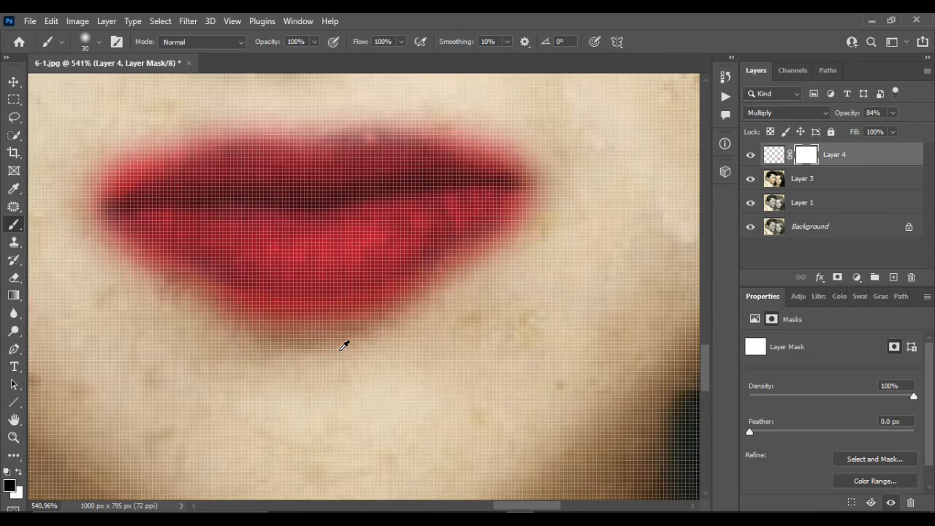
scroll(334, 314, "down", 2)
key("bracketleft")
key("bracketleft")
left_click_drag(454, 253, 405, 294)
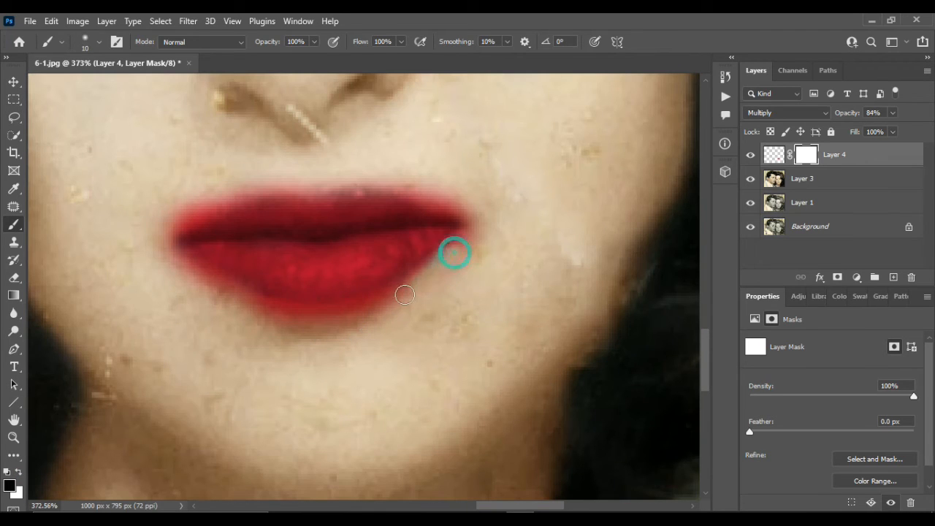
mouse_move(482, 224)
left_mouse_down()
mouse_move(463, 261)
mouse_move(391, 301)
mouse_move(248, 307)
mouse_move(397, 315)
left_mouse_up()
mouse_move(232, 299)
left_mouse_down()
mouse_move(168, 240)
mouse_move(174, 223)
mouse_move(211, 202)
mouse_move(368, 181)
mouse_move(502, 216)
left_mouse_up()
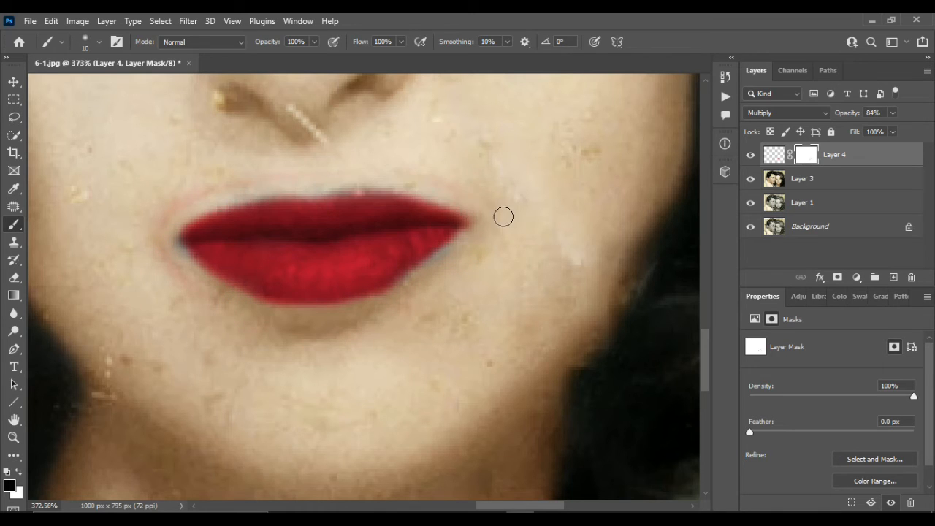
left_click(461, 210)
key("ctrl+z")
Merge the masked red lip layer with the colour layer below it and add a new empty layer for the man's lips
scroll(457, 275, "down", 3)
scroll(456, 276, "down", 3)
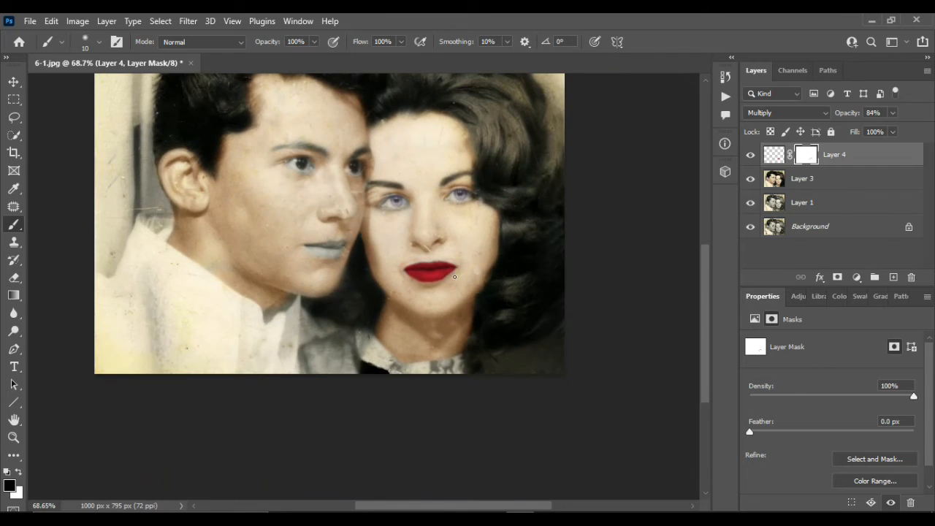
scroll(456, 275, "up", 5)
scroll(456, 276, "left", 4)
scroll(457, 275, "down", 1)
scroll(352, 274, "up", 3)
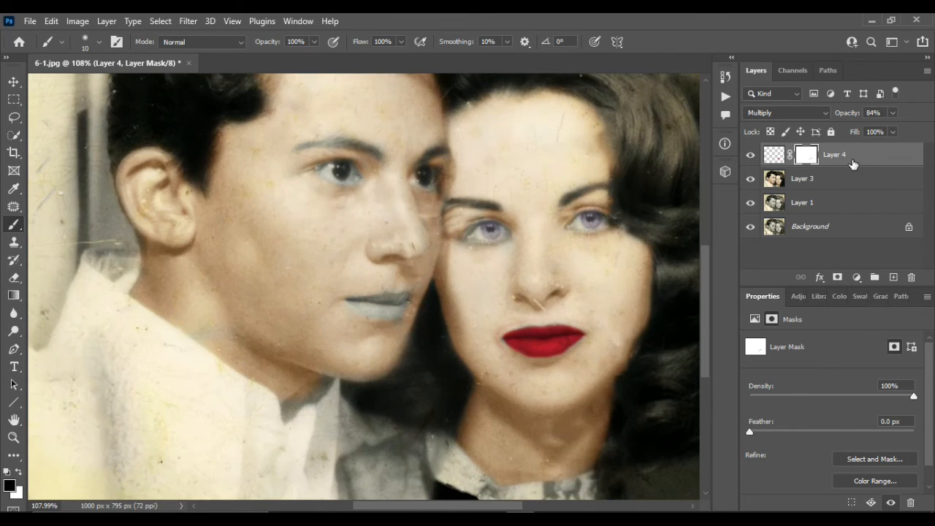
key("ctrl+2")
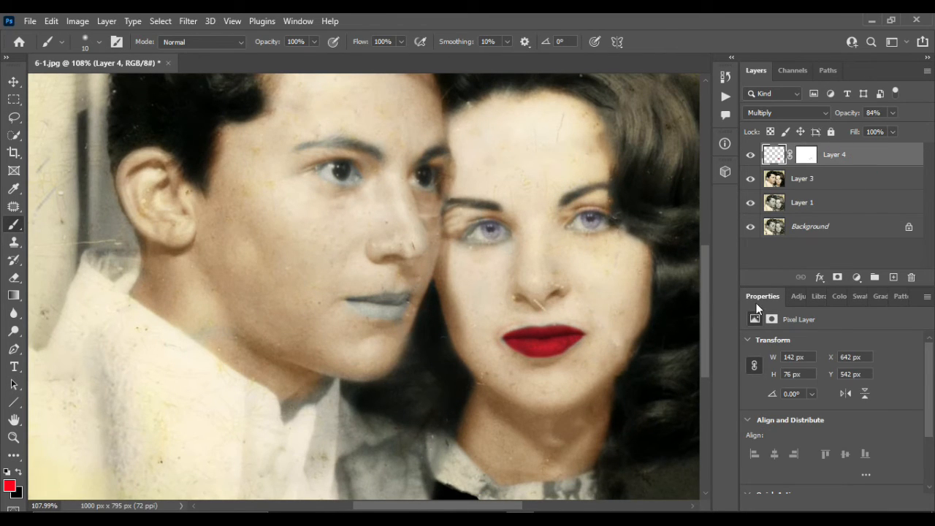
left_click(862, 179)
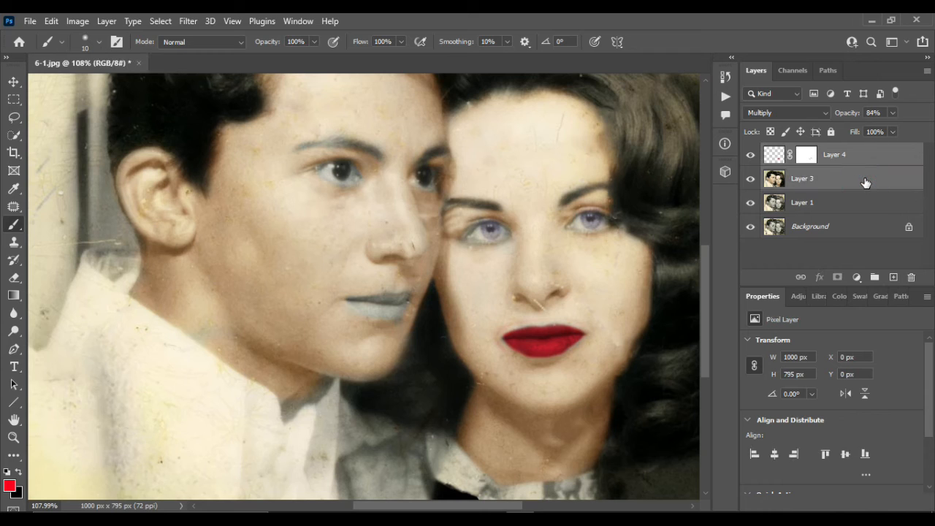
key("ctrl+e")
left_click(892, 276)
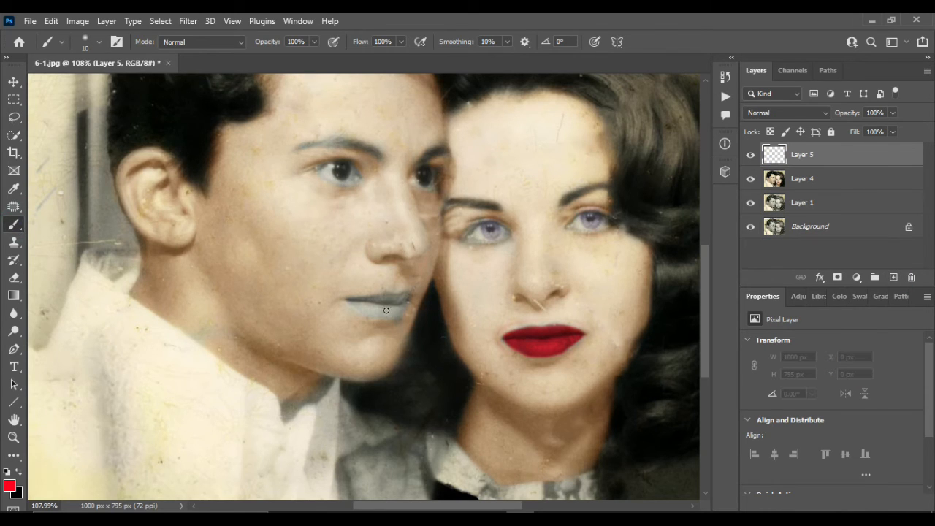
scroll(384, 310, "up", 4)
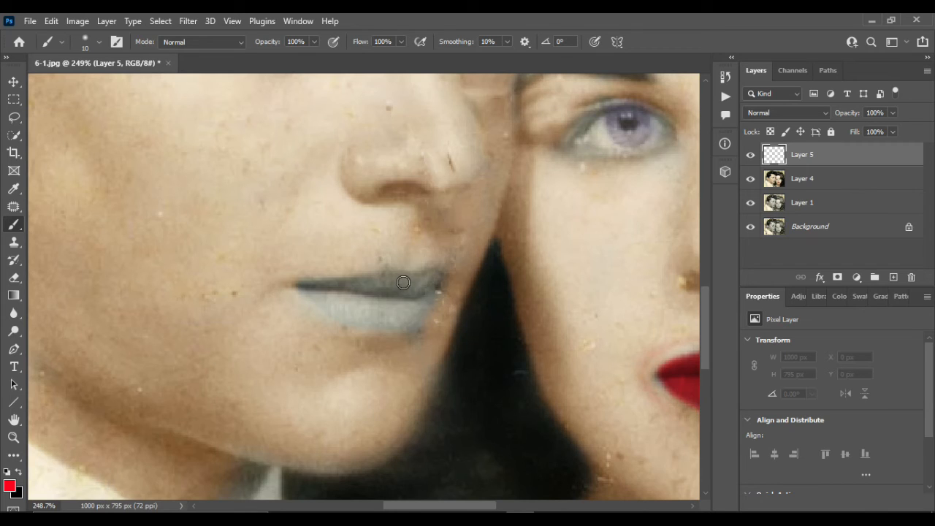
Paint red over the man's lips on the empty layer with the size 30 brush
mouse_move(403, 282)
left_mouse_down()
mouse_move(303, 284)
mouse_move(411, 292)
mouse_move(438, 280)
mouse_move(408, 279)
mouse_move(425, 287)
mouse_move(416, 303)
mouse_move(312, 302)
mouse_move(387, 330)
mouse_move(437, 308)
left_mouse_up()
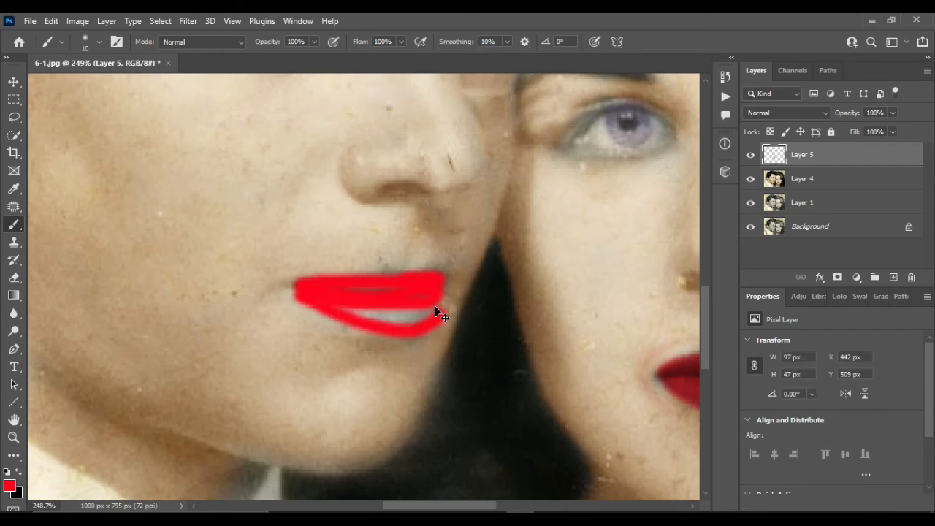
key("ctrl+z")
scroll(435, 310, "up", 3)
key("bracketright")
key("bracketright")
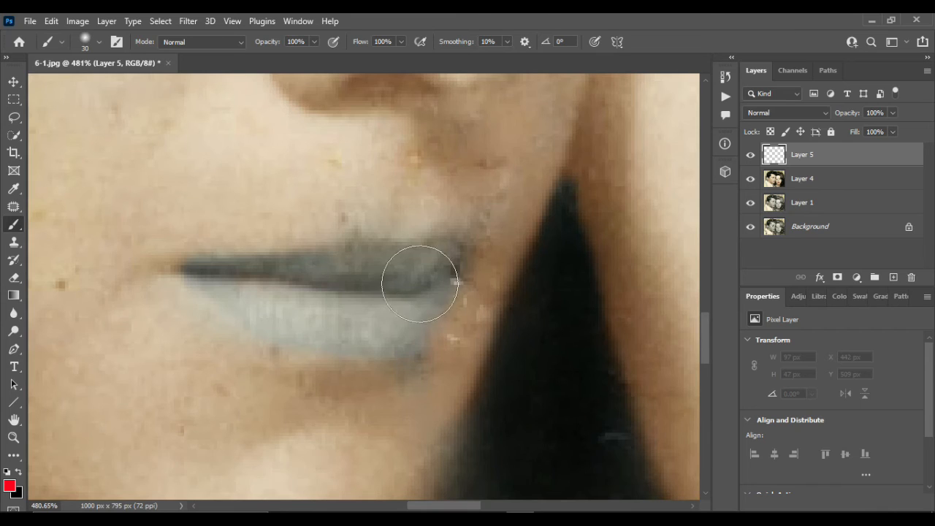
mouse_move(420, 283)
left_mouse_down()
mouse_move(210, 274)
mouse_move(209, 285)
mouse_move(330, 329)
mouse_move(450, 267)
left_mouse_up()
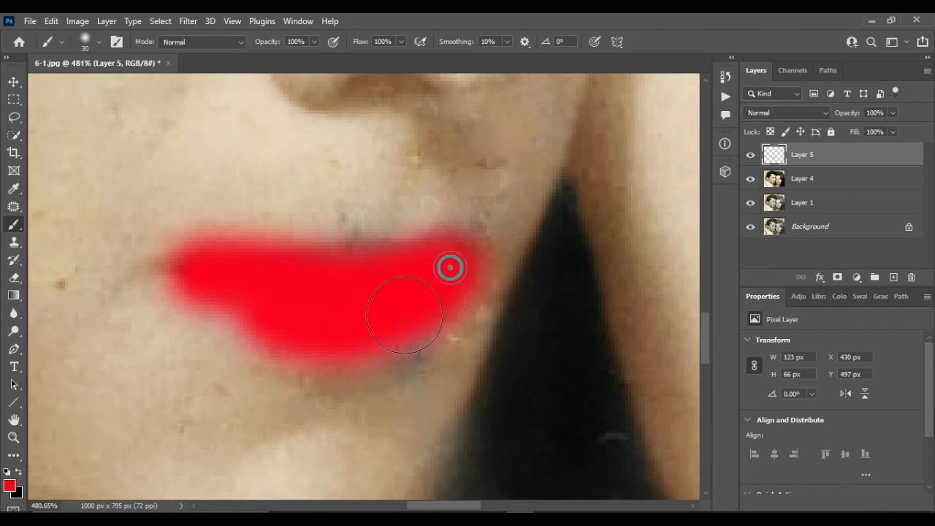
Set the blend mode of the man's red lip layer to Soft Light
left_click(14, 81)
left_click(823, 112)
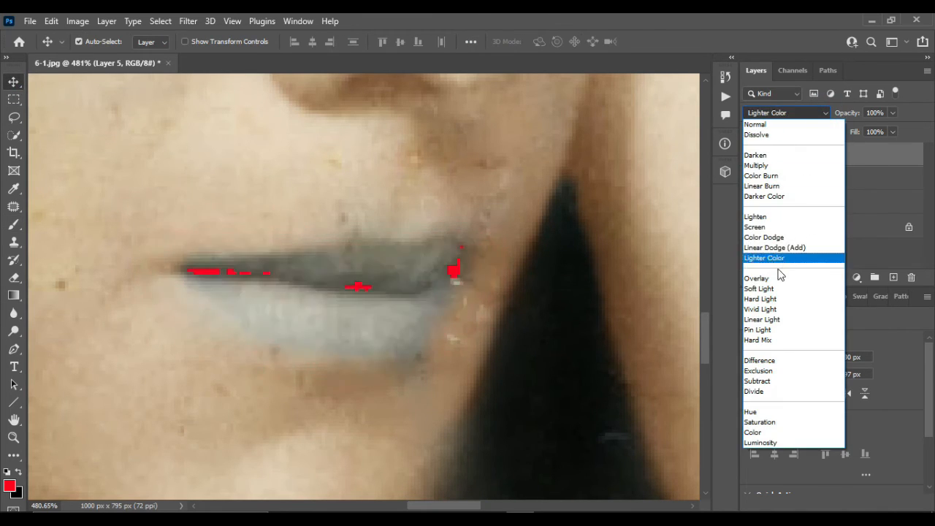
left_click(779, 287)
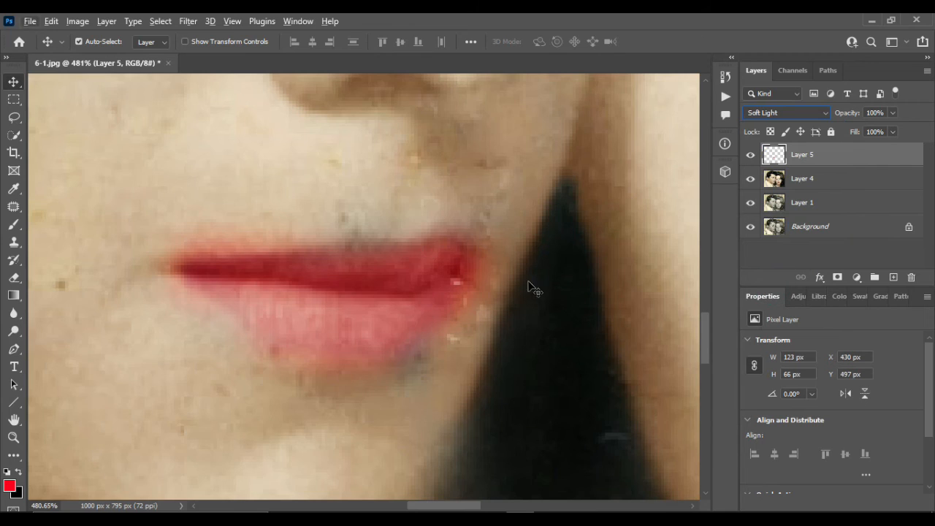
Add a layer mask to the man's lip layer and hide the red spilling past the lip edges with a size 9 black brush
left_click(837, 277)
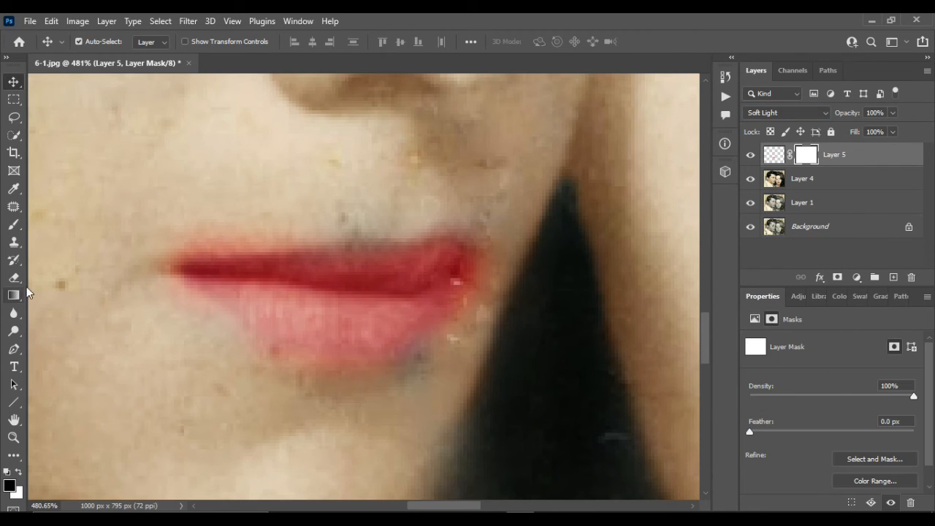
left_click(16, 227)
key("bracketleft")
key("bracketleft")
mouse_move(183, 299)
left_mouse_down()
mouse_move(252, 347)
mouse_move(335, 371)
mouse_move(463, 328)
mouse_move(472, 296)
mouse_move(433, 335)
mouse_move(259, 363)
mouse_move(286, 368)
left_mouse_up()
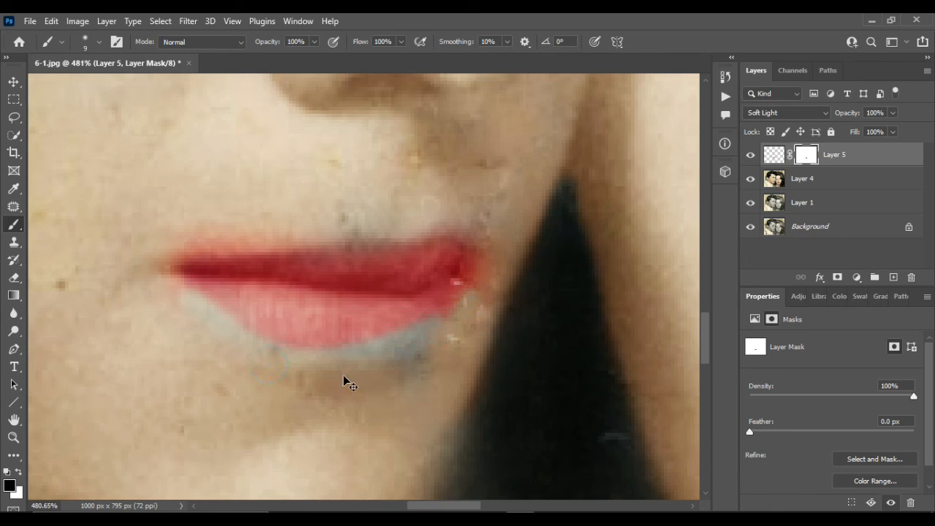
key("ctrl+z")
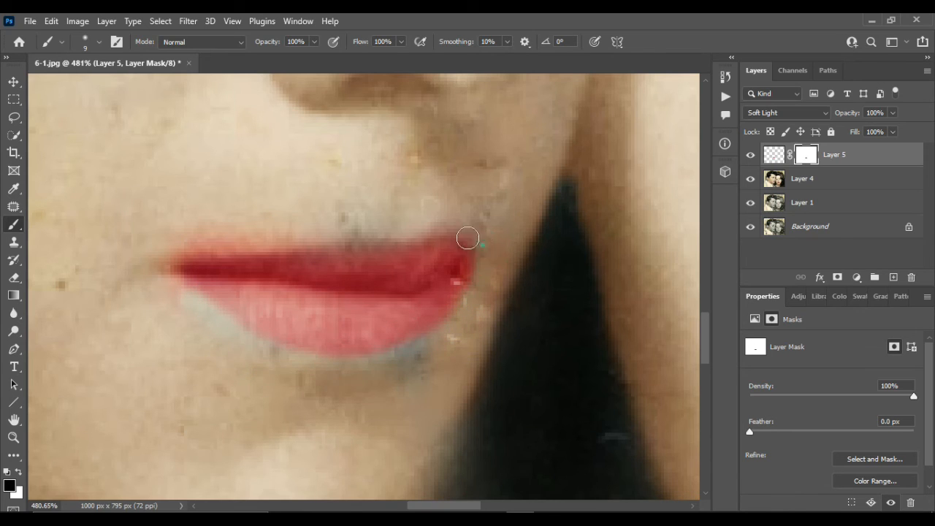
left_click_drag(467, 238, 130, 237)
key("ctrl+z")
left_click(258, 231)
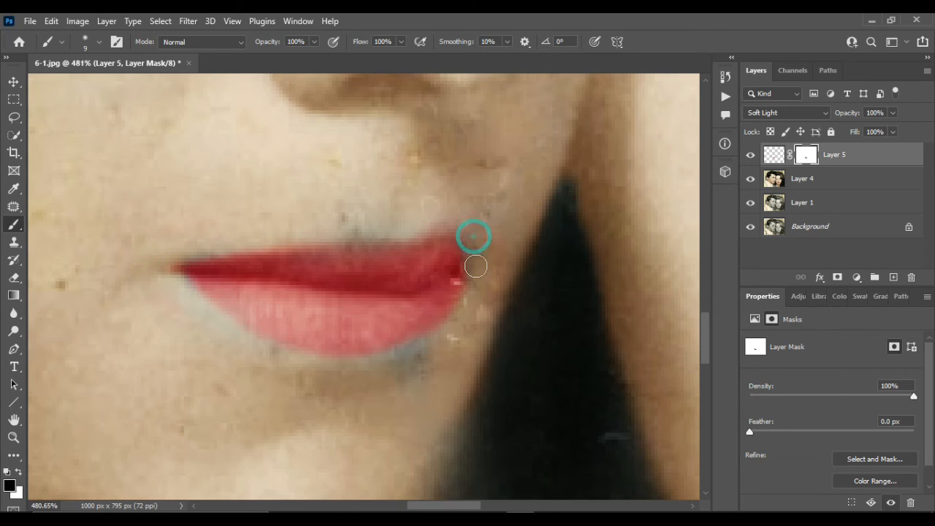
Lower the opacity of the man's lip layer to 53%
scroll(459, 328, "down", 5)
scroll(461, 328, "down", 2)
left_click(14, 81)
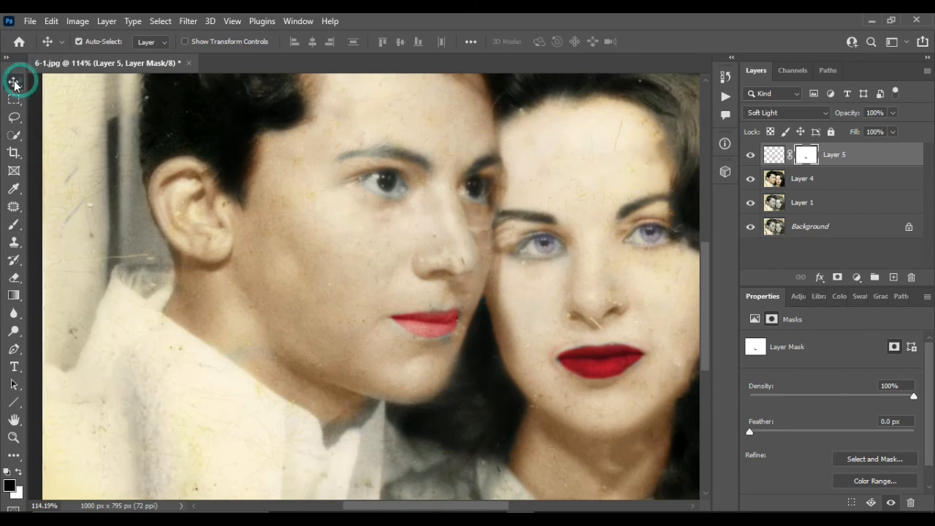
left_click_drag(891, 127, 864, 135)
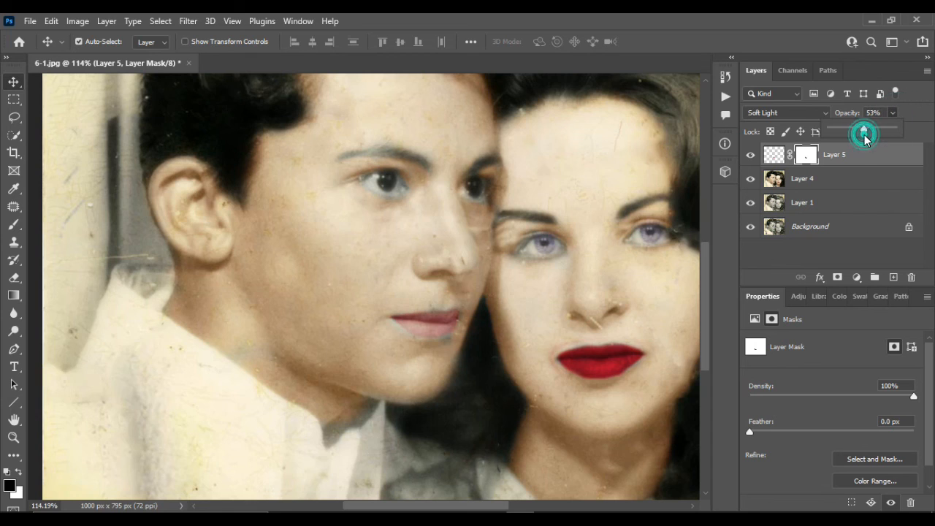
scroll(492, 342, "up", 4)
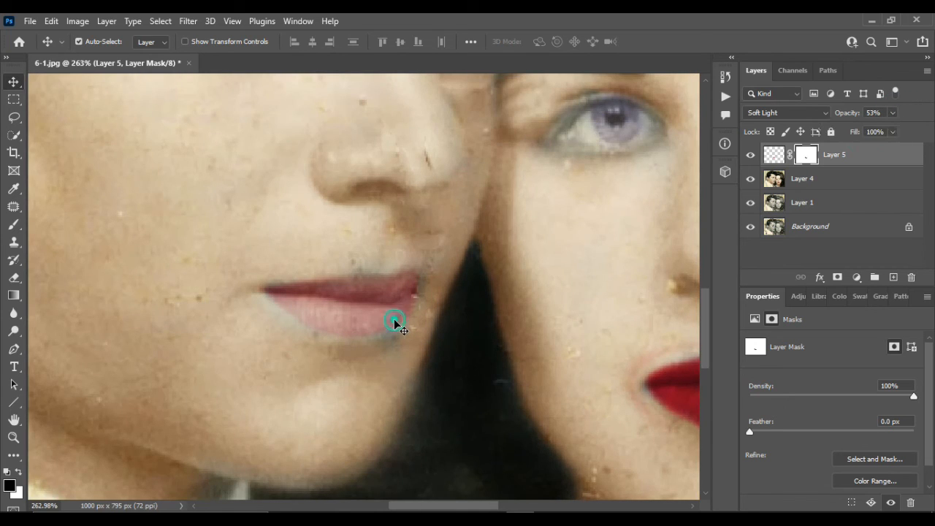
left_click(18, 472)
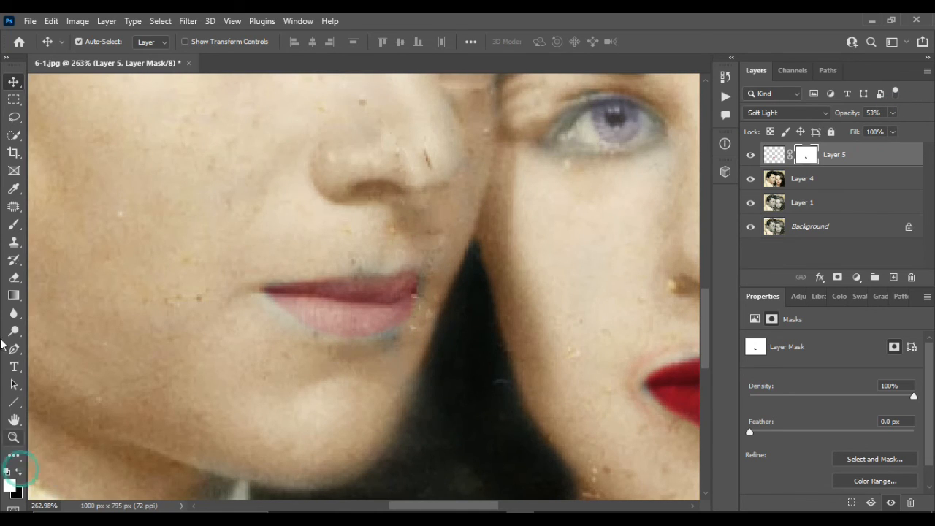
left_click(14, 224)
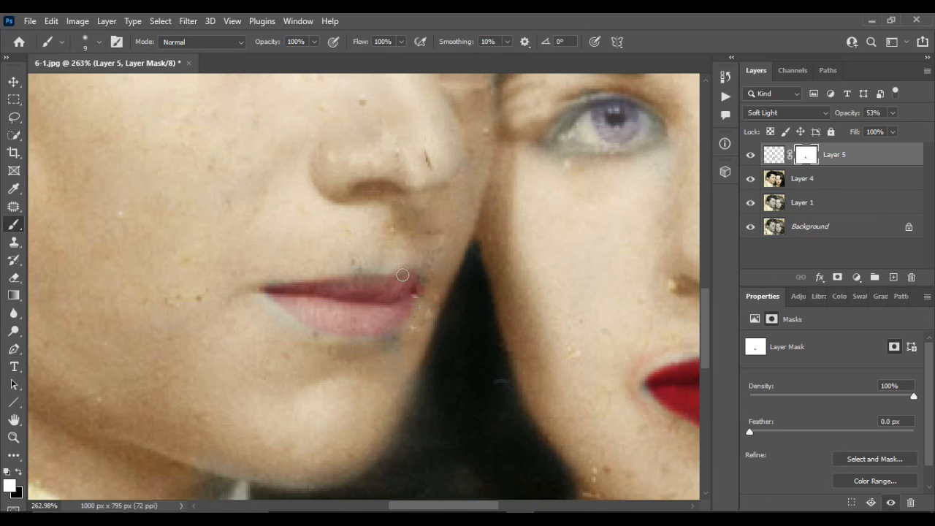
scroll(344, 288, "down", 5)
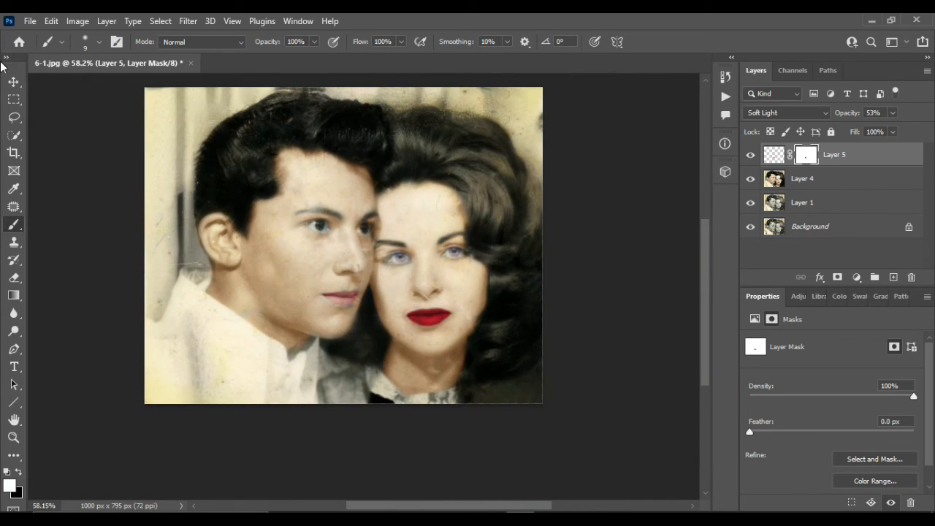
Merge the man's masked lip layer with the colour layer directly below it
left_click(16, 82)
scroll(338, 330, "down", 1)
scroll(359, 322, "left", 2)
scroll(358, 320, "up", 4)
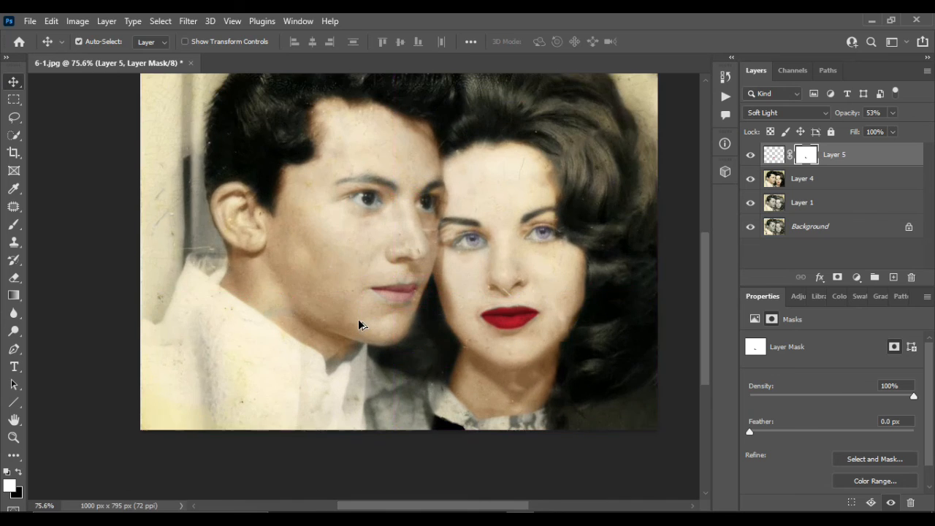
left_click(841, 181, "shift")
key("ctrl+e")
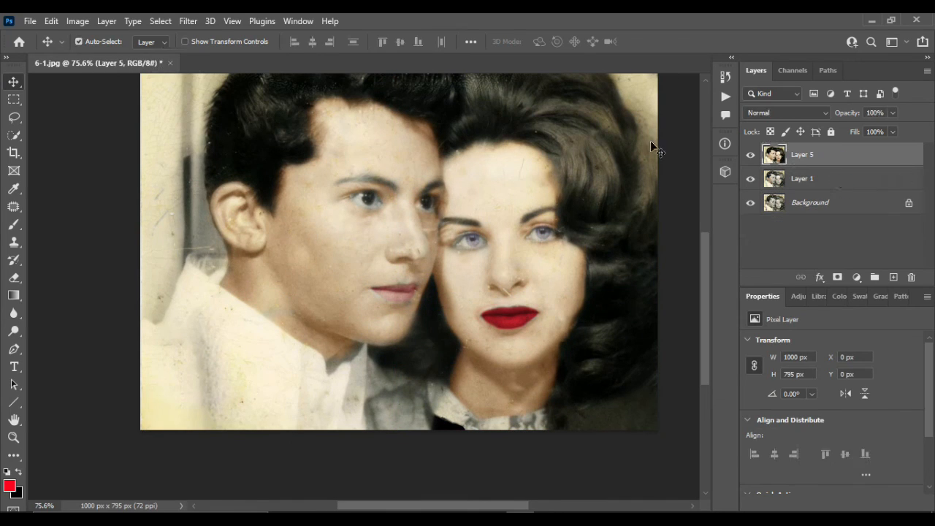
Select the woman's blouse and collar along the photo's lower edge with the Quick Selection tool
left_click(14, 134)
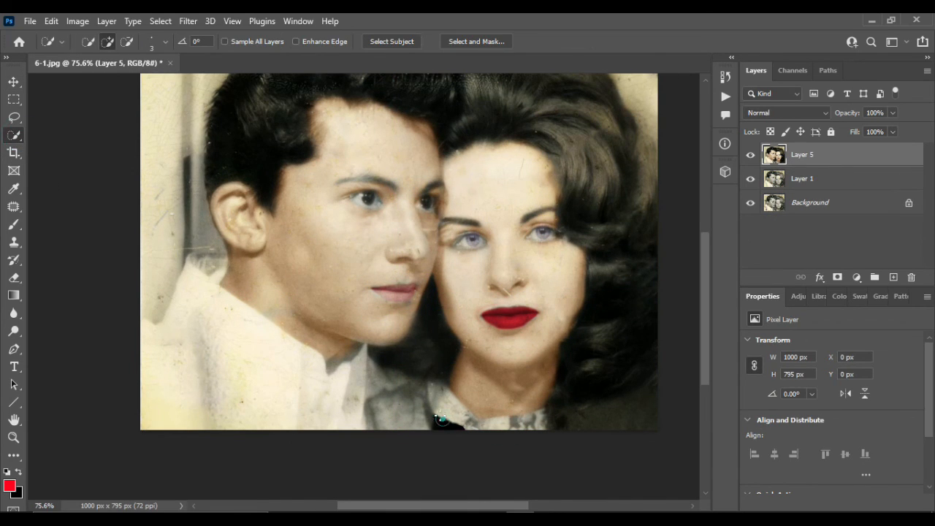
mouse_move(442, 420)
left_mouse_down()
mouse_move(419, 401)
mouse_move(390, 414)
mouse_move(413, 397)
mouse_move(497, 431)
left_mouse_up()
left_click(481, 427)
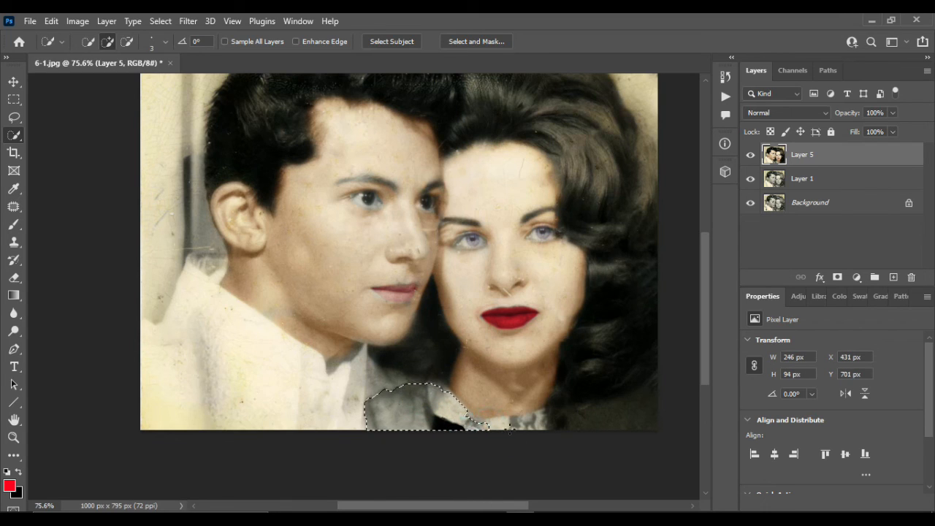
left_click(521, 424)
left_click(539, 418)
scroll(526, 420, "up", 4)
scroll(526, 422, "up", 1)
left_click(559, 420)
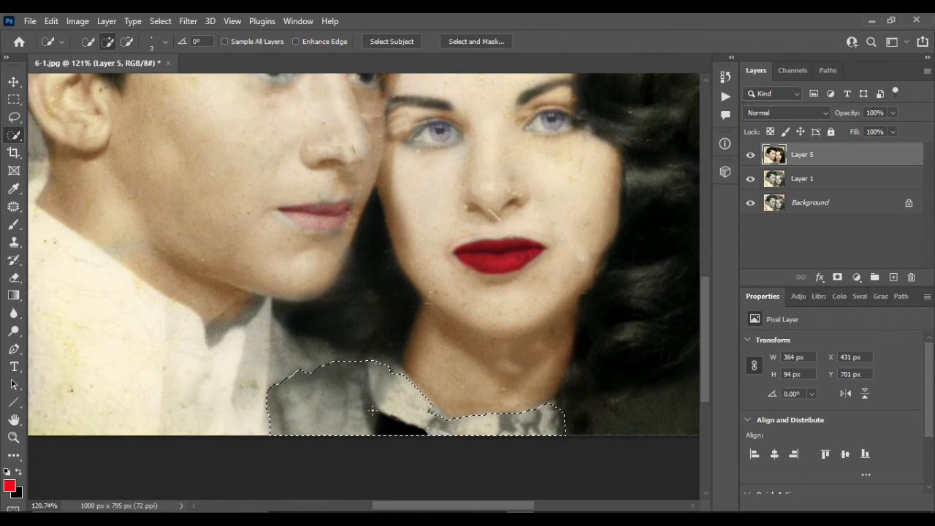
left_click(347, 360)
Copy the selected blouse and collar onto a new layer
left_click(14, 81)
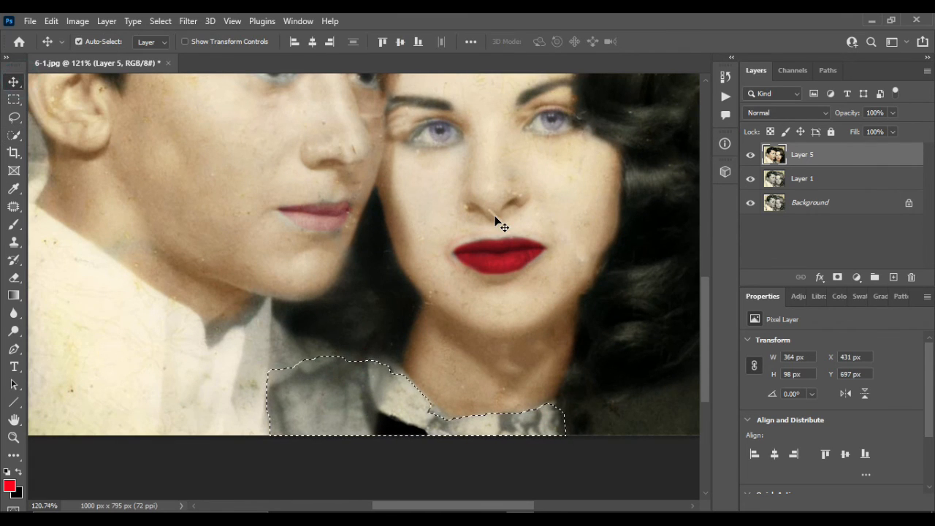
key("ctrl+j")
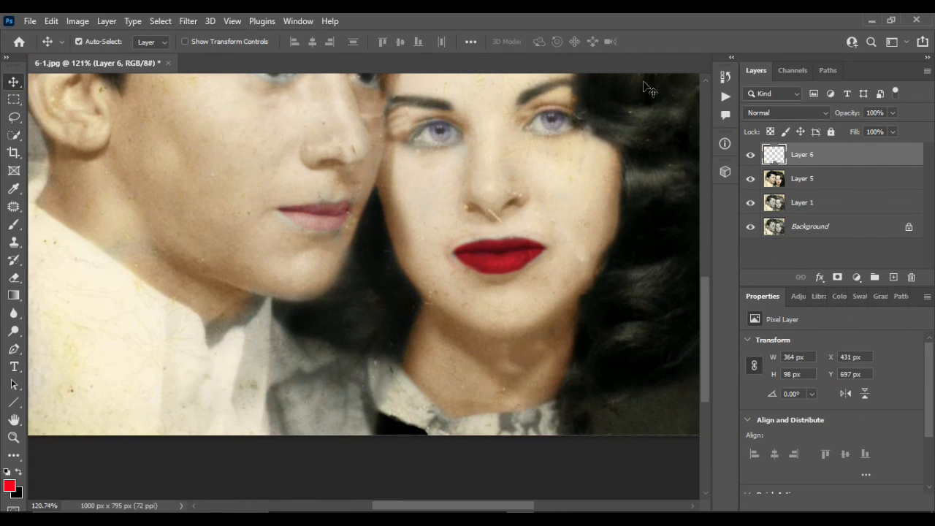
left_click(874, 278)
left_click(874, 277)
key("ctrl+z")
key("ctrl+z")
Add a Color Balance adjustment clipped to the blouse layer, with midtones at Cyan-Red +58, Magenta-Green +100 and Yellow-Blue +81
left_click(856, 278)
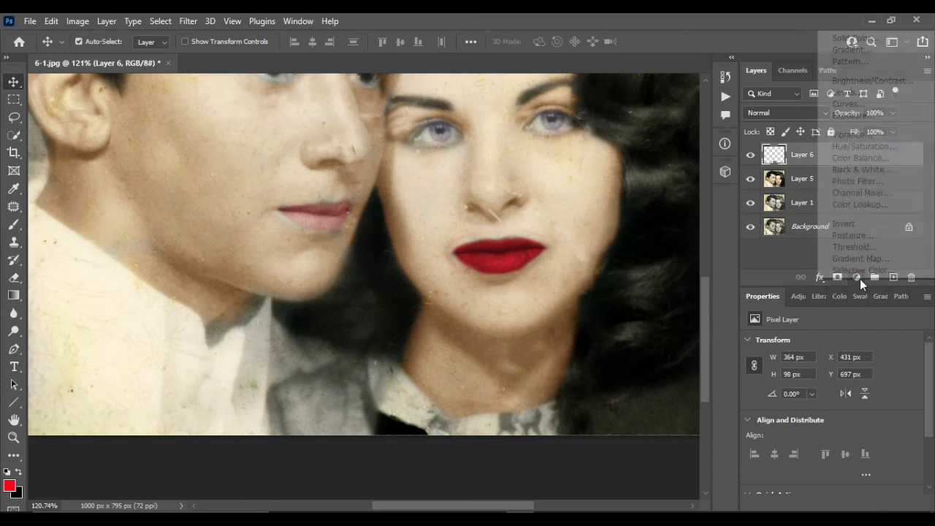
left_click(869, 155)
right_click(893, 160)
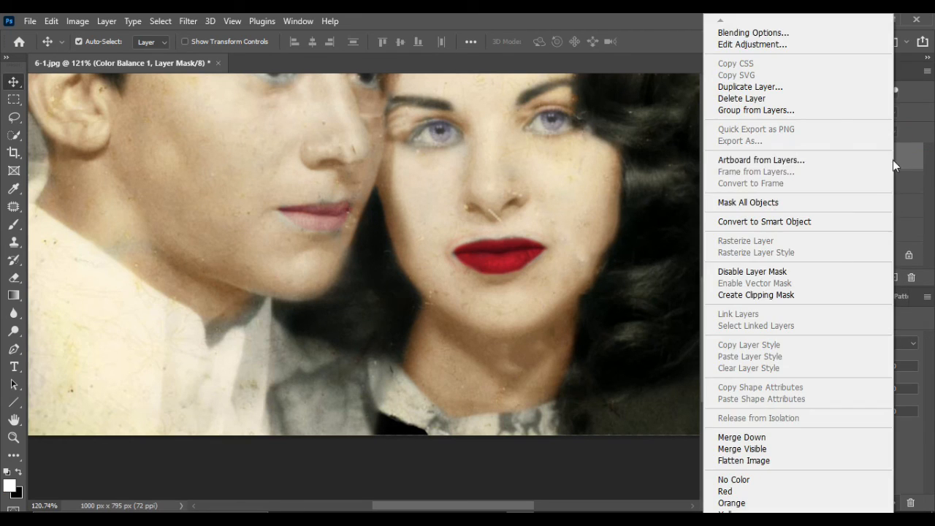
left_click(816, 298)
left_click_drag(814, 372, 866, 410)
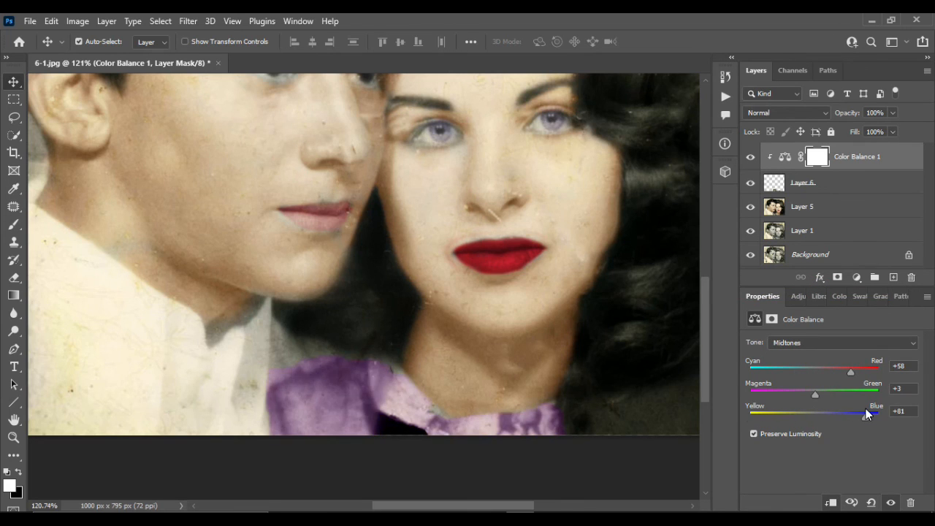
left_click_drag(813, 395, 882, 394)
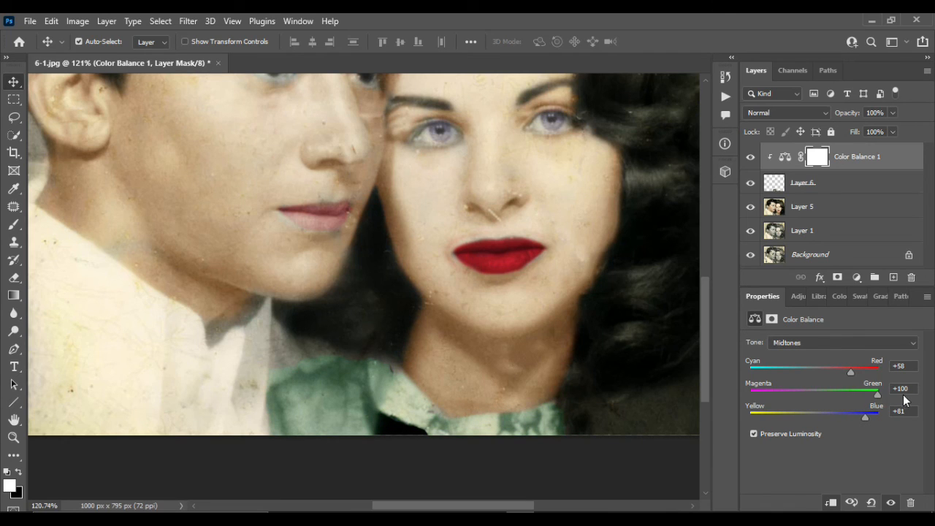
Stretch the blouse layer upward to a height of 115 px with Free Transform
key("alt+bracketleft")
left_click(15, 228)
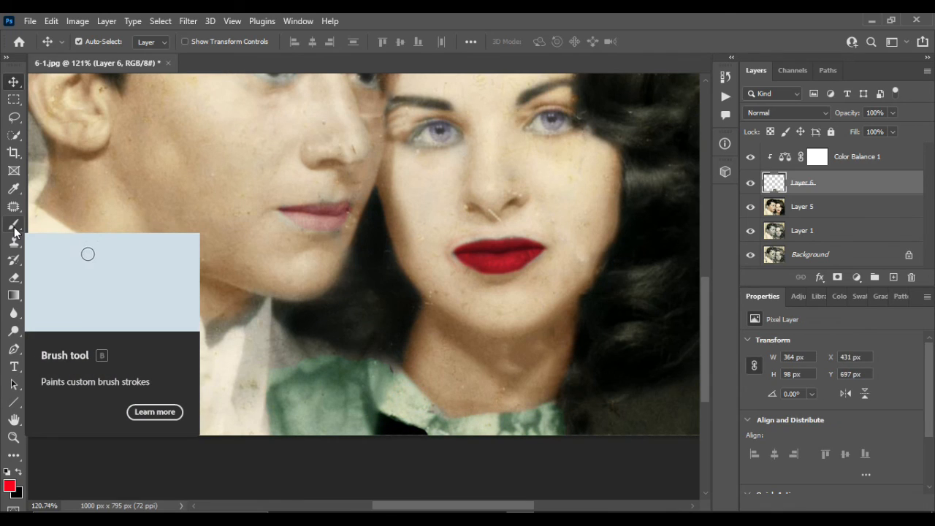
key("ctrl+t")
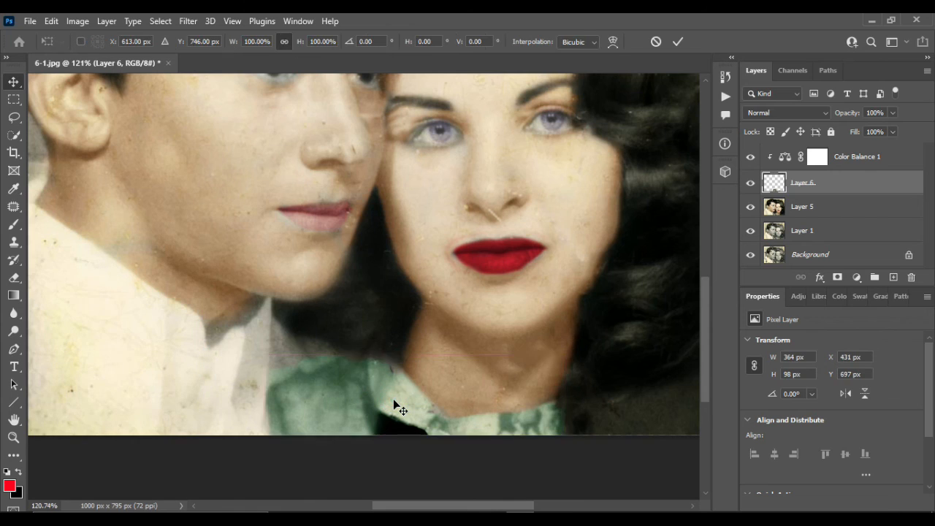
left_click_drag(415, 355, 417, 339)
left_click(677, 42)
left_click(865, 183)
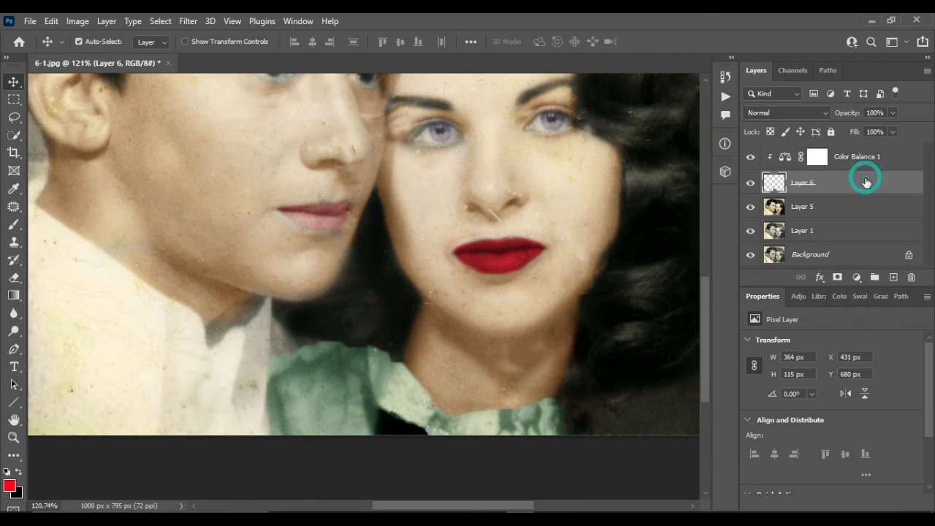
Add a layer mask to the blouse layer, enlarge the brush to size 25 and set the layer's blend mode to Soft Light
left_click(837, 277)
left_click(13, 223)
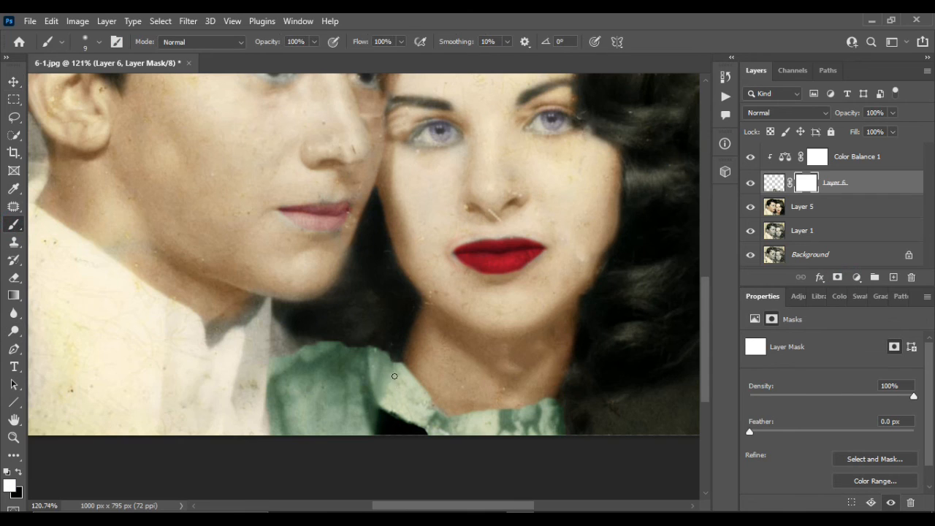
scroll(394, 376, "up", 3)
key("bracketright")
key("bracketright")
key("bracketright")
left_click(824, 114)
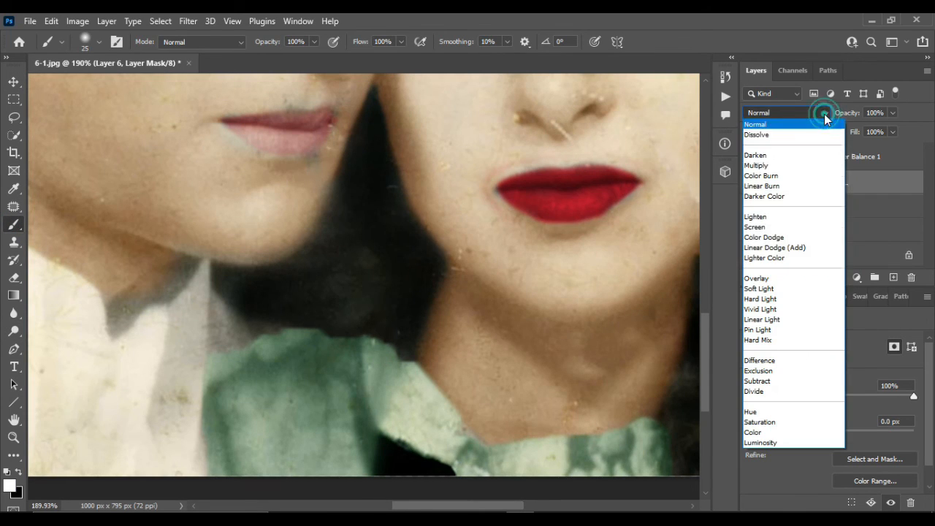
left_click(771, 290)
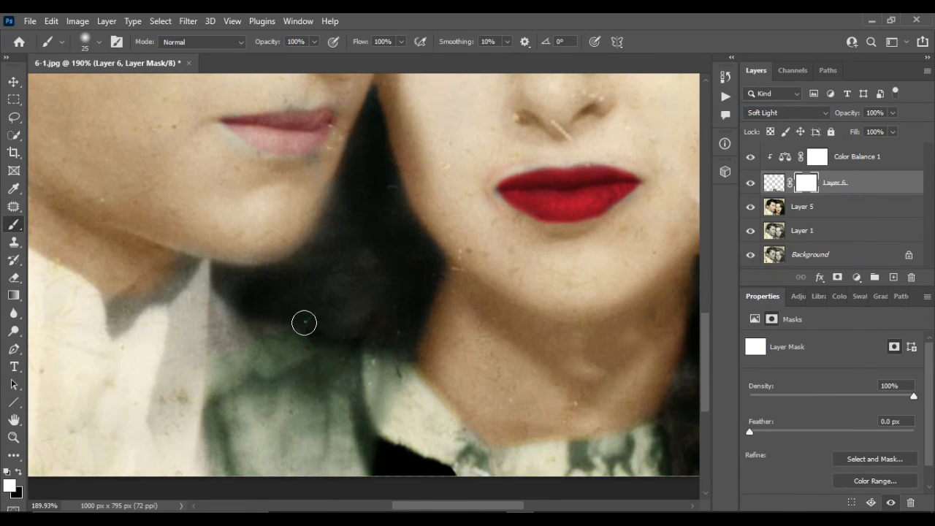
Hide the green spilling onto the hair, neck and man's shirt by painting black on the blouse layer's mask with the size 25 brush
key("x")
left_click_drag(224, 376, 294, 343)
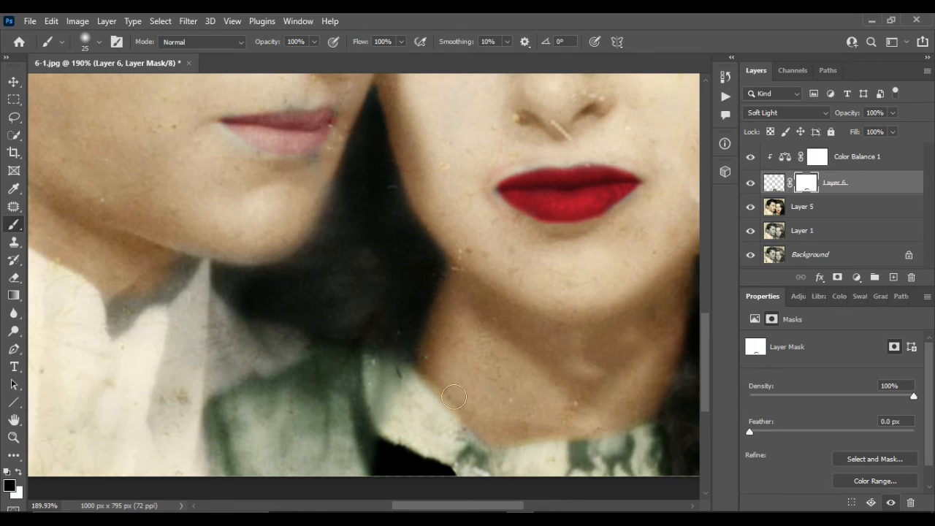
left_click(670, 400)
left_click_drag(405, 330, 323, 336)
mouse_move(353, 336)
left_mouse_down()
mouse_move(227, 375)
mouse_move(199, 447)
left_mouse_up()
mouse_move(407, 473)
left_mouse_down()
mouse_move(429, 461)
mouse_move(422, 442)
mouse_move(442, 491)
mouse_move(429, 501)
mouse_move(399, 474)
mouse_move(404, 422)
mouse_move(432, 441)
left_mouse_up()
scroll(432, 442, "down", 5)
scroll(432, 441, "down", 1)
scroll(432, 441, "right", 1)
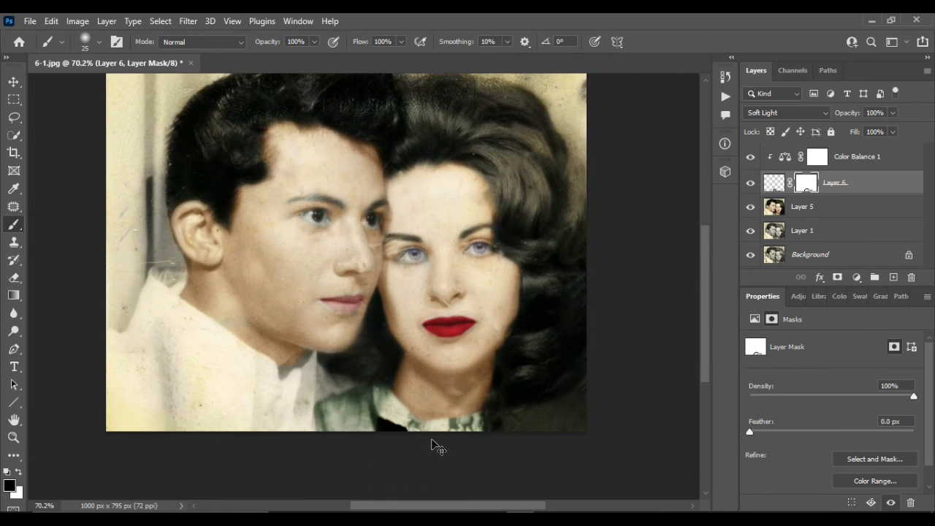
Merge the masked blouse layer with its clipped Color Balance adjustment
left_click(9, 86)
scroll(432, 304, "down", 1)
scroll(438, 314, "up", 1)
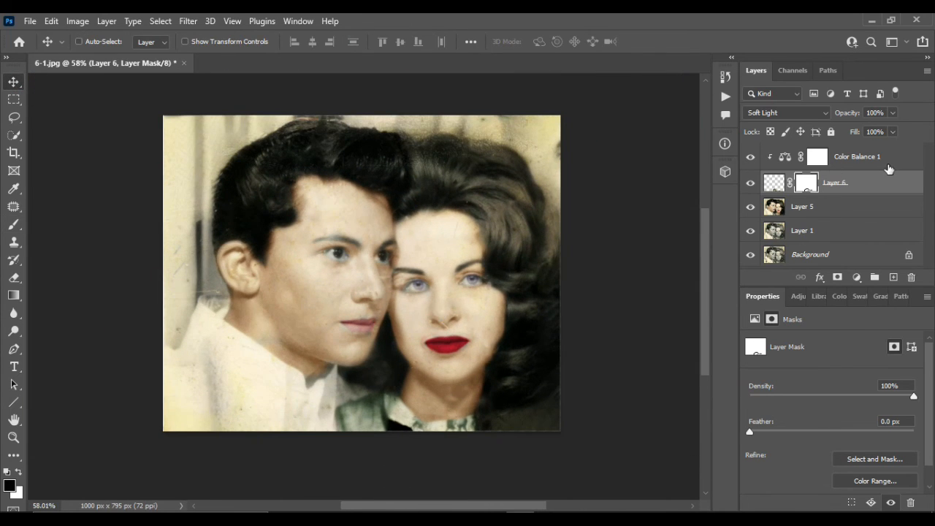
left_click(891, 167, "shift")
key("ctrl+e")
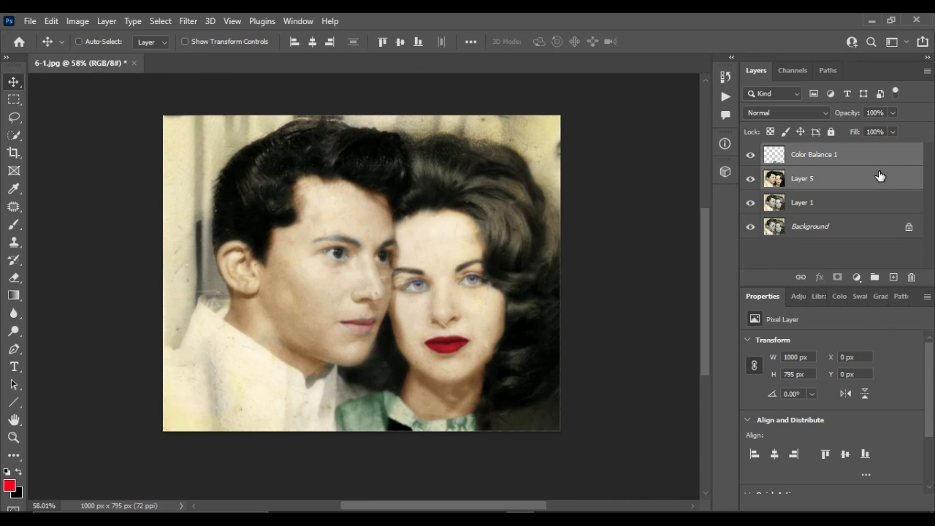